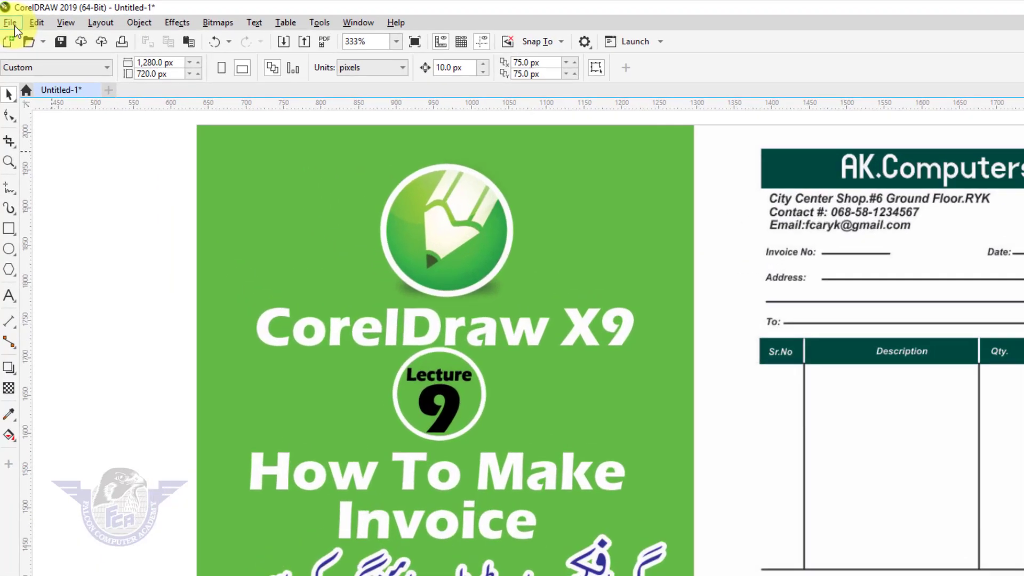
- Create a new blank Business Card document, 3.5 × 2.0 inches
click(9, 18)
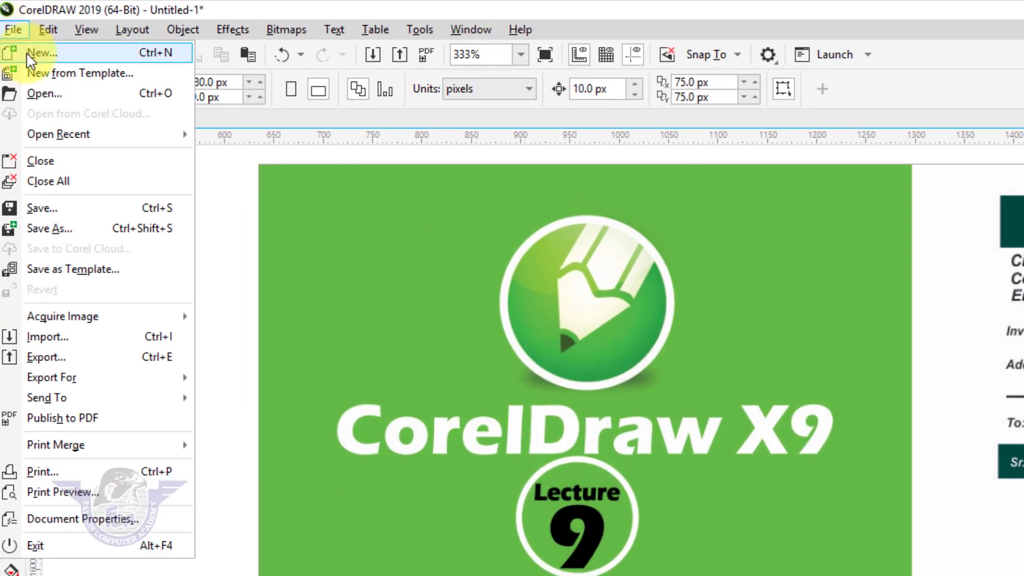
click(31, 52)
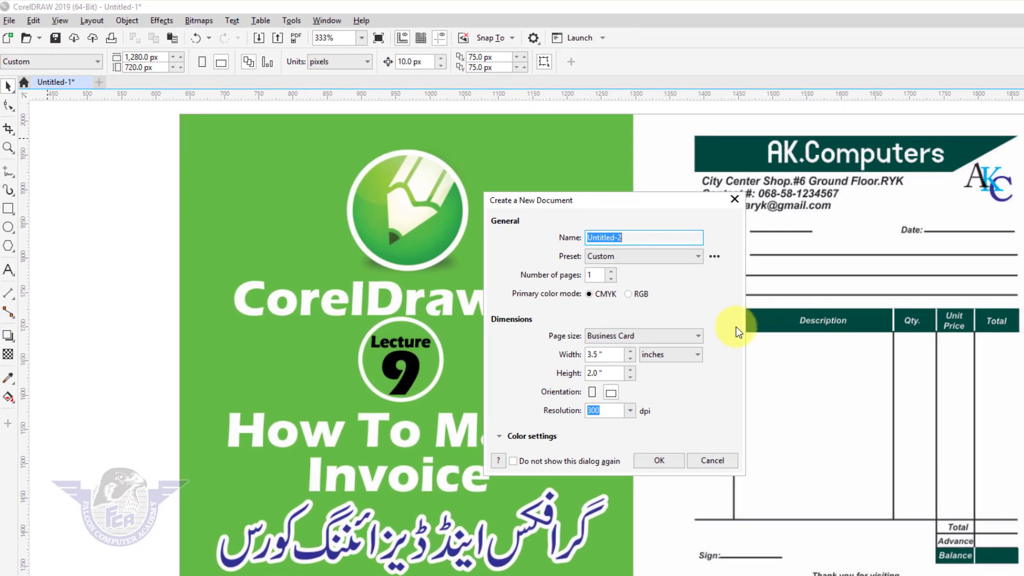
click(658, 461)
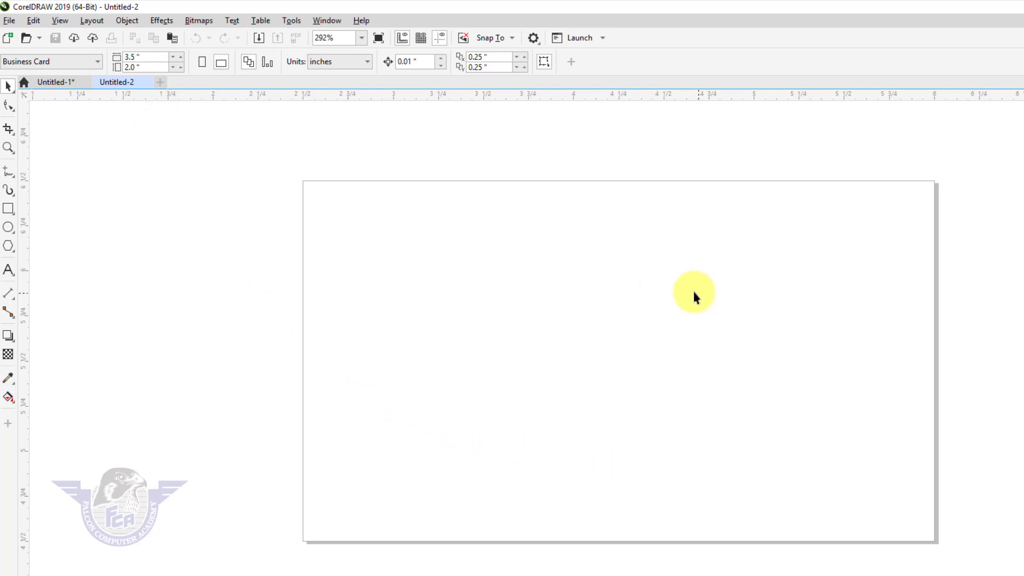
- Change the page size to the A4 preset, 210 × 297 mm portrait, and fit the page in view
click(343, 62)
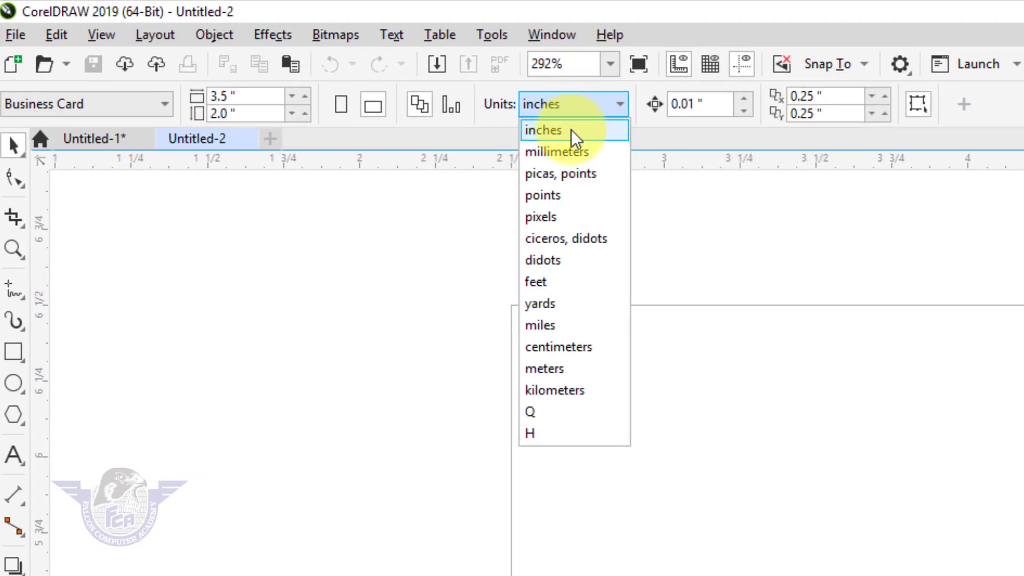
click(581, 104)
click(581, 103)
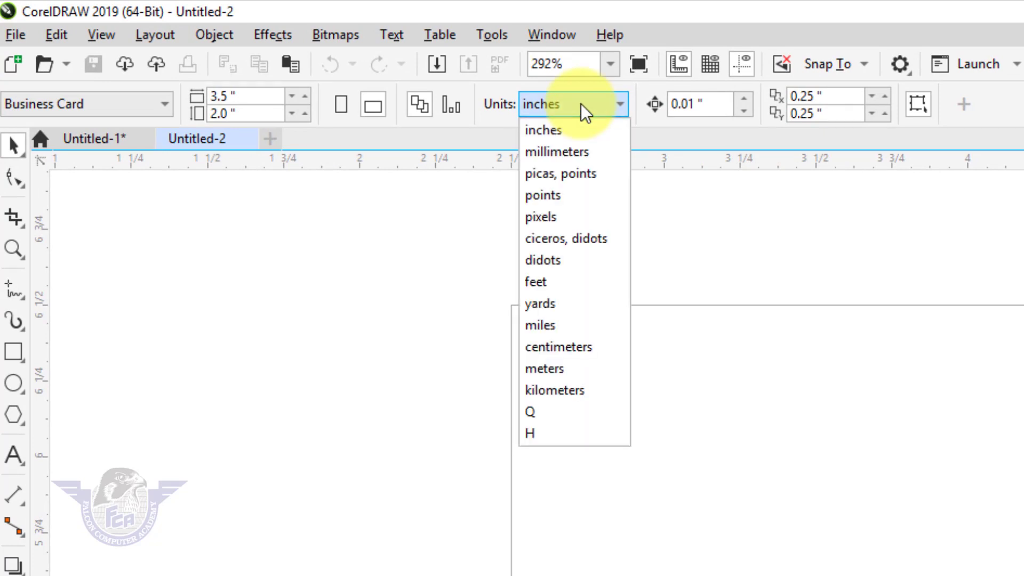
click(574, 128)
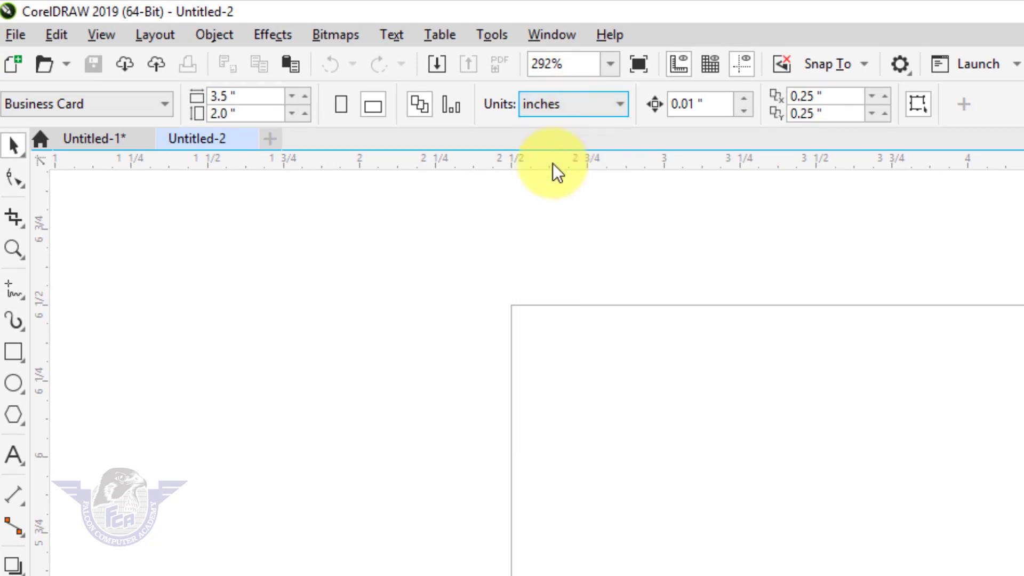
click(87, 101)
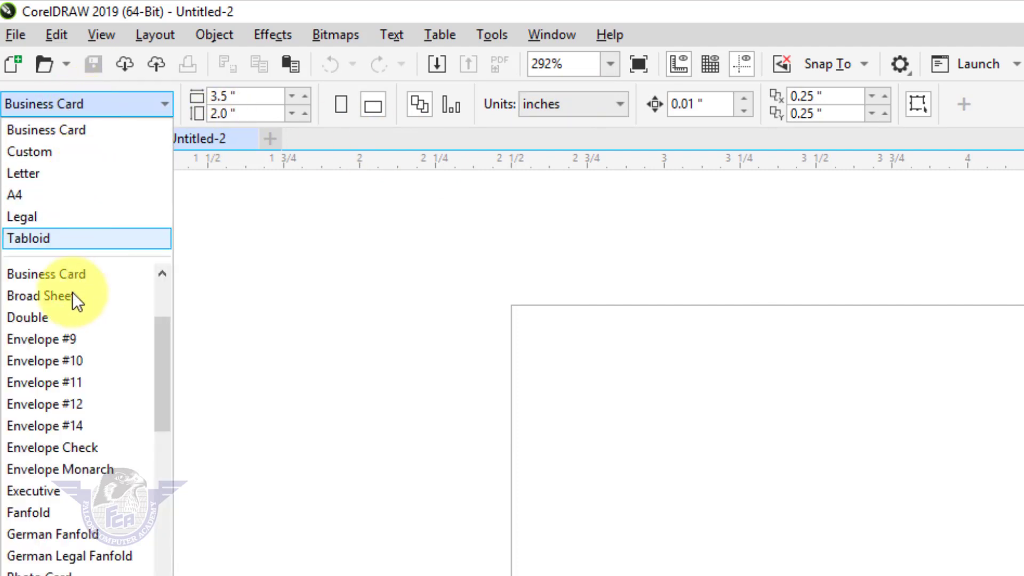
drag(165, 341, 168, 303)
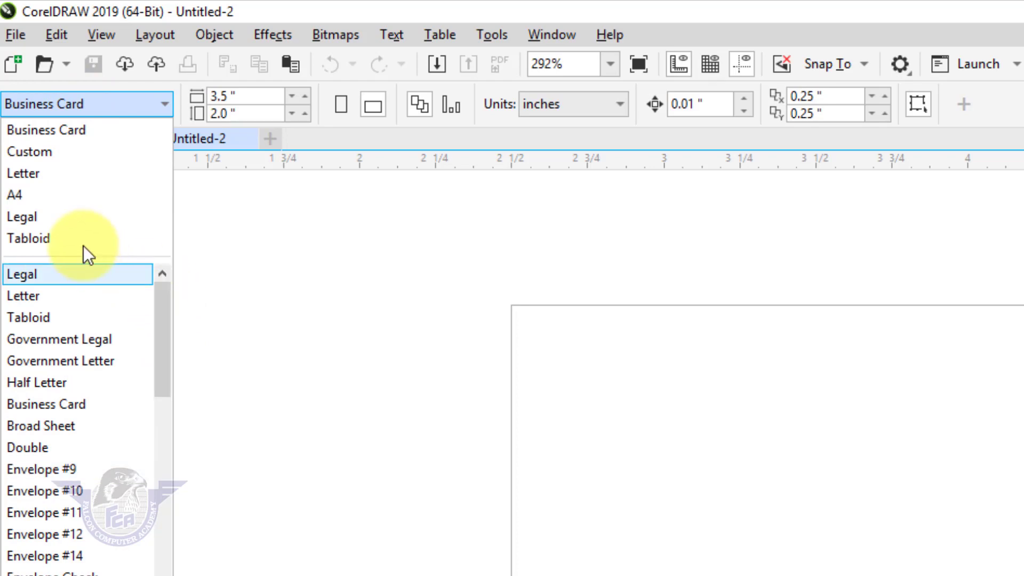
click(77, 196)
key(shift+F4)
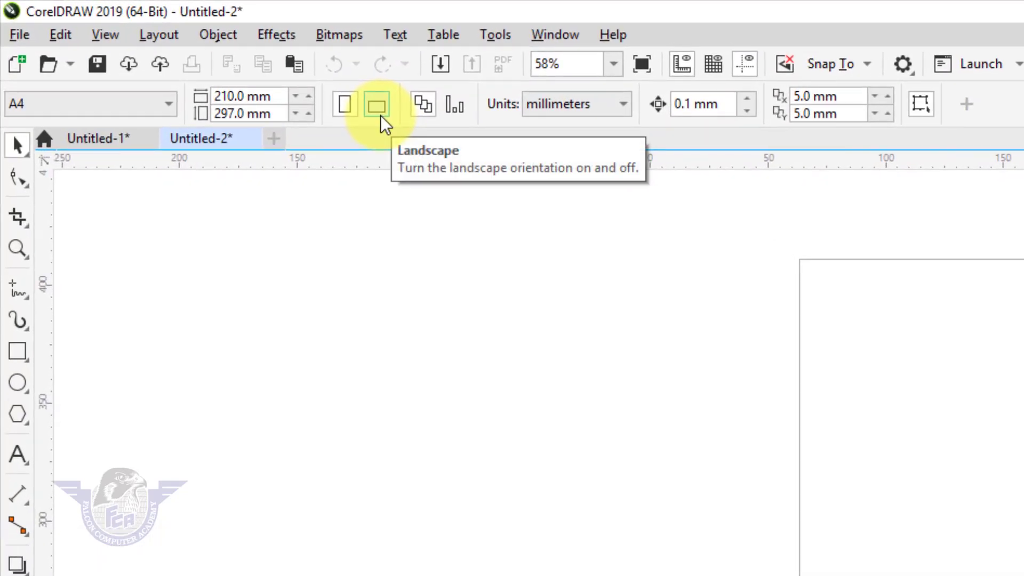
- Turn the page to landscape and switch the units to inches
click(380, 115)
click(563, 113)
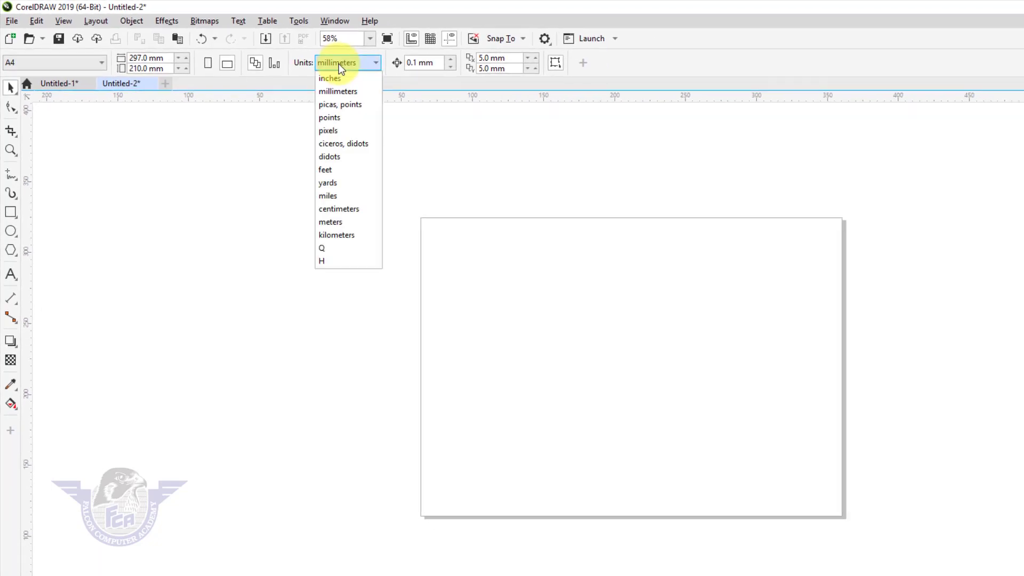
click(335, 79)
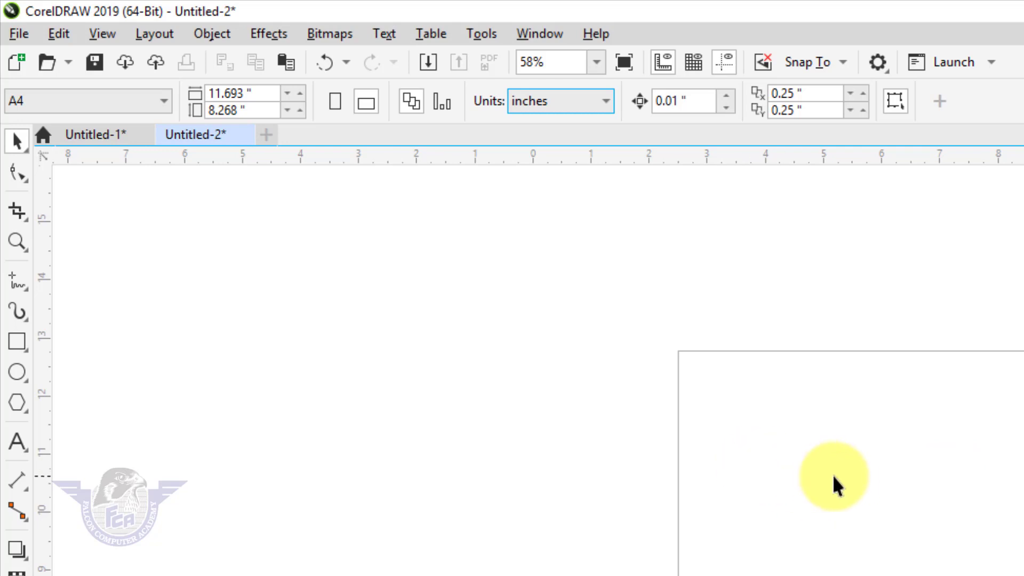
- Set the custom page size to 11 × 7.75 inches
click(255, 93)
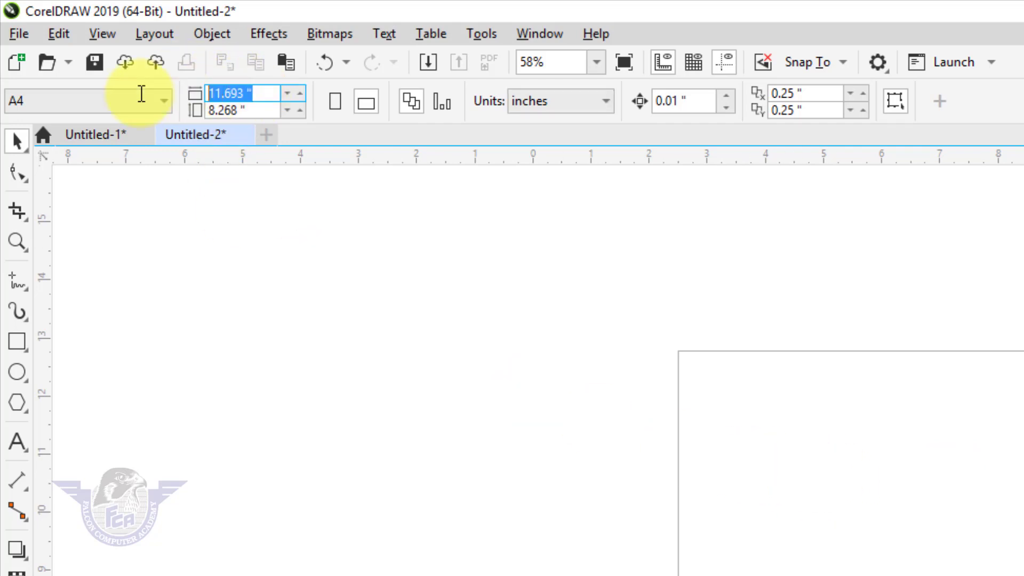
text(11)
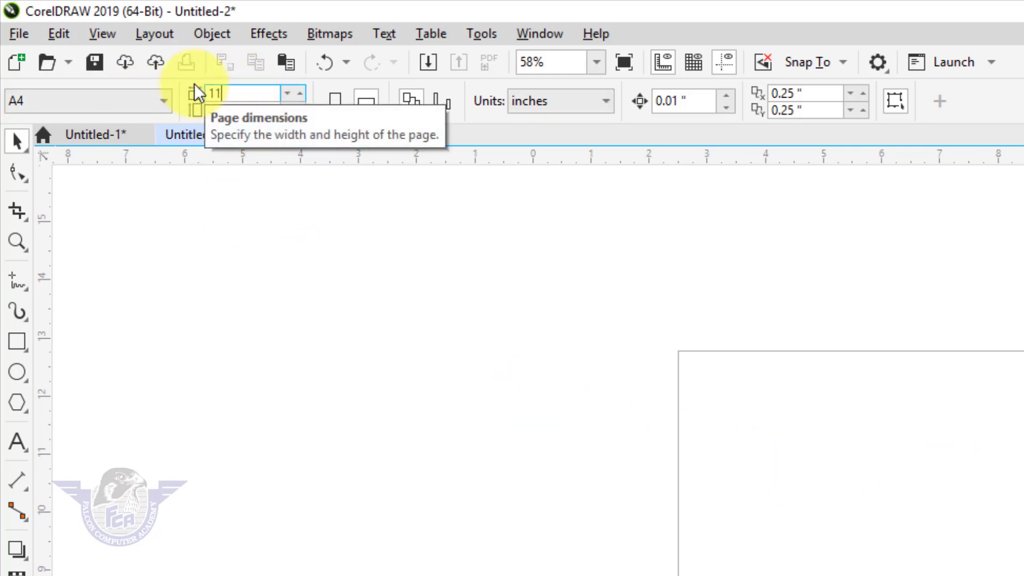
key(Tab)
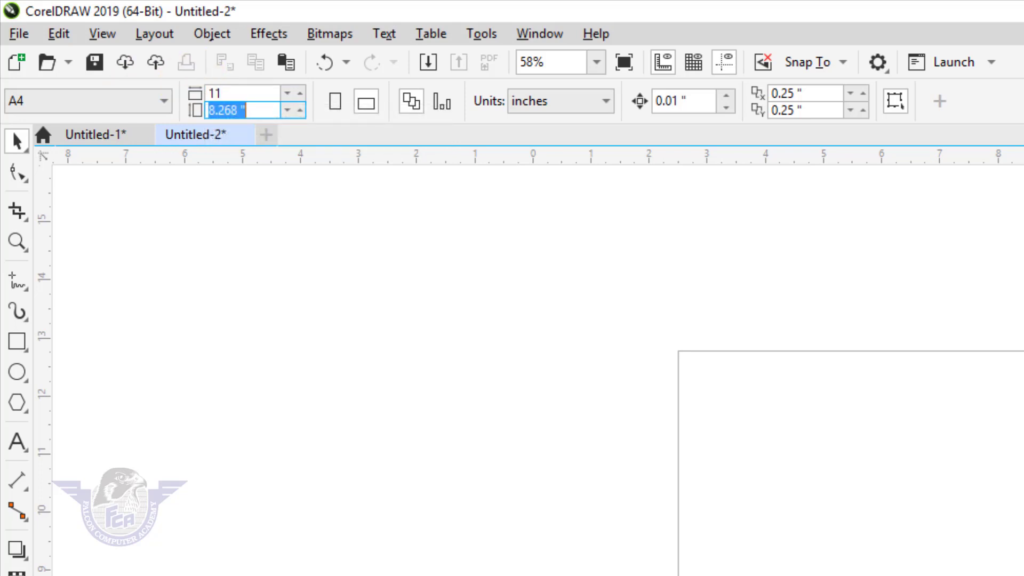
text(7.75)
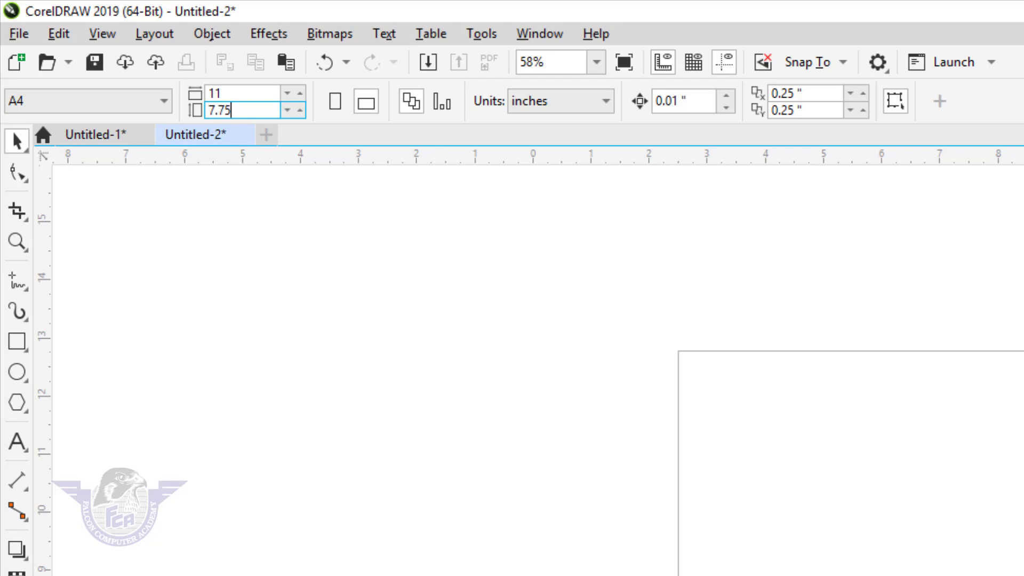
key(Return)
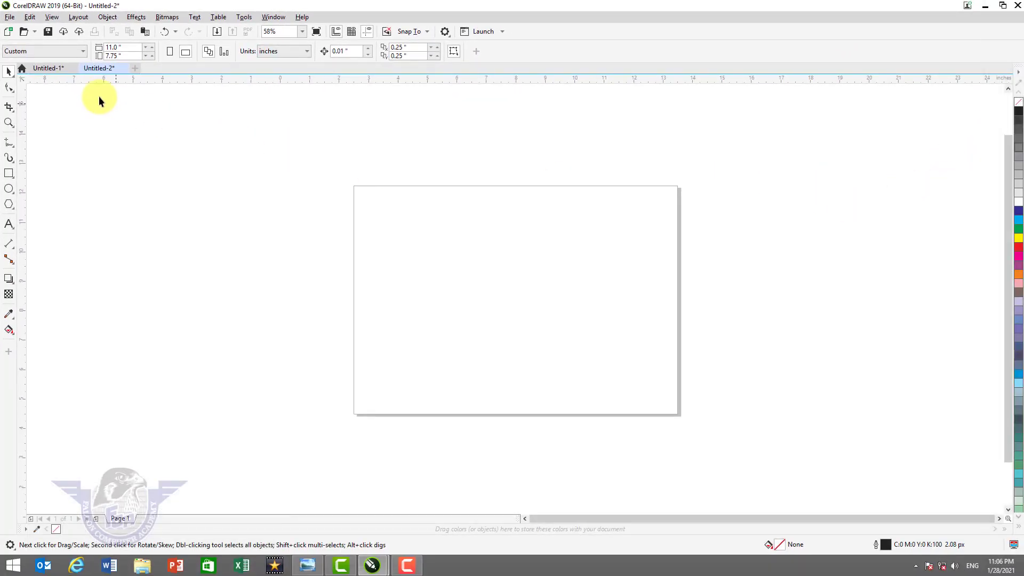
- Add a rectangle covering the whole page and zoom to fit the page
double_click(8, 173)
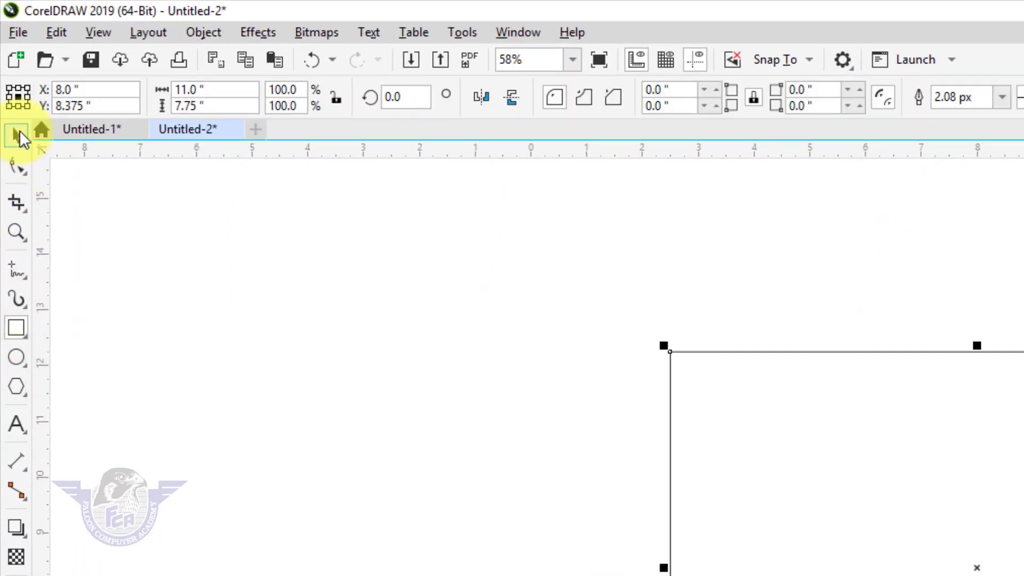
click(17, 134)
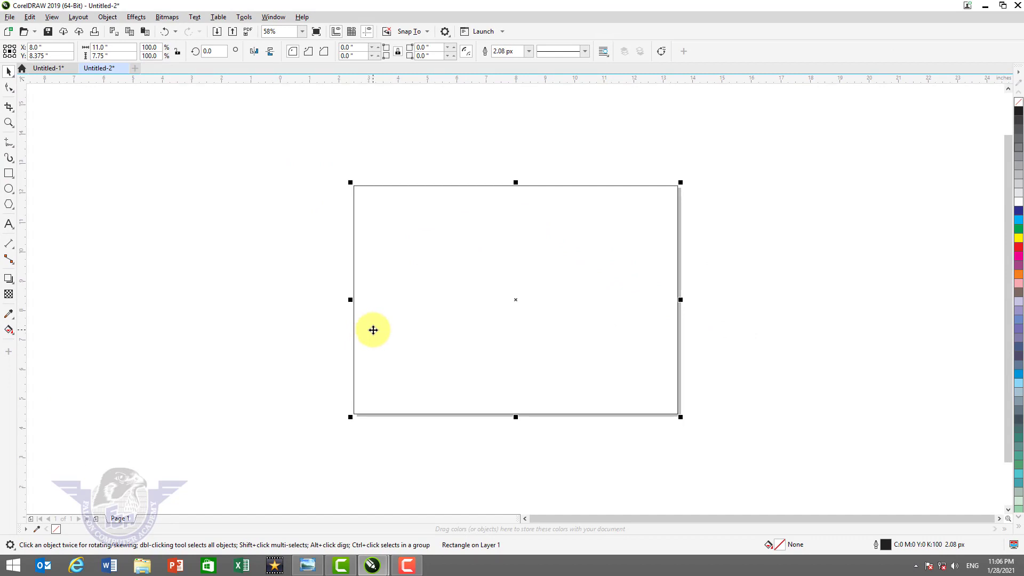
key(shift+F4)
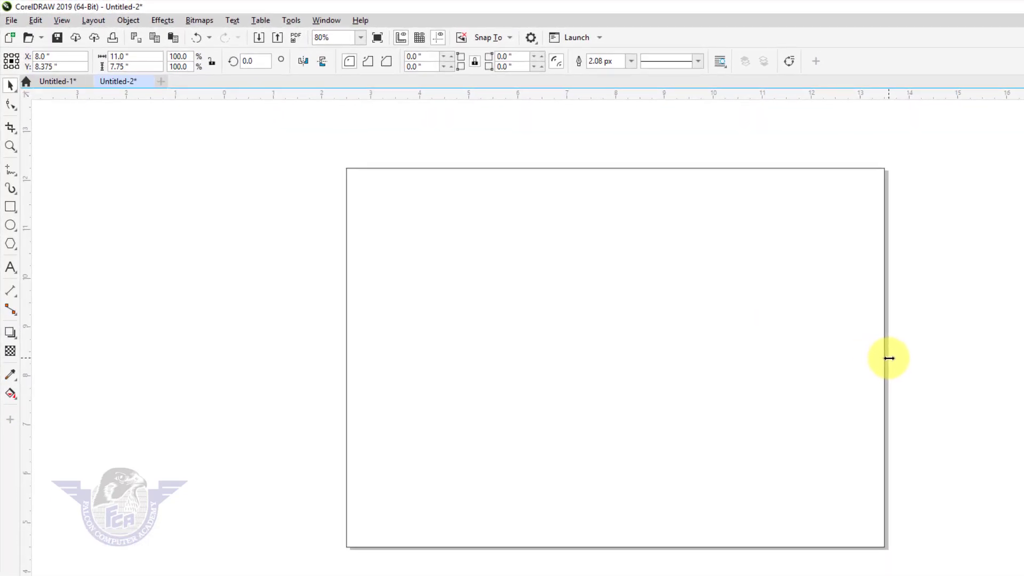
- Squeeze a rectangle into a 0.25-inch-wide full-height vertical strip near the centre
drag(888, 358, 623, 407)
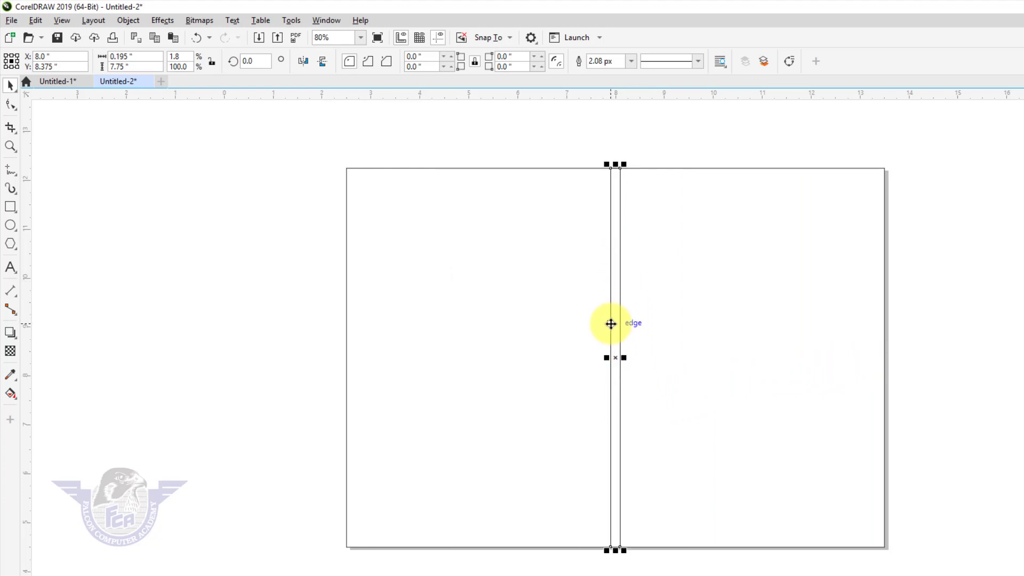
click(136, 56)
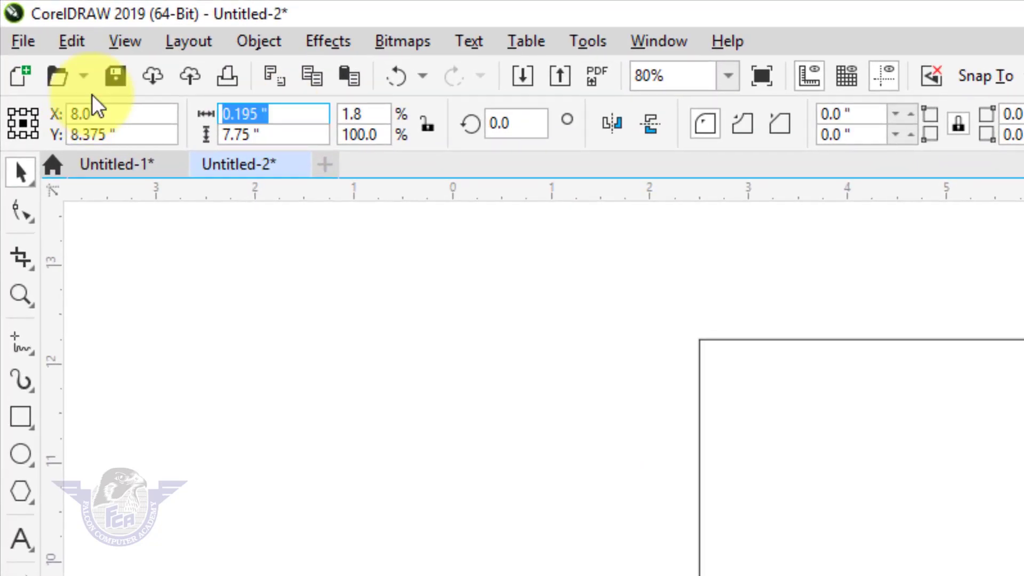
text(.25)
key(Return)
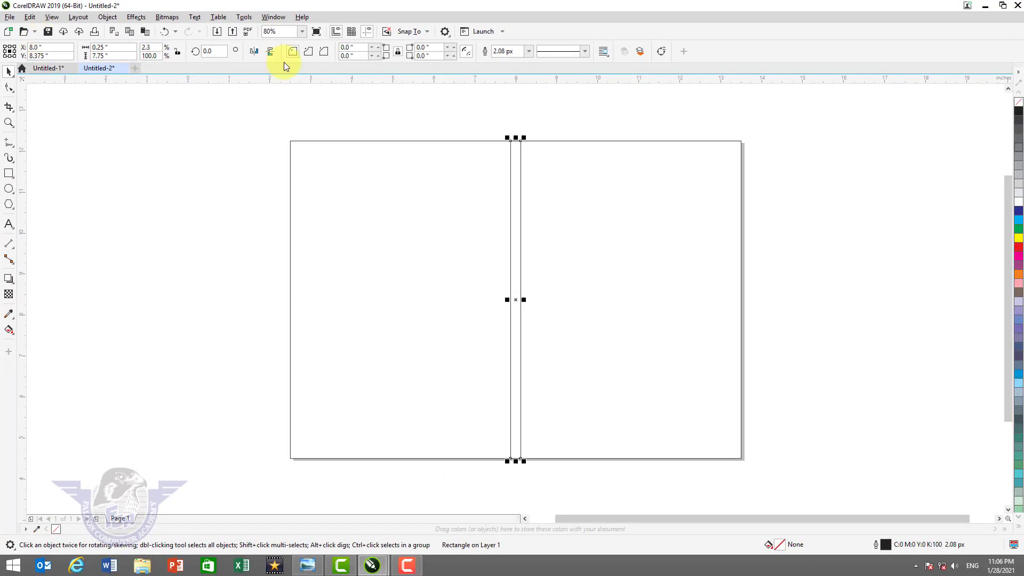
- Shrink the big rectangle to a 5.375 × 7.75 in right panel, then into a 0.603-inch top band
click(571, 197)
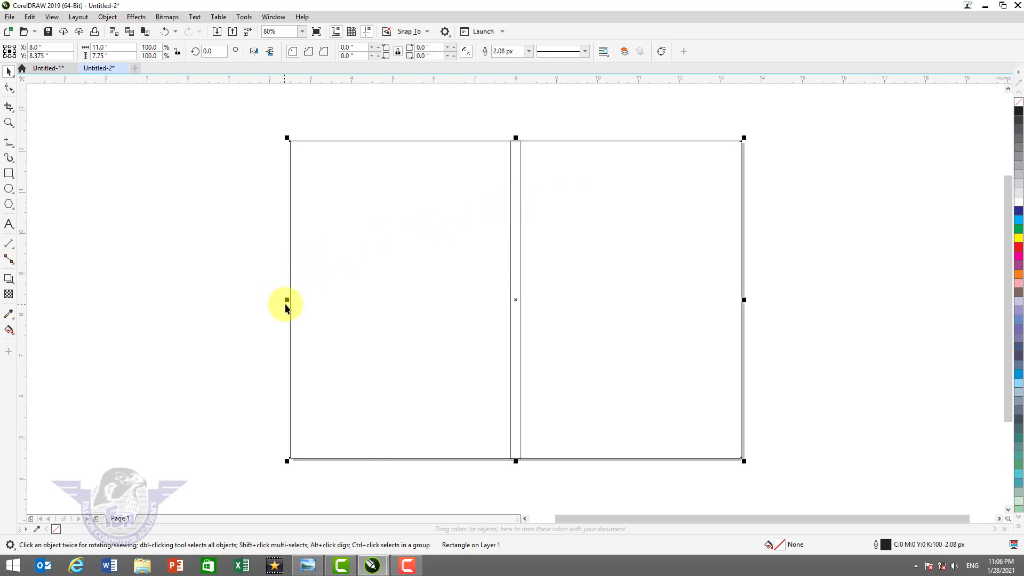
drag(287, 299, 519, 319)
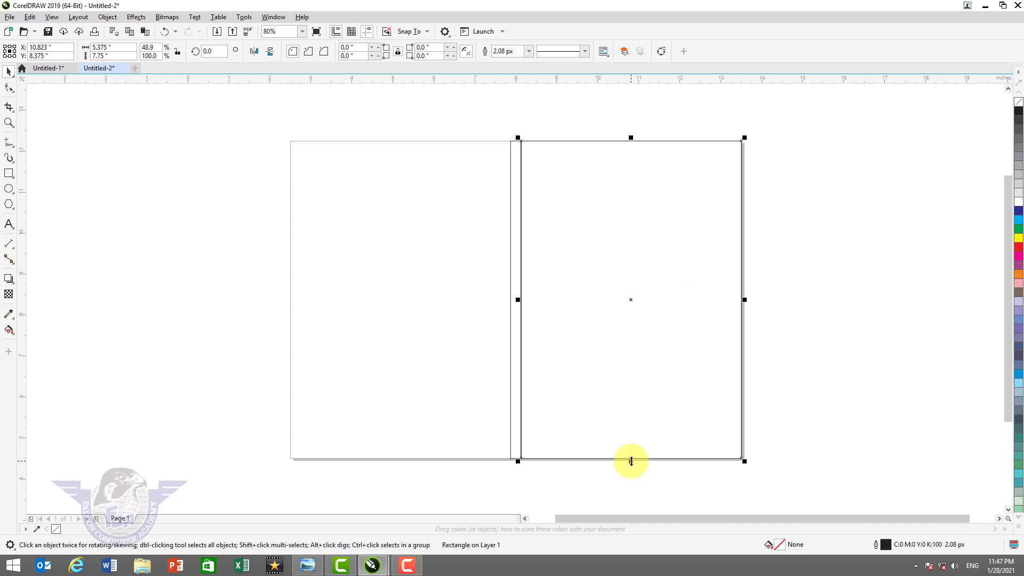
drag(630, 462, 638, 171)
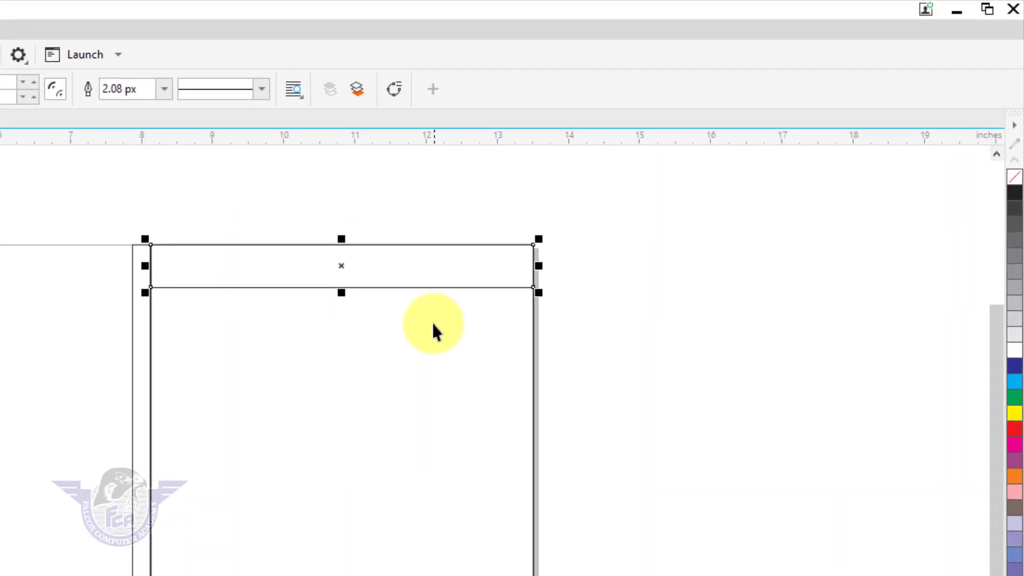
- Zoom in on the 0.603-inch header band, fill it solid dark green, and convert it to curves
key(z)
drag(107, 194, 635, 406)
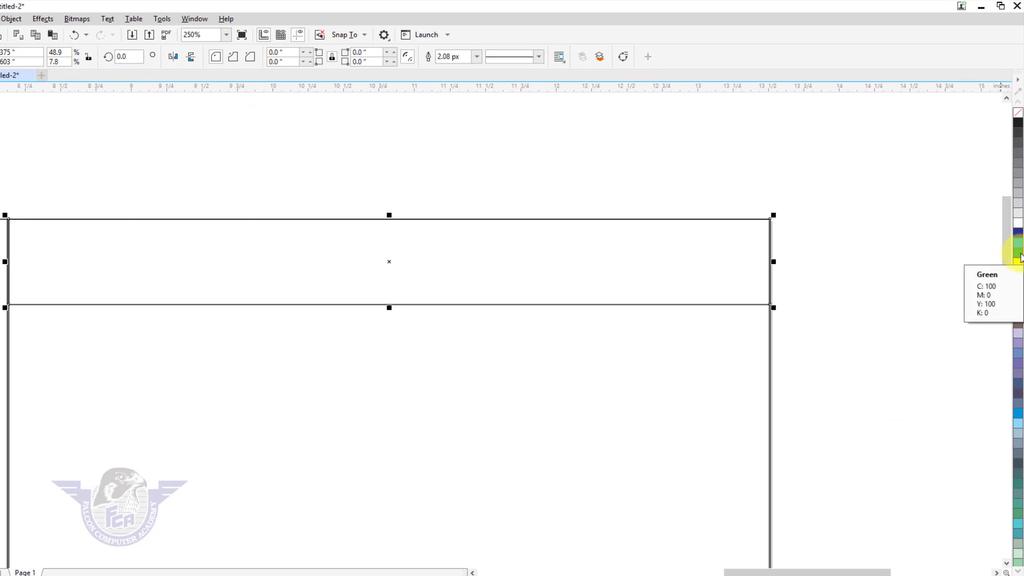
click(1020, 258)
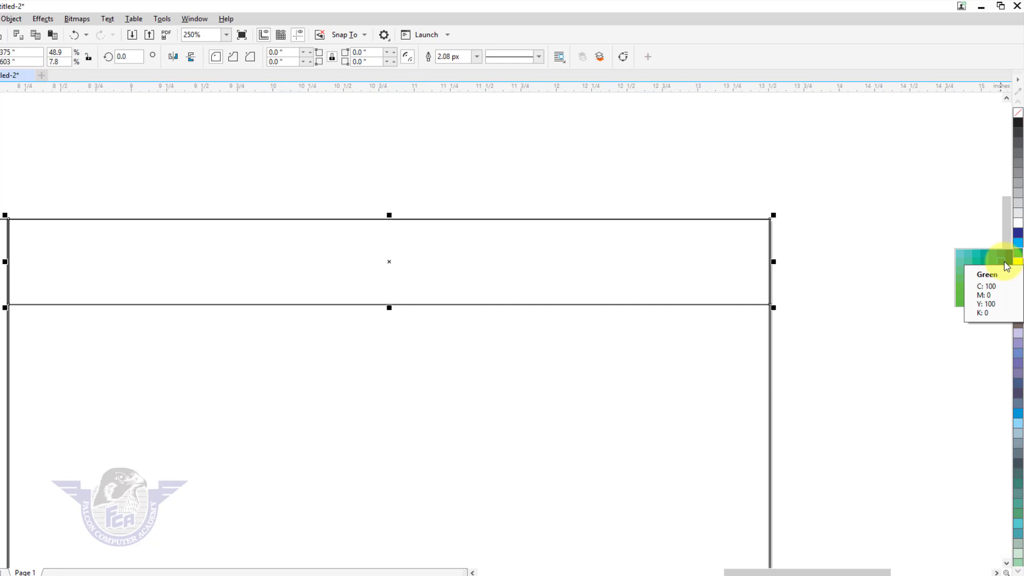
click(1005, 263)
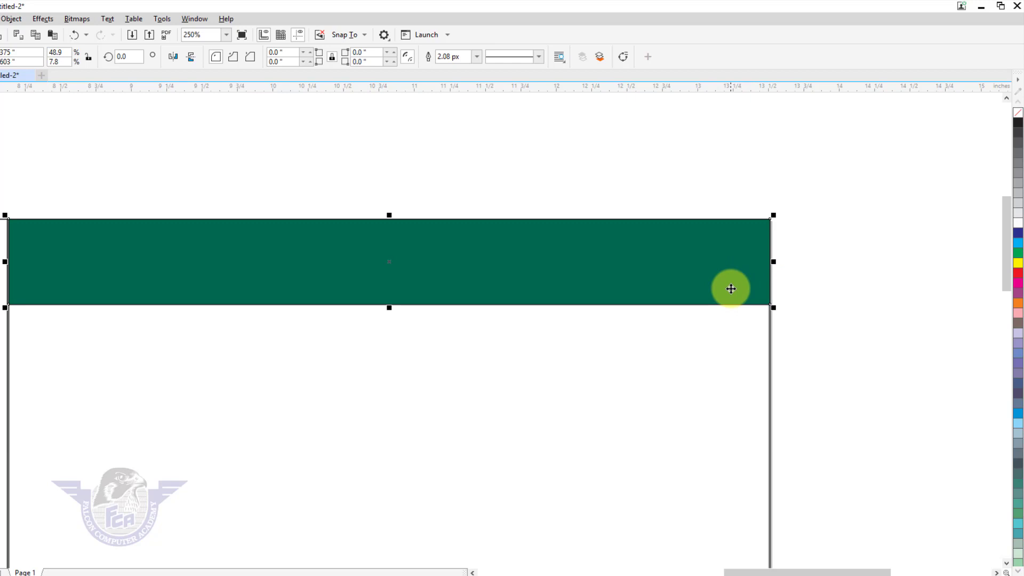
key(ctrl+q)
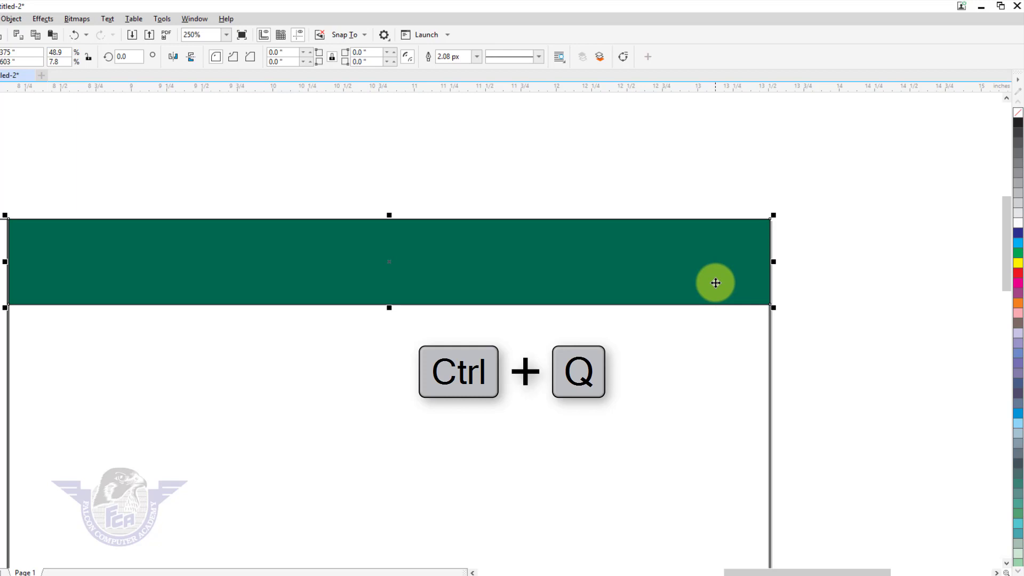
- Convert the green band to curves and delete its bottom-right node to slant the right end
right_click(715, 283)
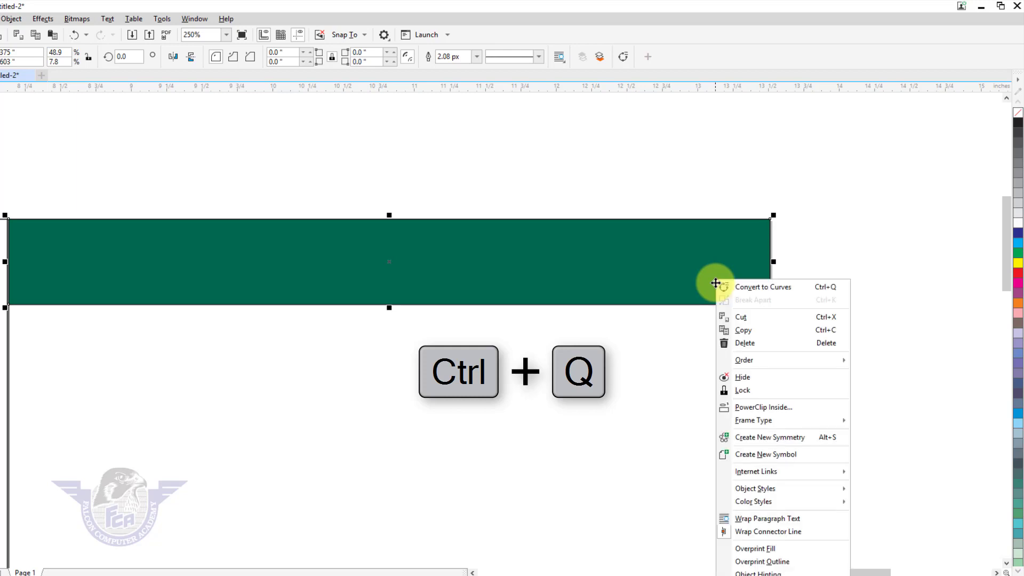
click(740, 292)
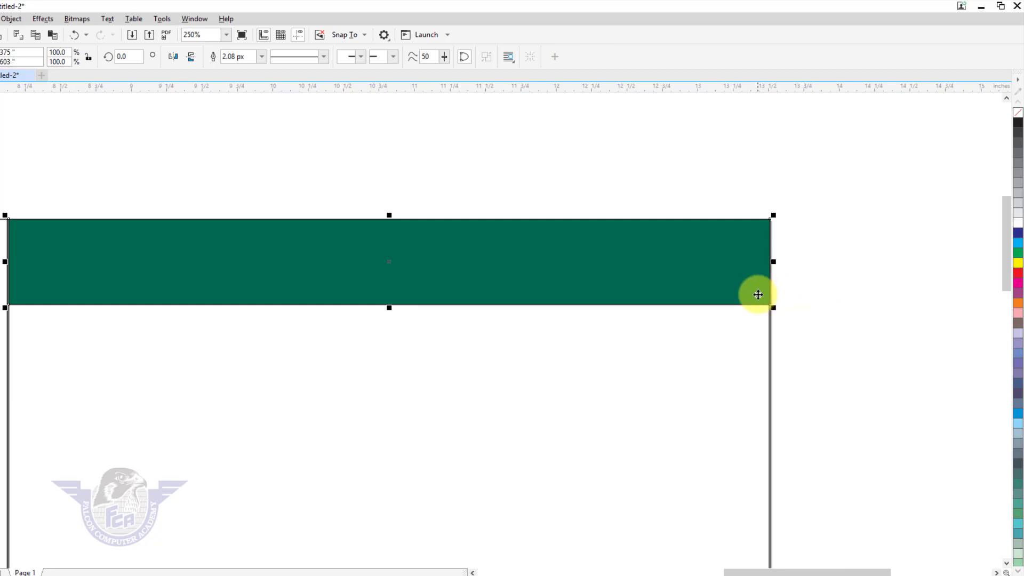
key(F10)
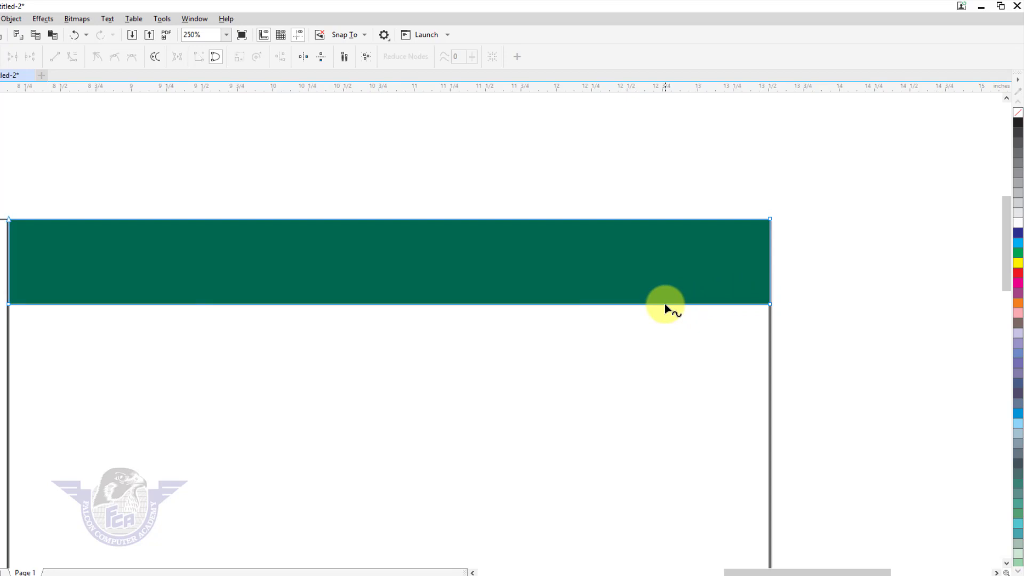
click(664, 303)
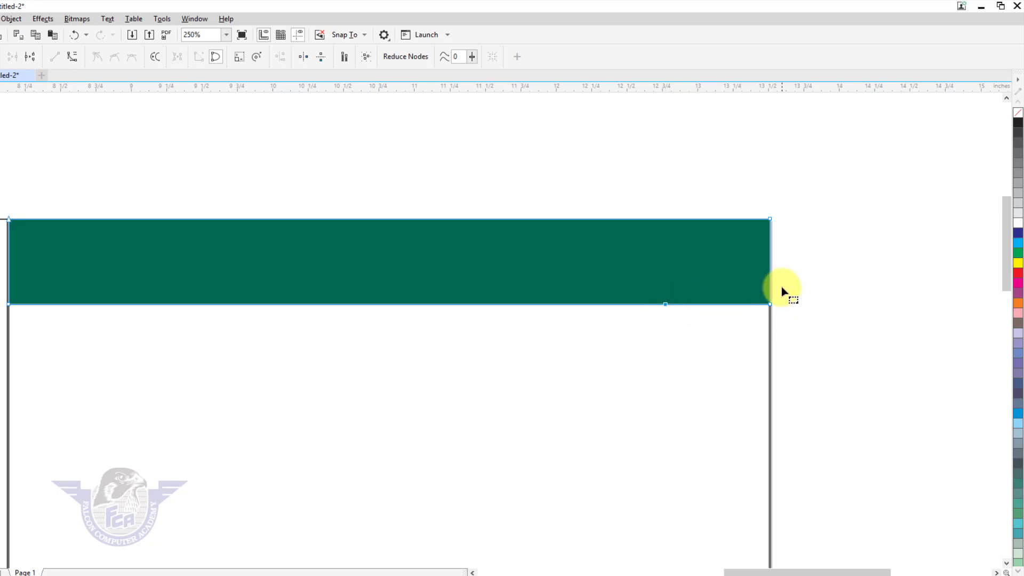
drag(782, 287, 748, 320)
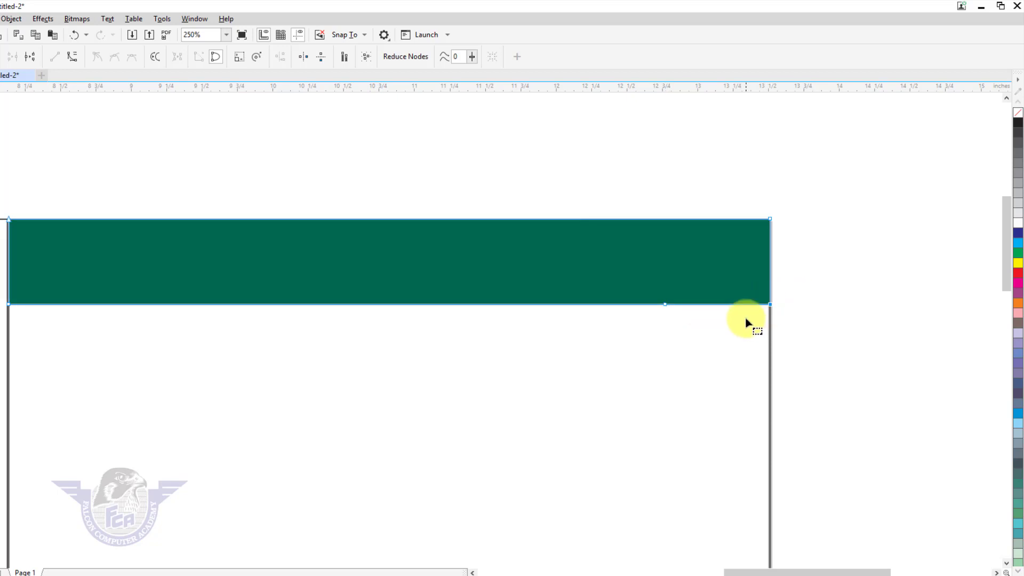
key(Delete)
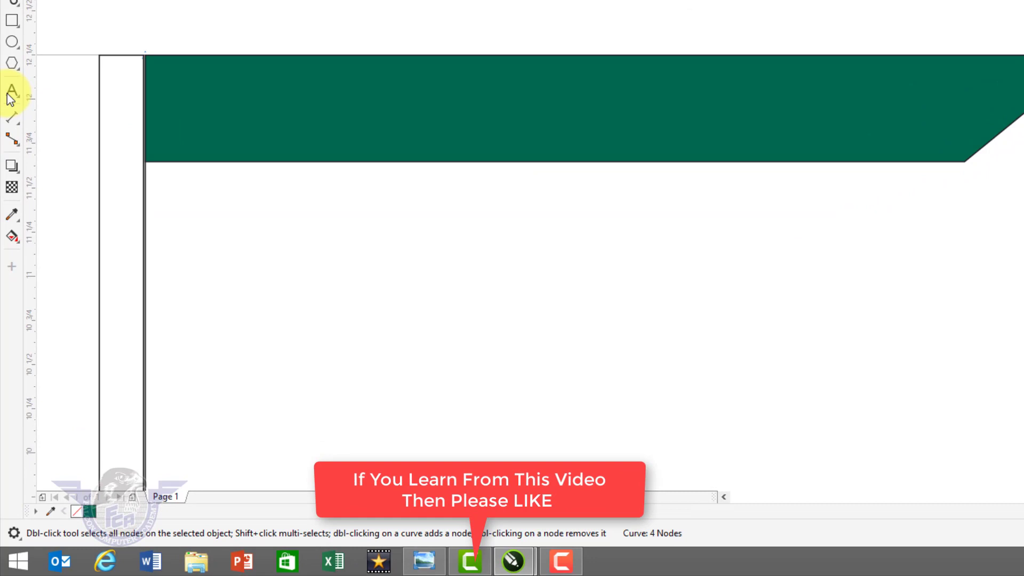
- Type the title 'AK.Computers' and move it onto the green banner
click(11, 93)
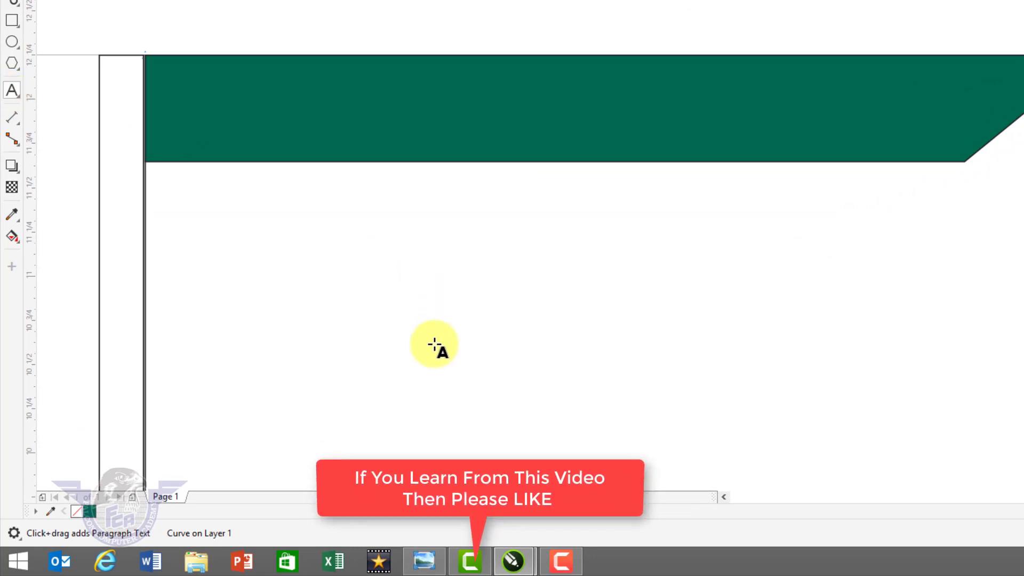
click(330, 332)
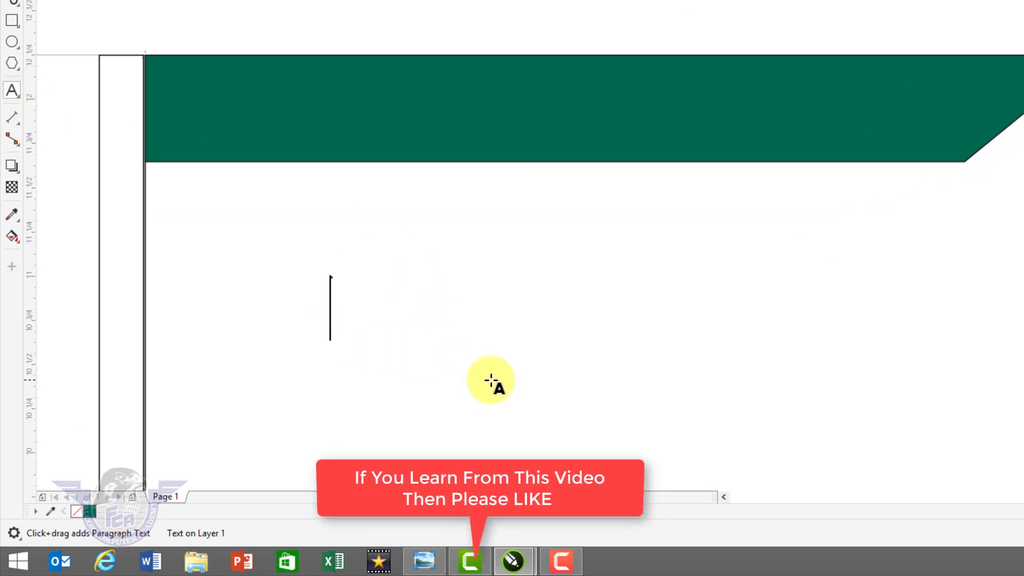
text(AK)
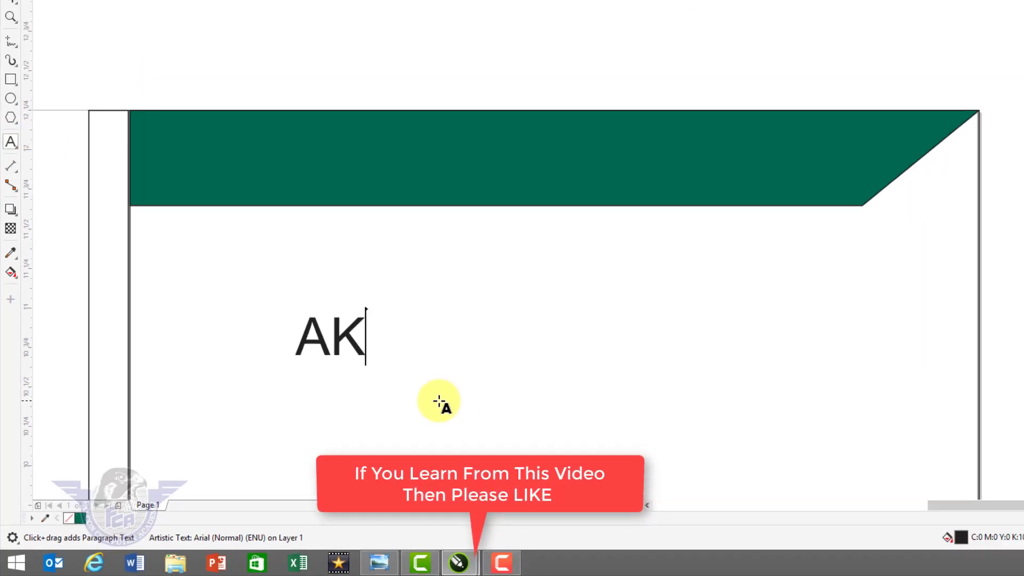
text(.Com)
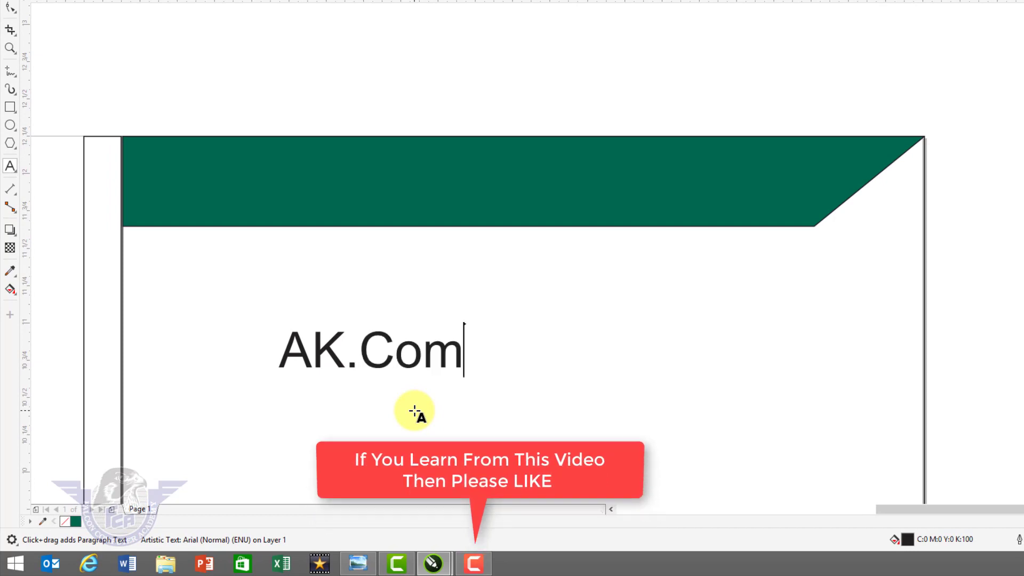
text(puters)
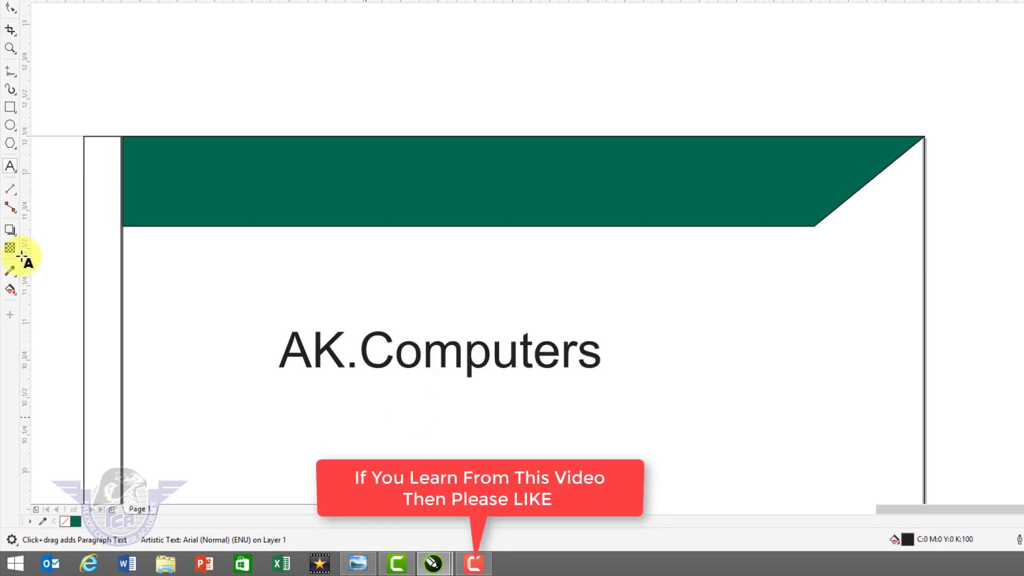
click(11, 46)
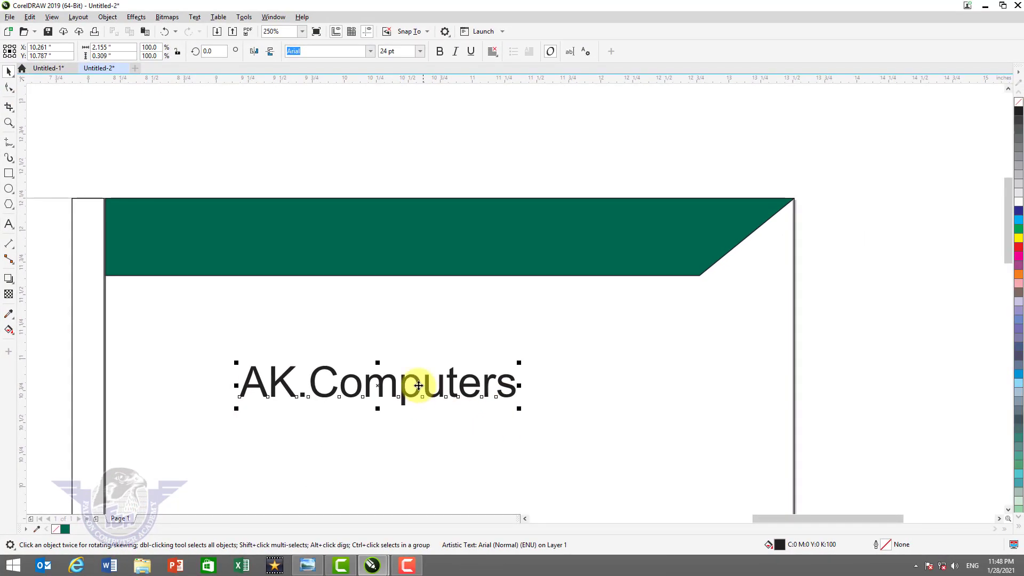
drag(409, 395, 417, 249)
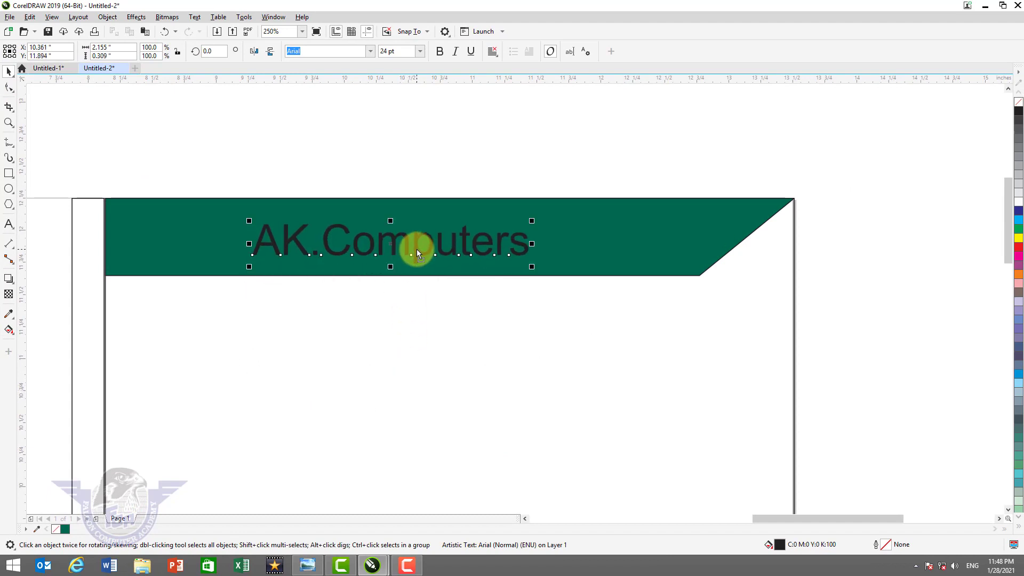
- Format the title as white Bodoni Bd BT, enlarged to about 31 pt
click(370, 51)
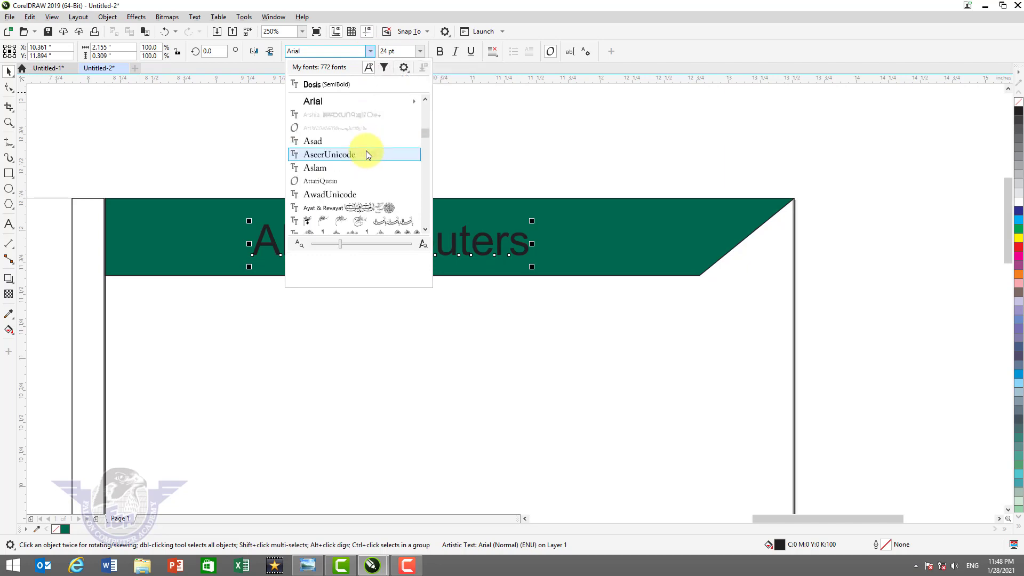
scroll(366, 152, down, 5)
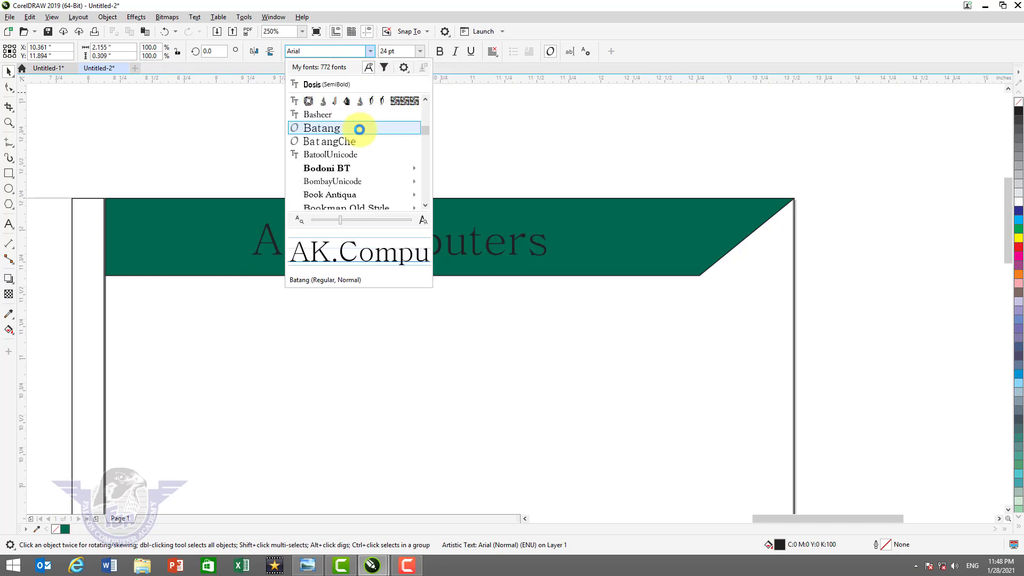
mouse_move(364, 171)
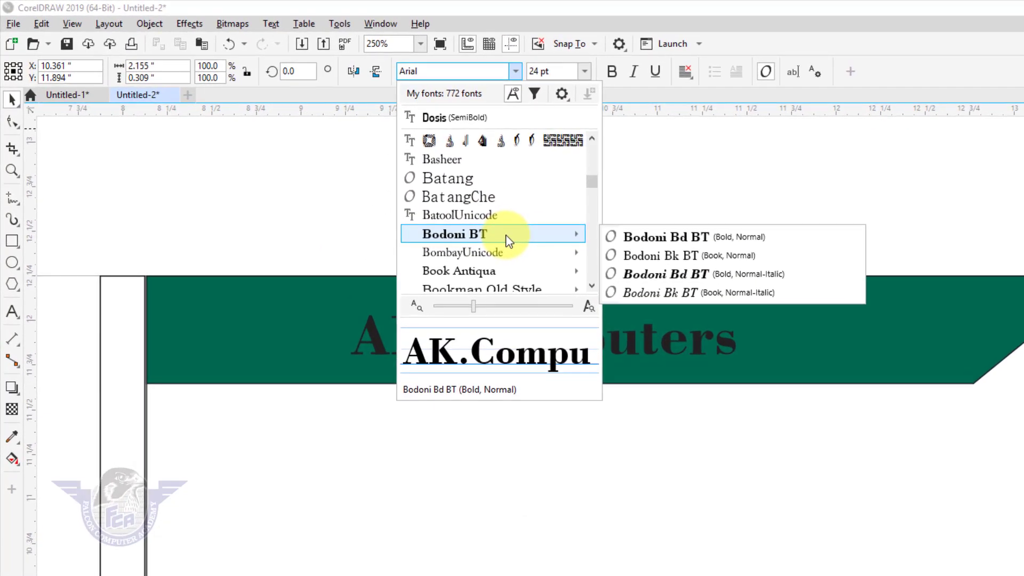
click(509, 237)
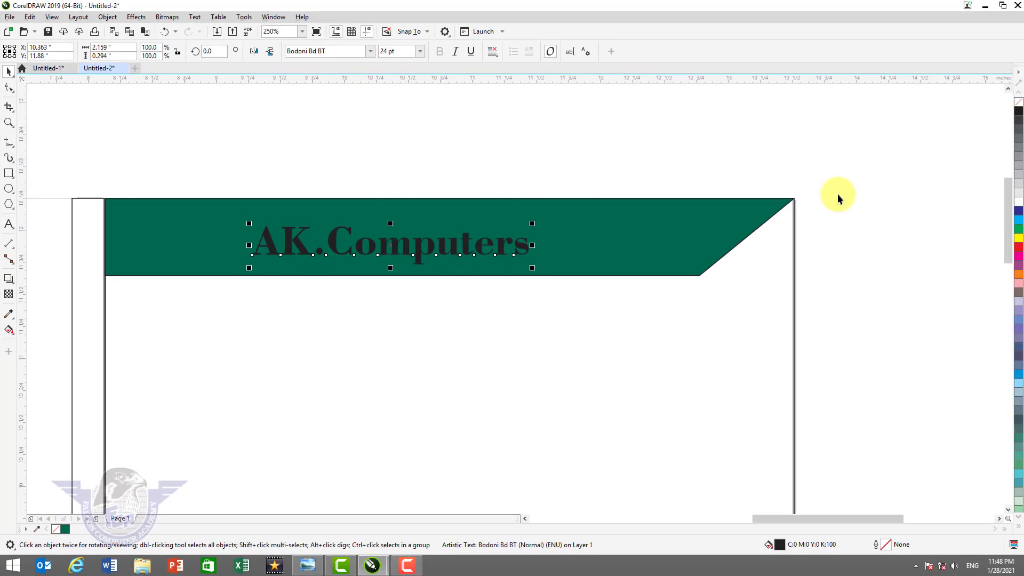
click(1019, 202)
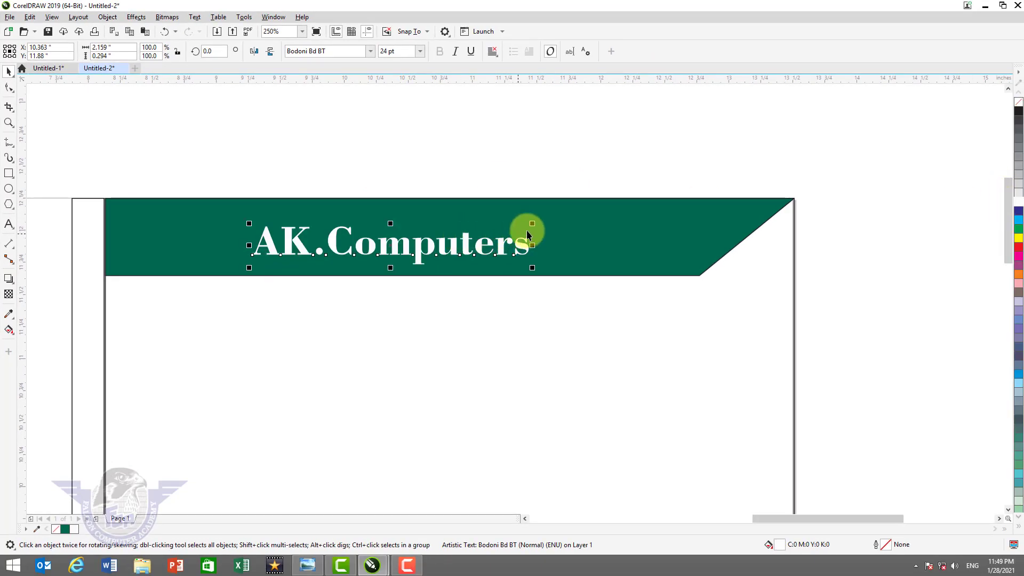
drag(532, 223, 573, 216)
- Centre the title horizontally and vertically on the banner, then deselect both
key(shift)
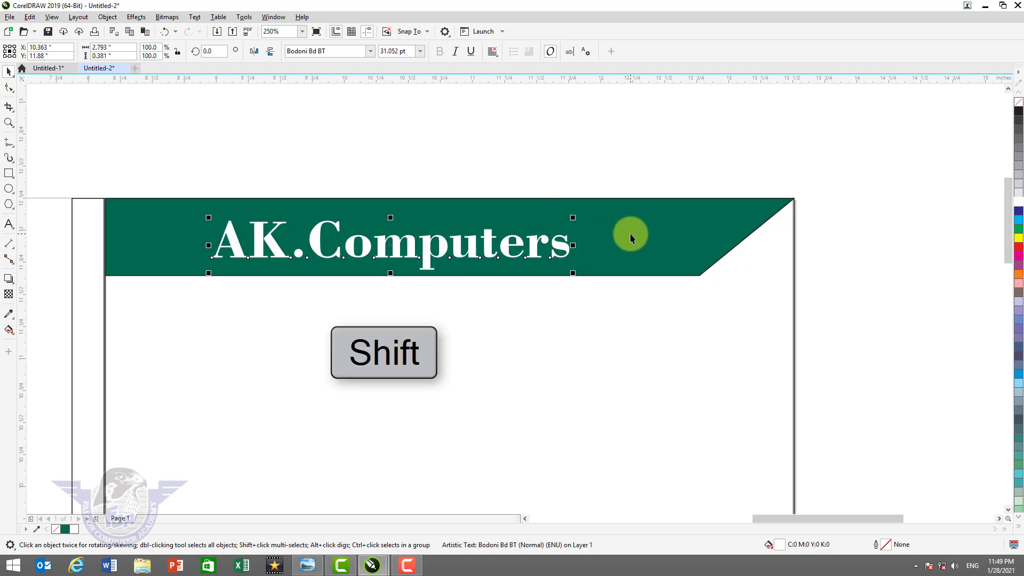
shift+click(630, 236)
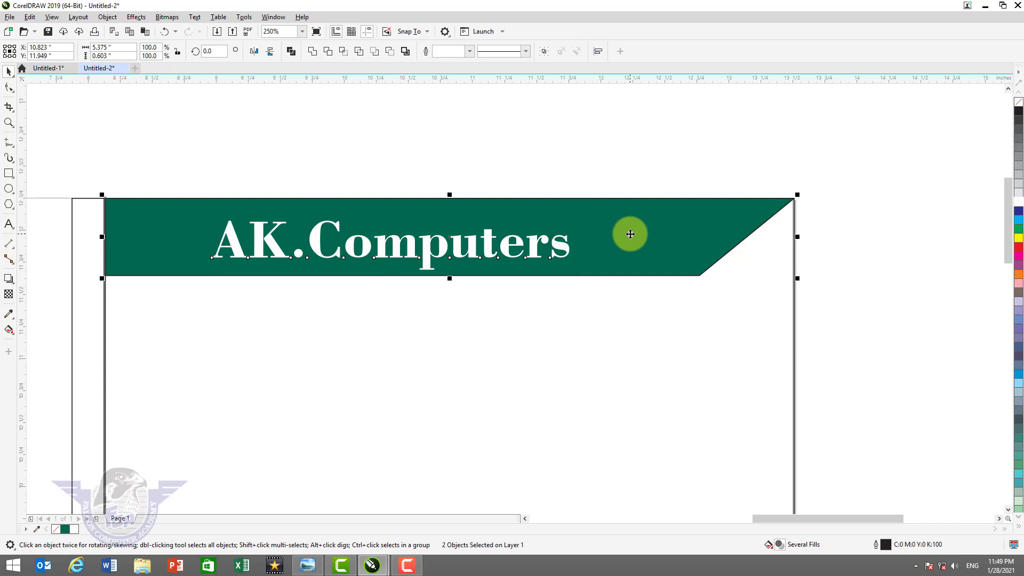
key(c)
key(e)
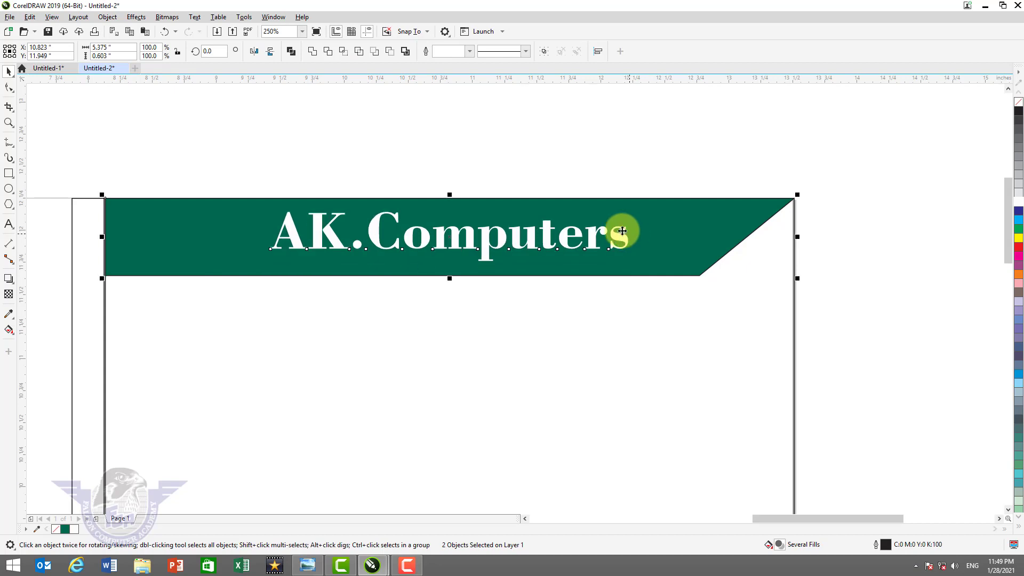
click(510, 123)
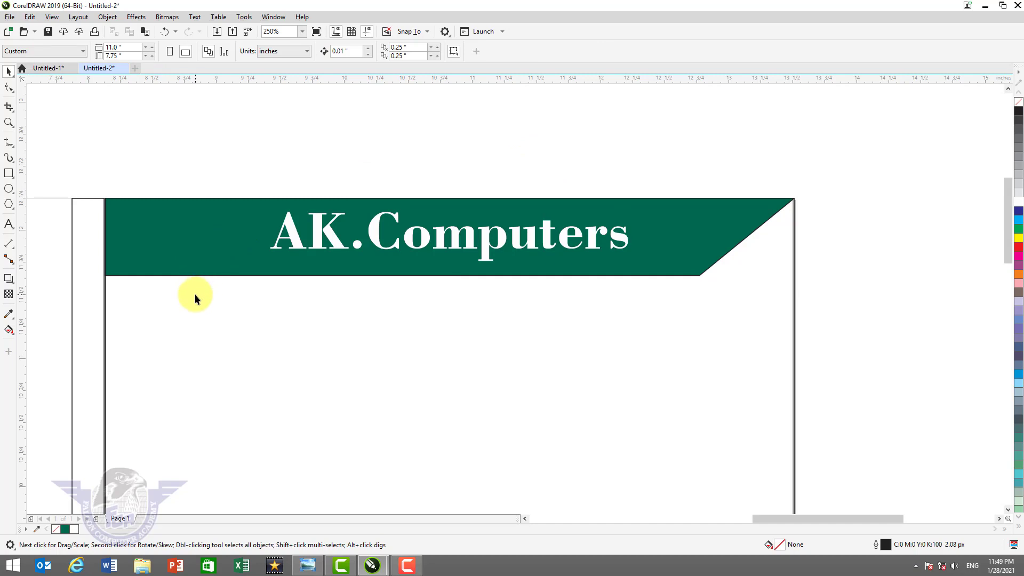
- Type the address line 'City Center Shop.#6. Ground Floor FYK.' below the green header
click(8, 224)
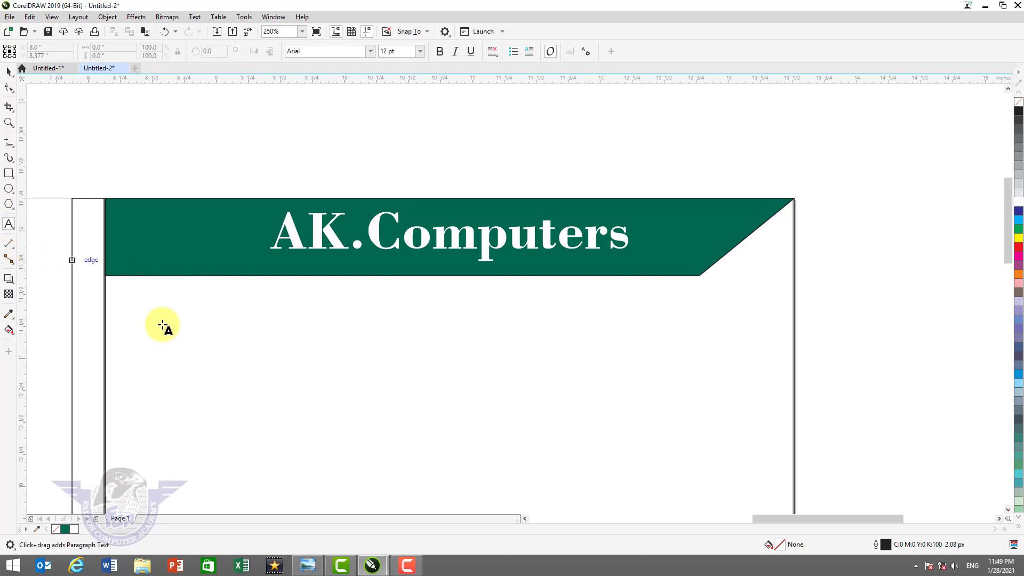
click(137, 314)
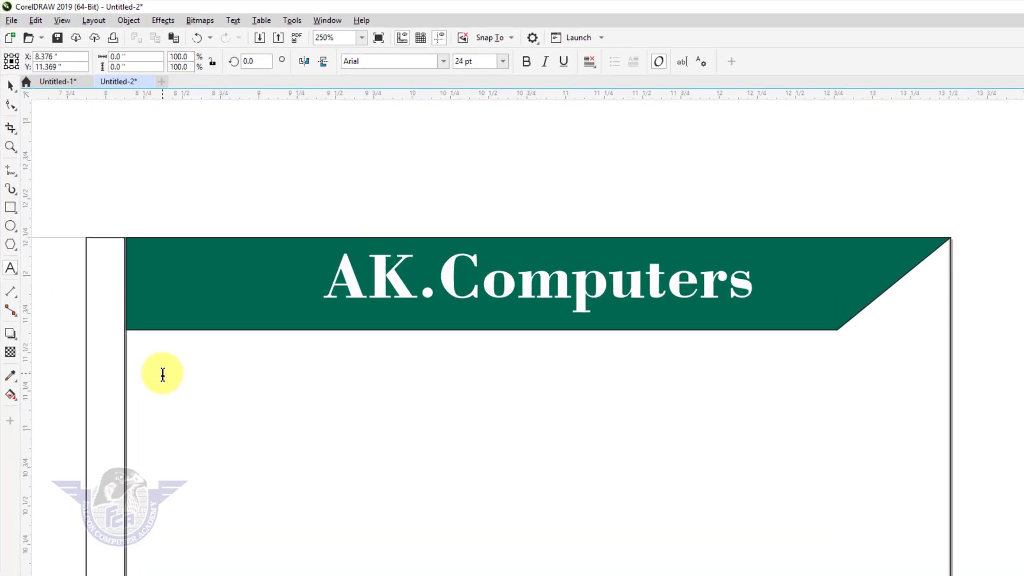
text(City )
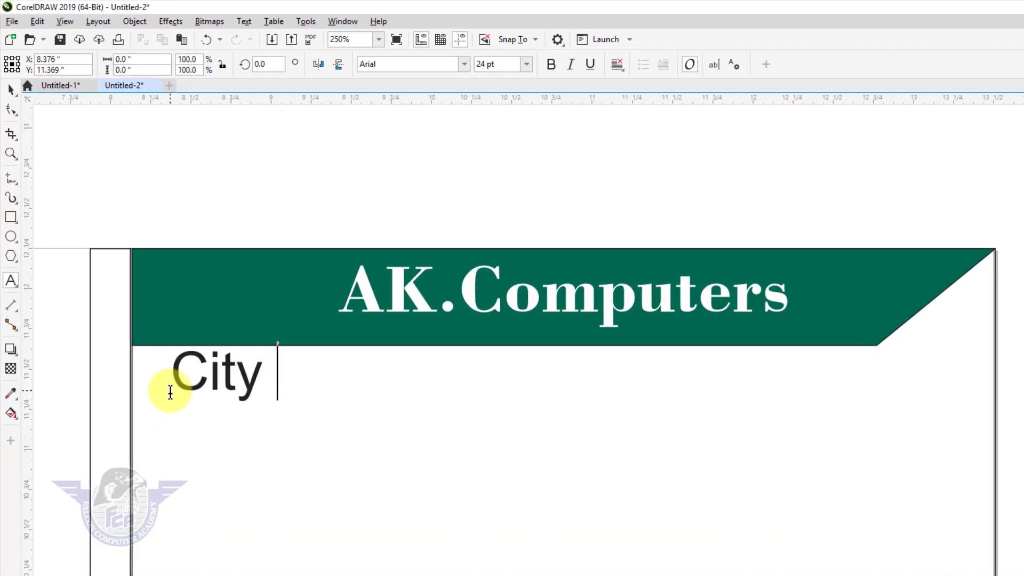
text(Center )
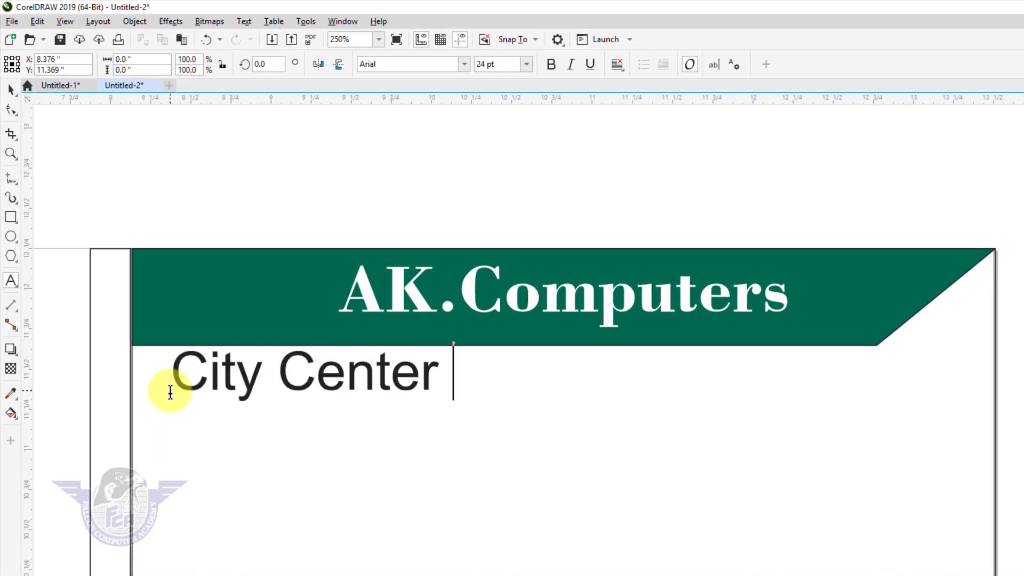
text(Shop)
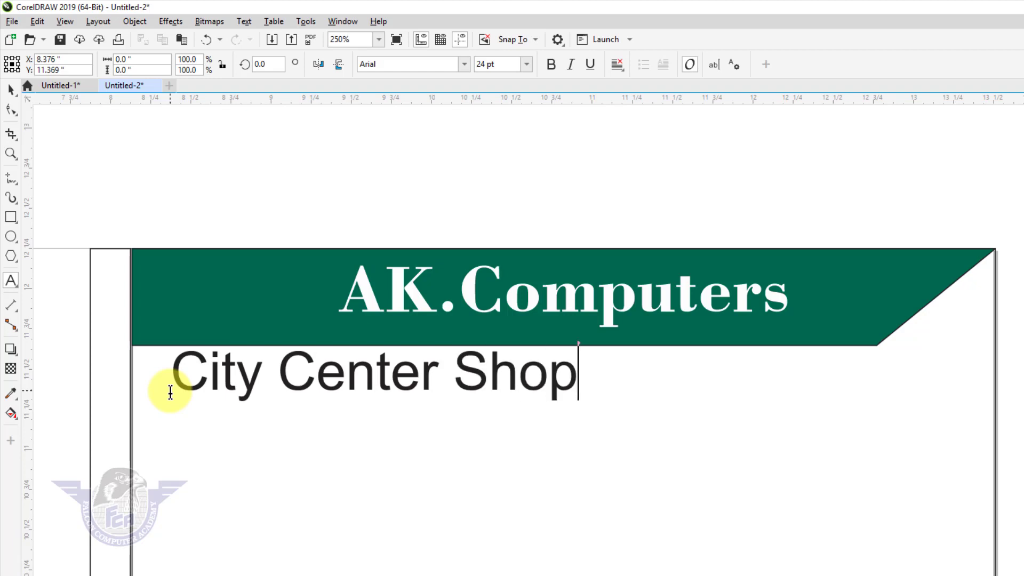
text(.#6. Groun)
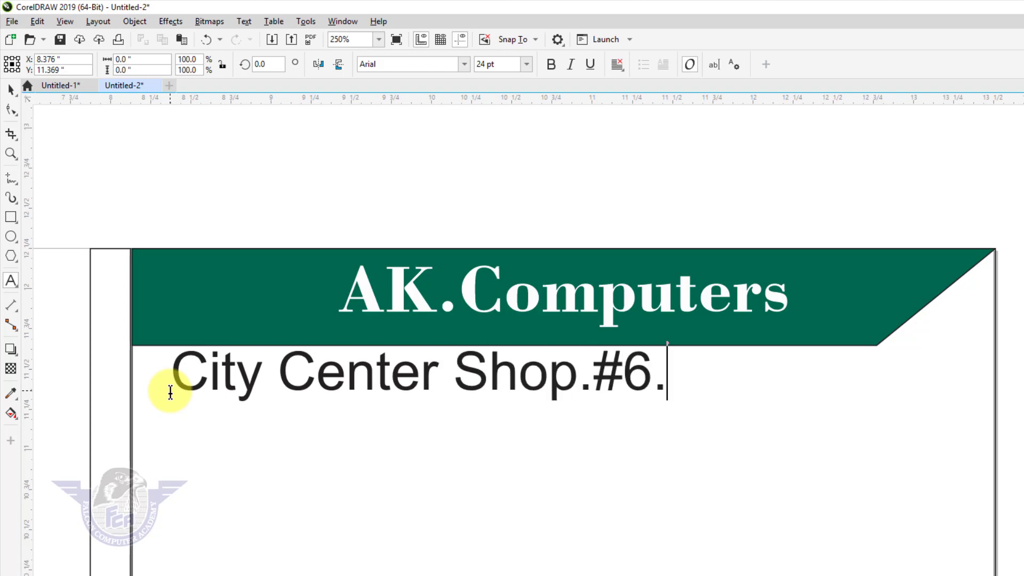
text(d Floor F)
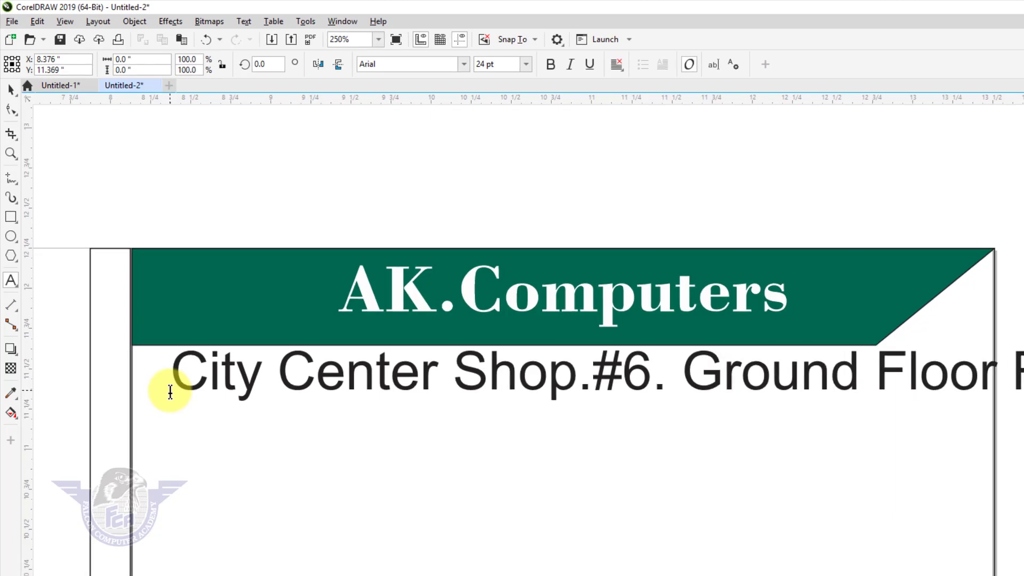
text(YK.)
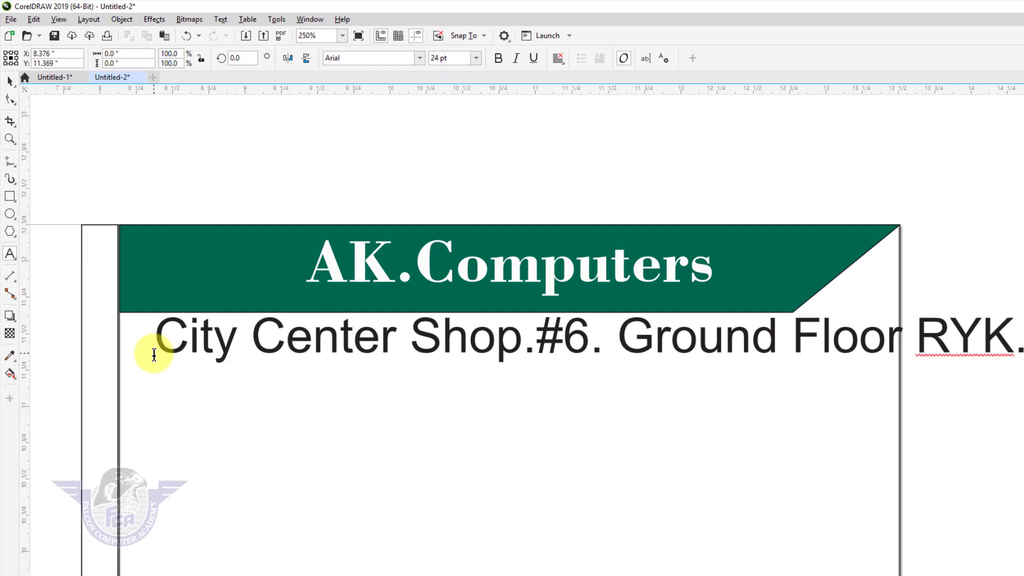
- Make the address line 12 pt bold italic and shift it left toward the page margin
click(9, 81)
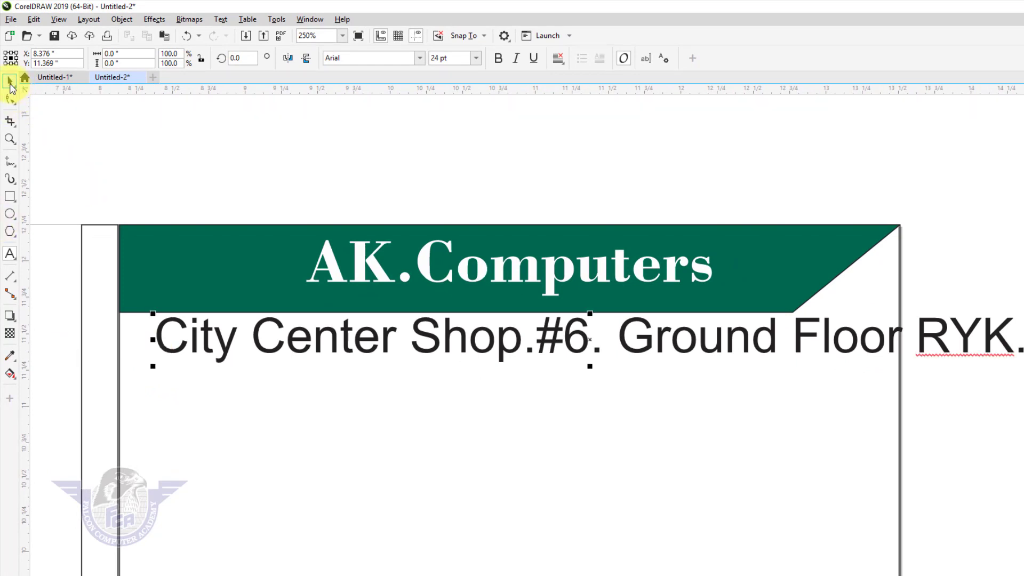
click(476, 59)
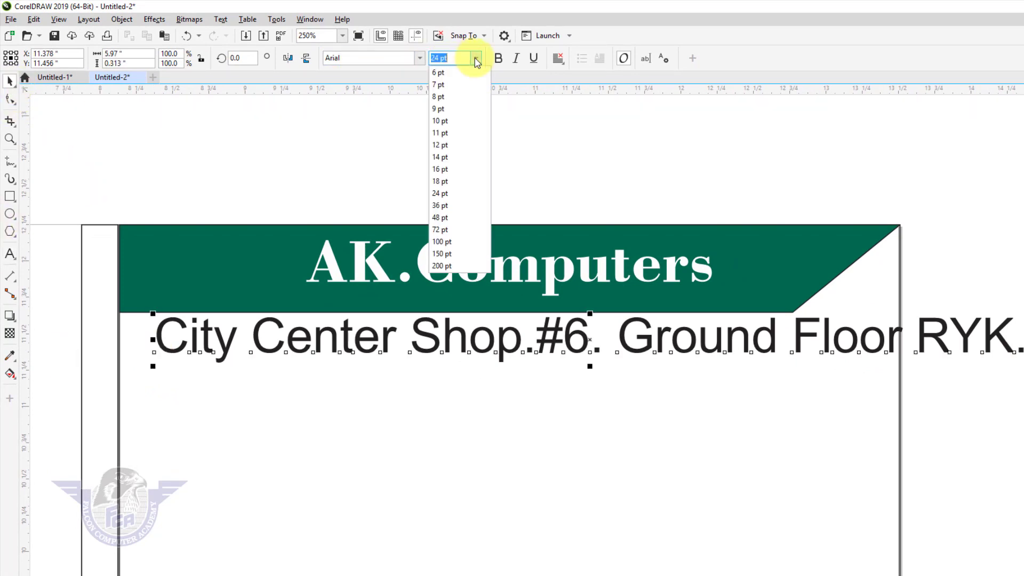
click(463, 145)
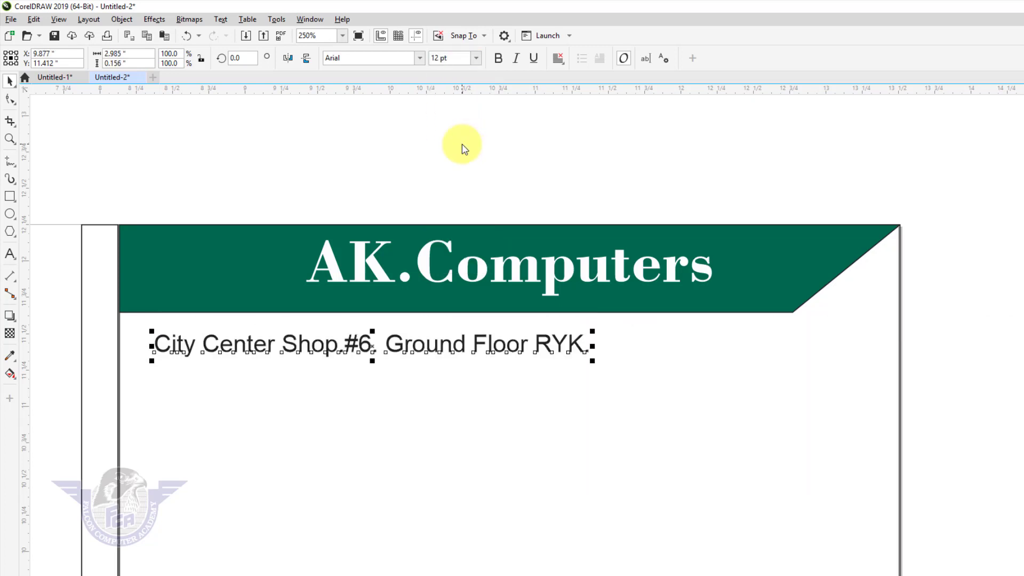
click(497, 58)
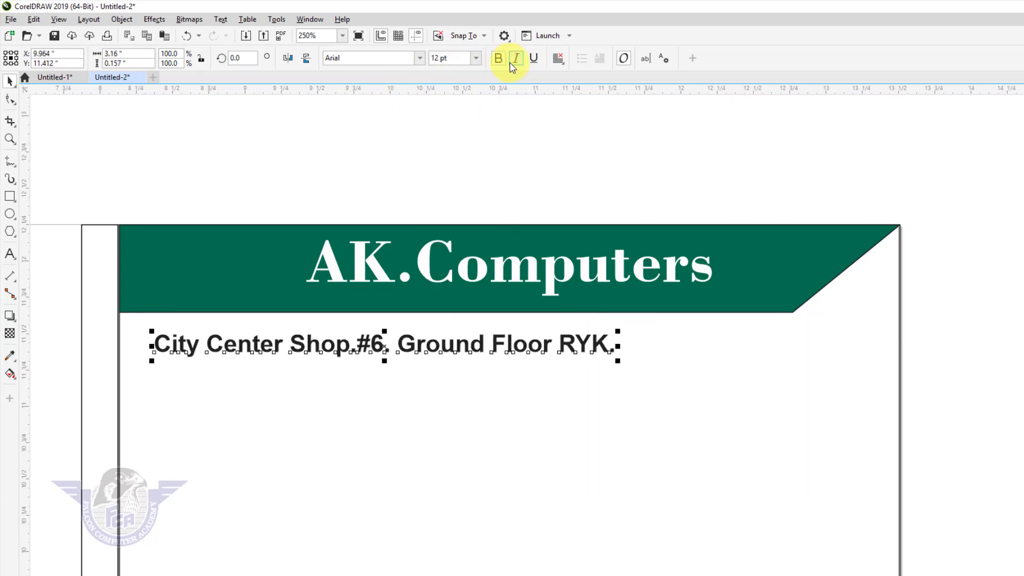
click(515, 57)
drag(372, 348, 355, 367)
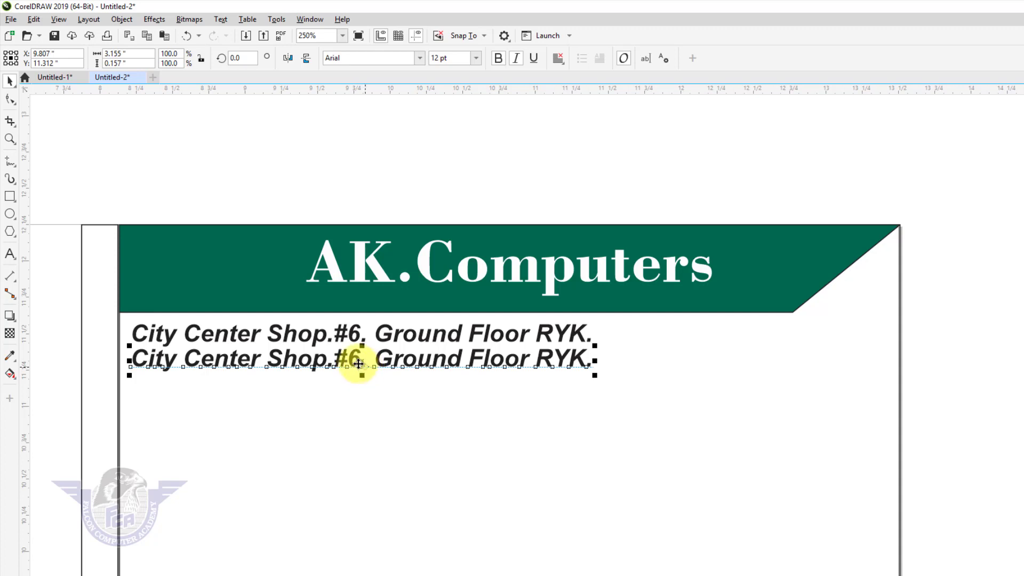
- Retype the copied line as 'Contact Us.' followed by the shop's phone number
double_click(347, 358)
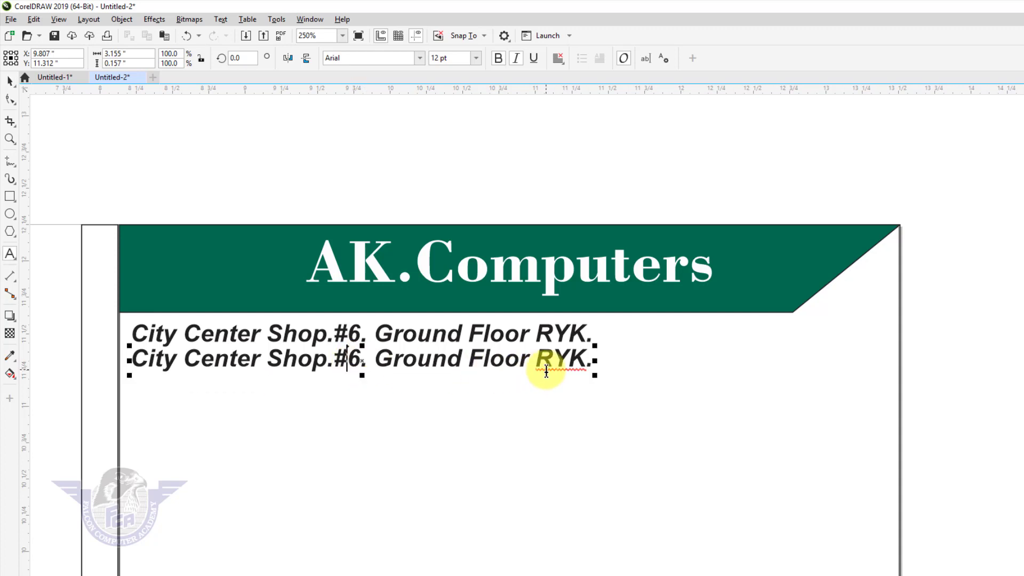
click(583, 363)
drag(582, 362, 101, 370)
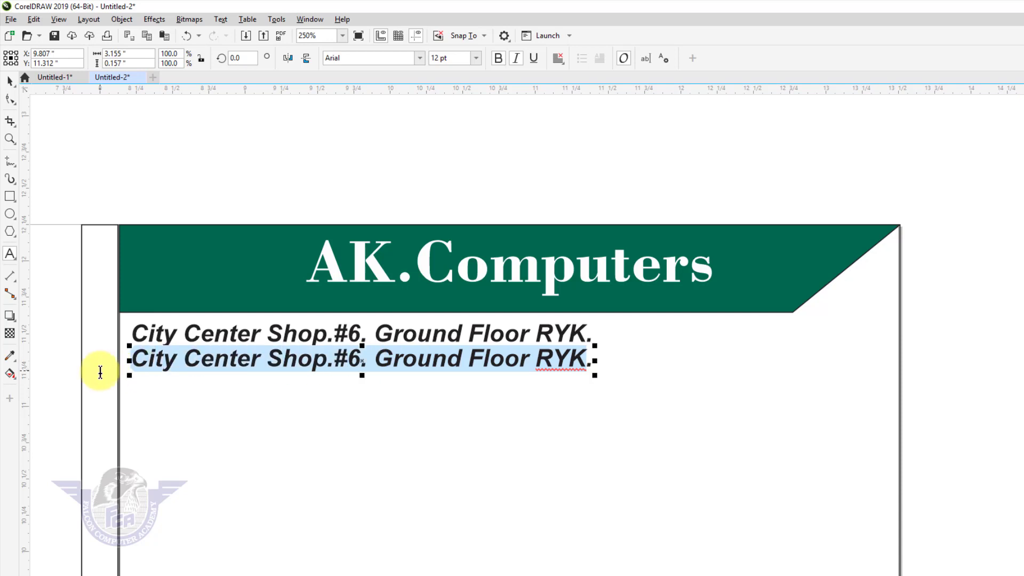
text(Contc.)
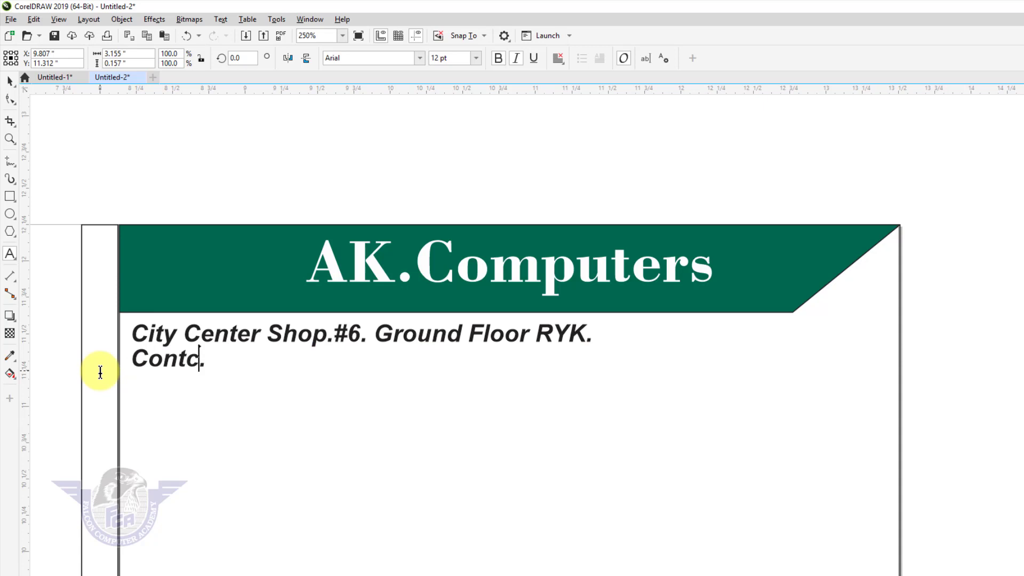
key(BackSpace)
text(act us)
key(BackSpace)
key(BackSpace)
text(Us)
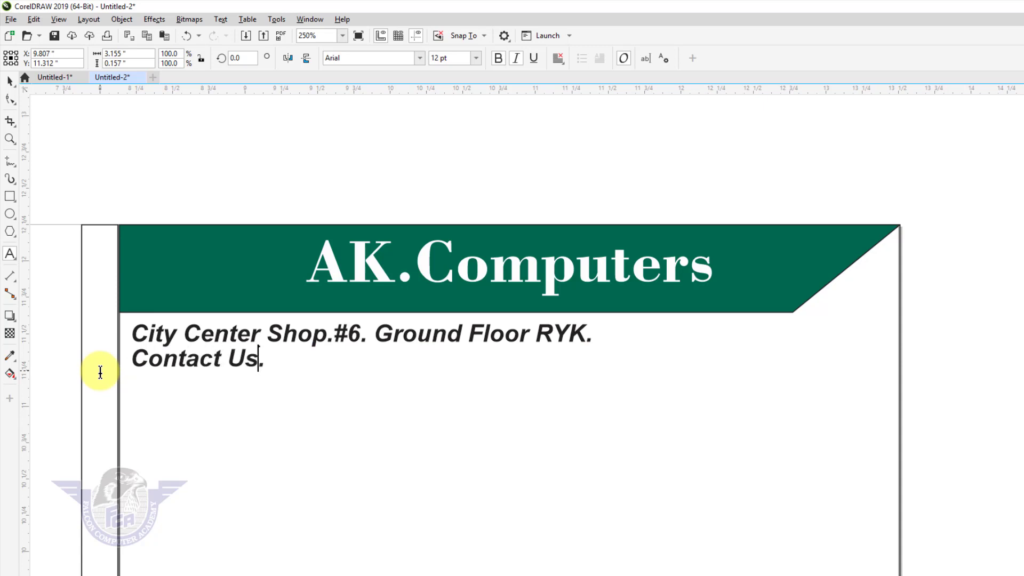
key(End)
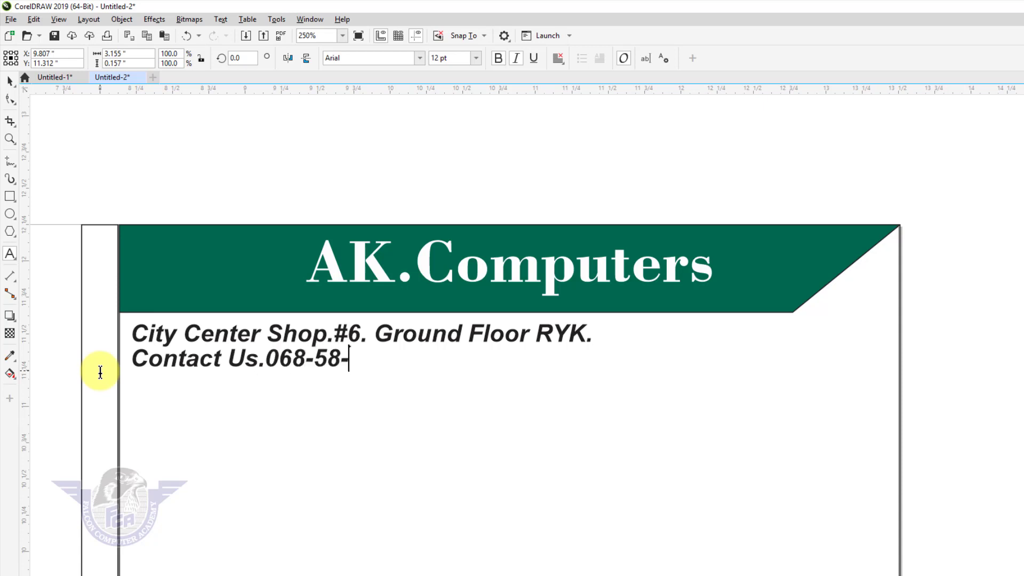
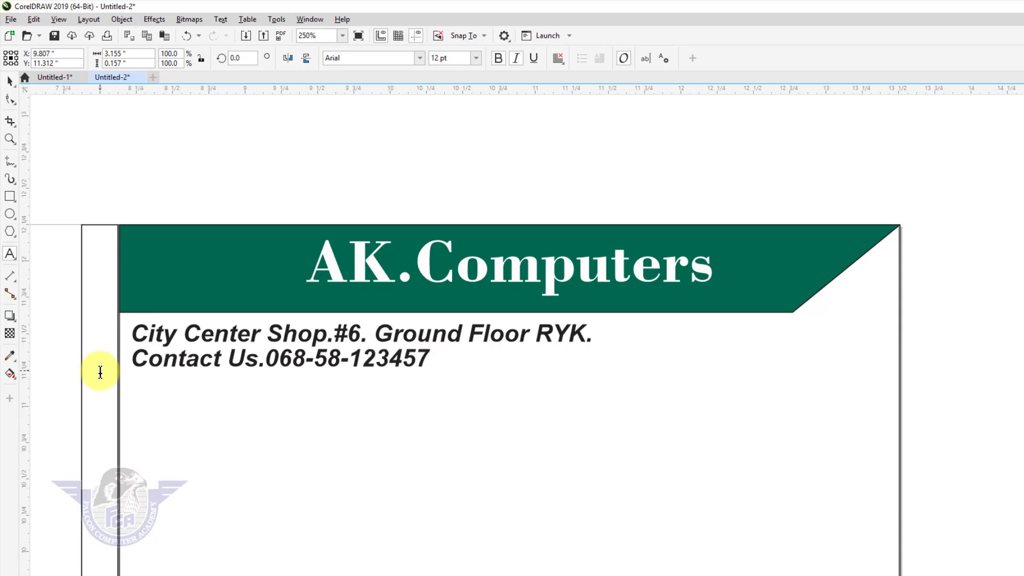
- Add an 'Email:' line below it with the shop's e-mail address
key(Return)
text(E)
key(BackSpace)
text(Email)
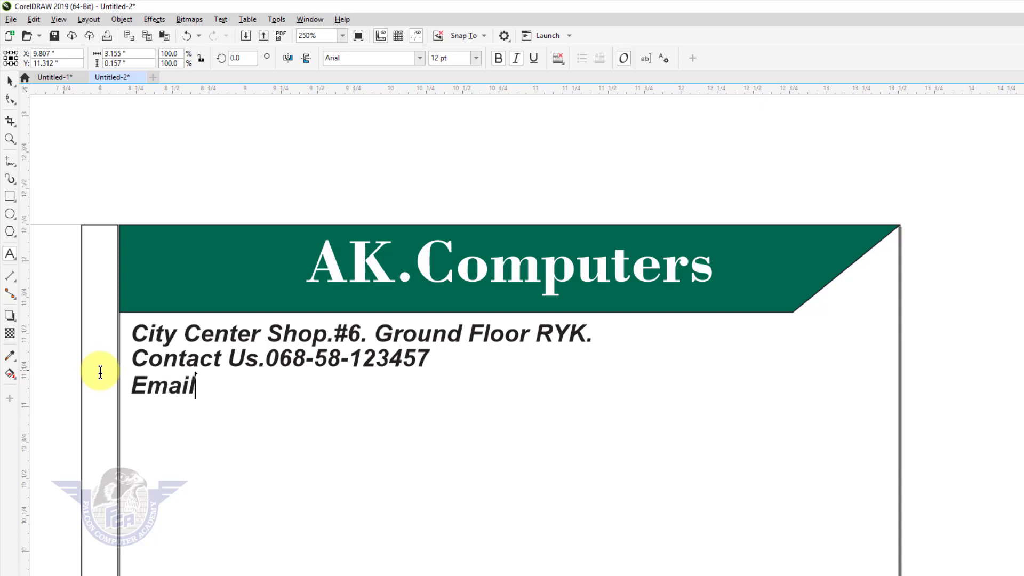
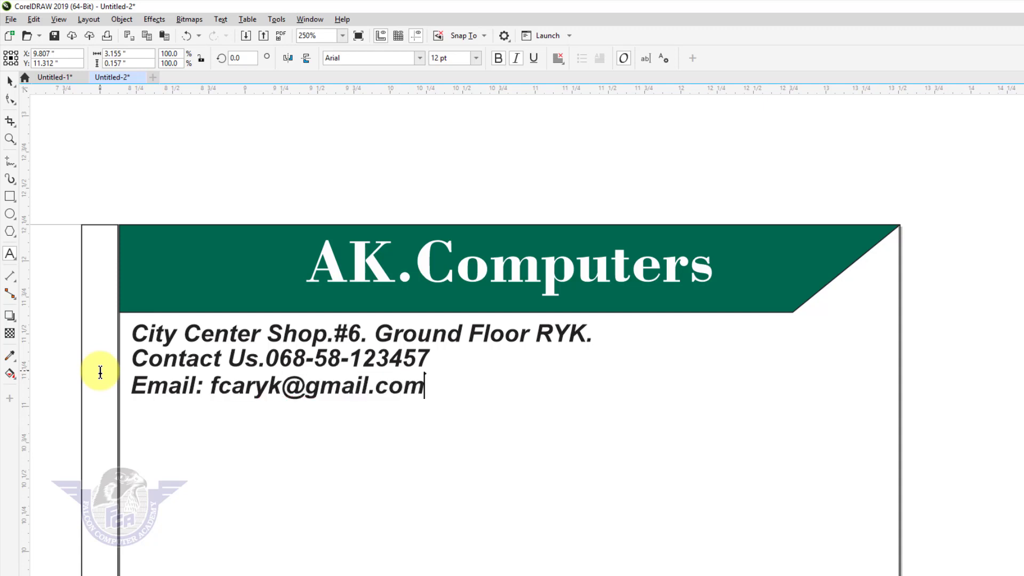
click(9, 81)
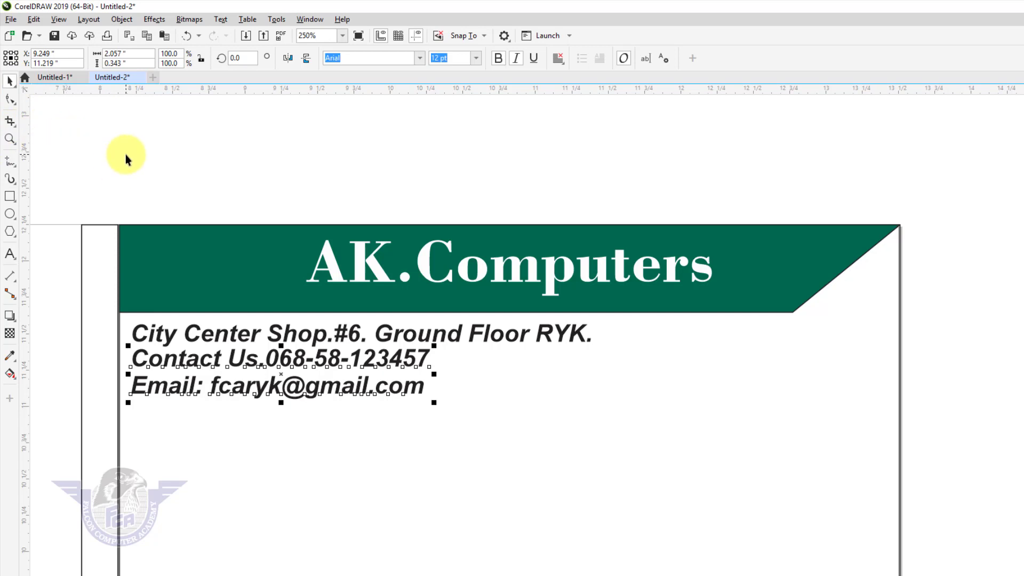
- Copy the City Center Shop address line down below the Email line
click(188, 339)
click(186, 337)
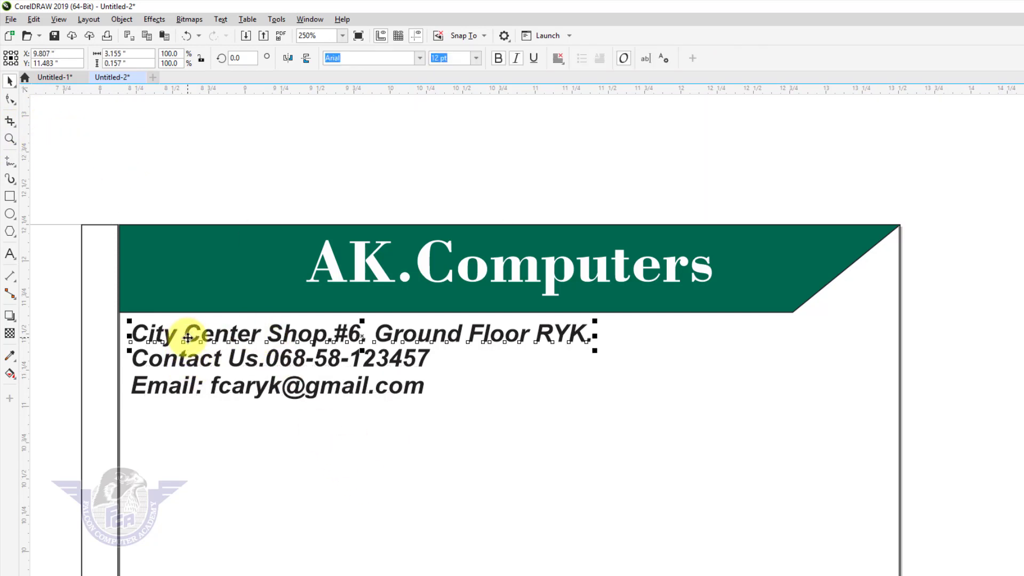
click(188, 337)
drag(187, 337, 187, 452)
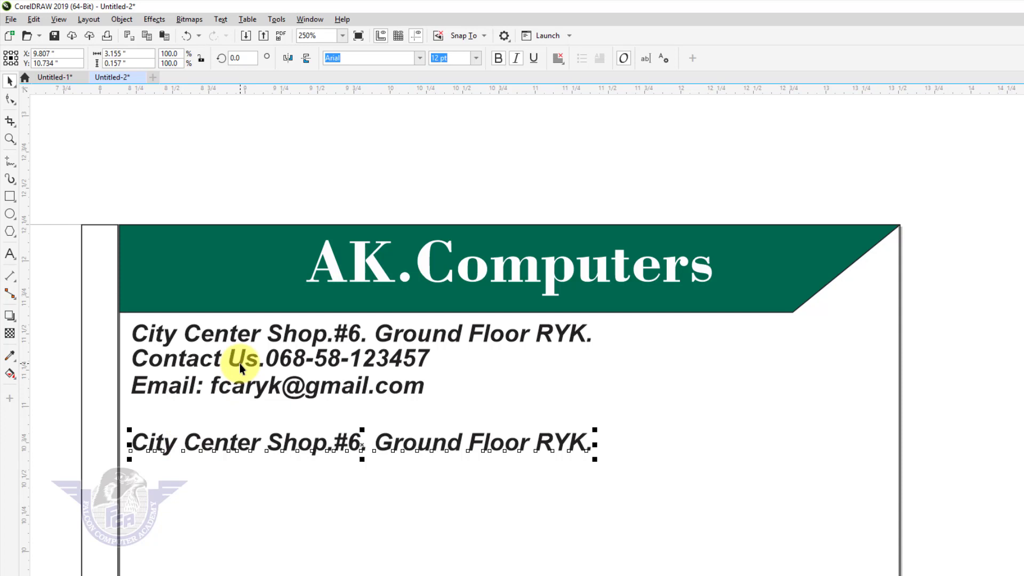
- Replace the copied line's text with 'Invoice #'
double_click(485, 448)
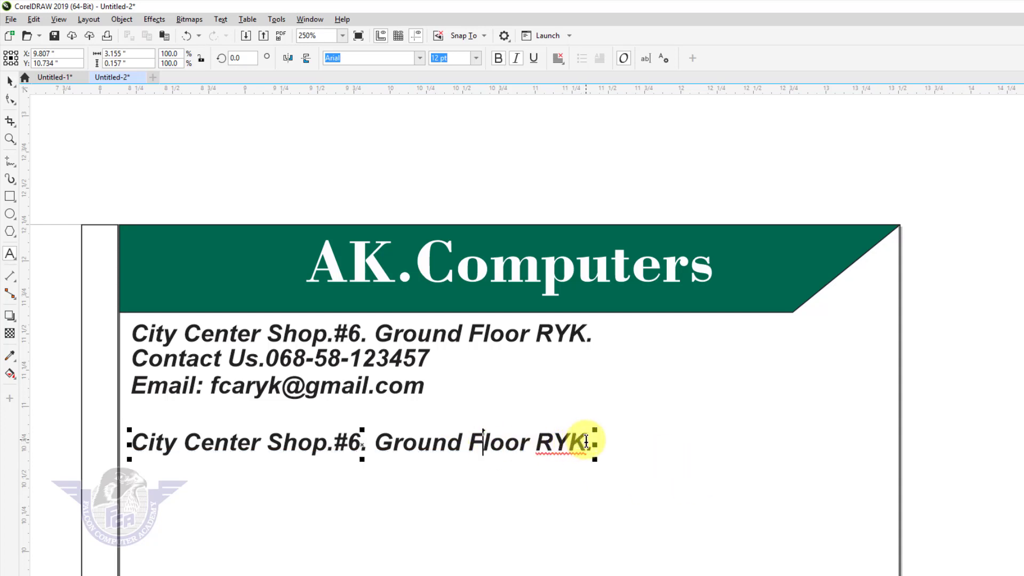
drag(592, 442, 83, 452)
key(ctrl+a)
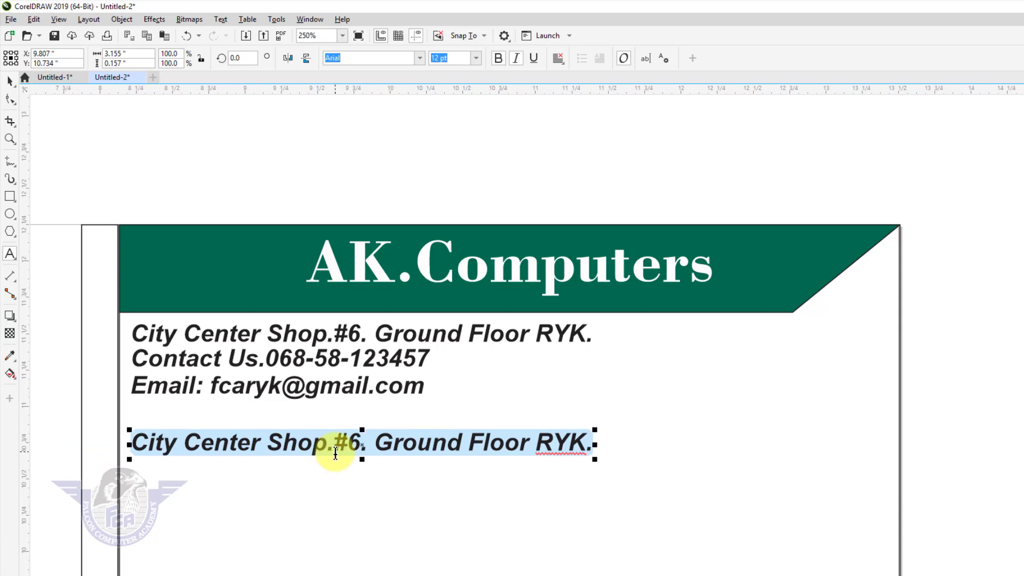
text(In)
text(voice)
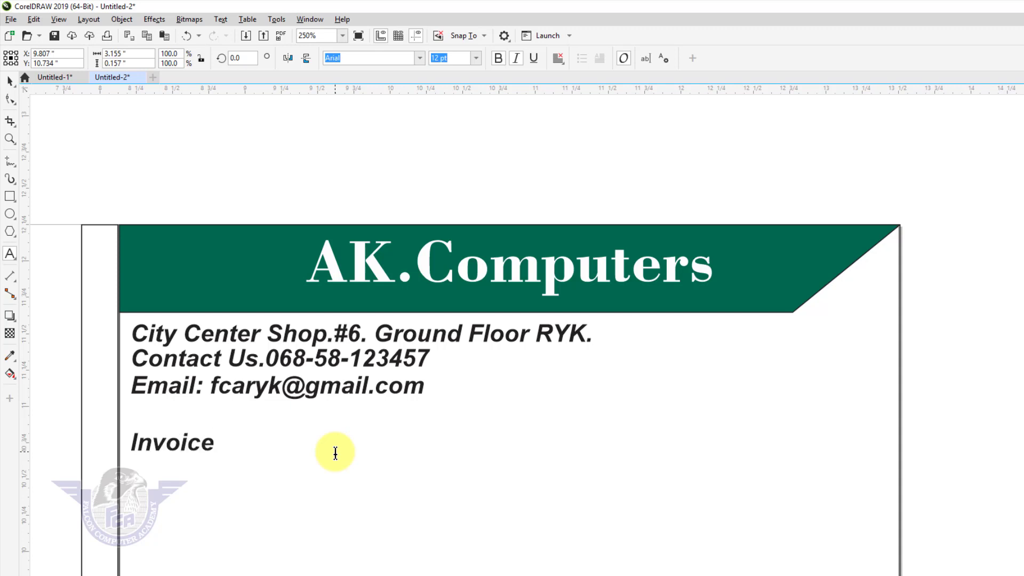
text( #:)
click(10, 81)
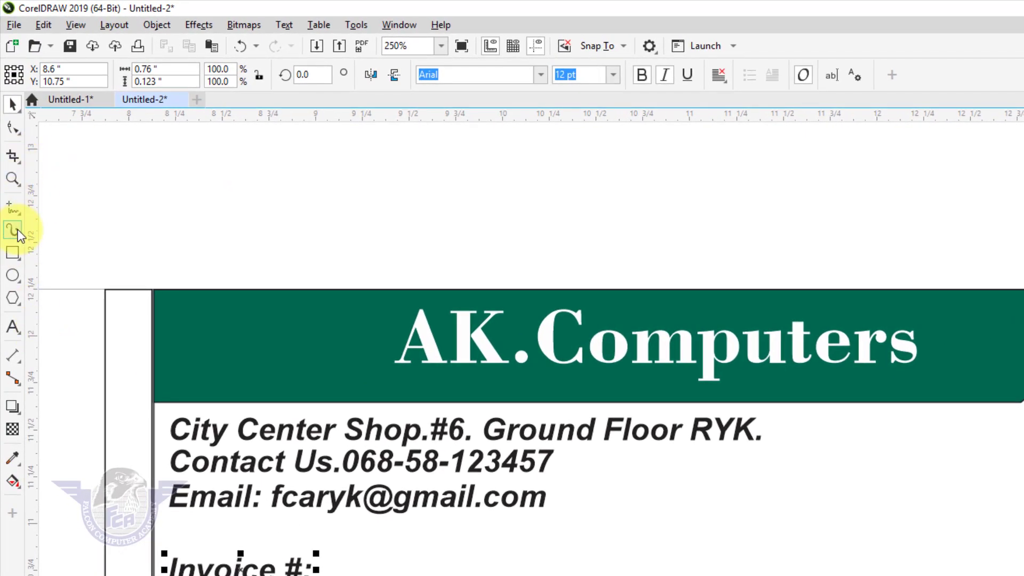
- Draw a freehand fill-in line right after the Invoice # label
click(13, 209)
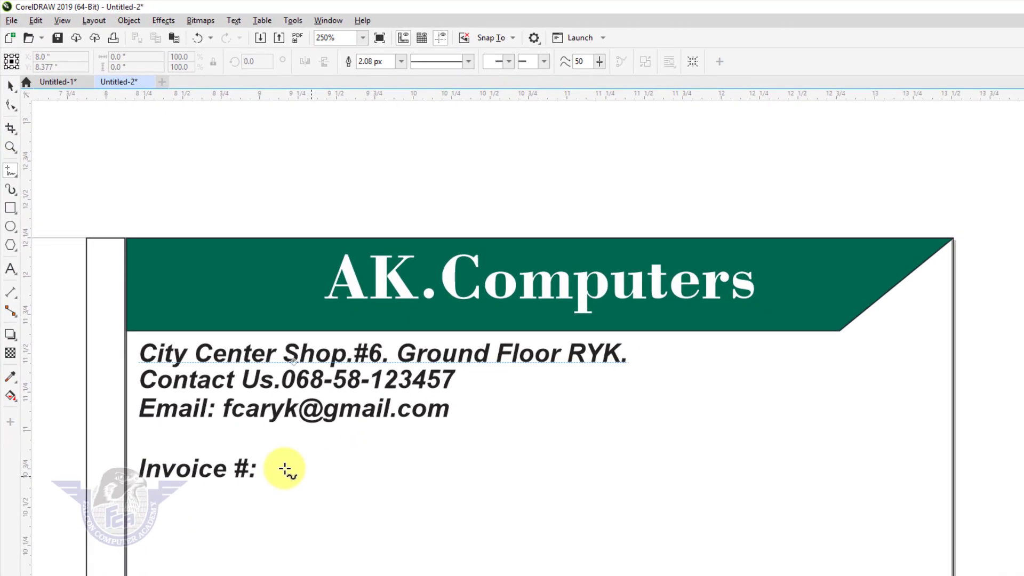
click(263, 476)
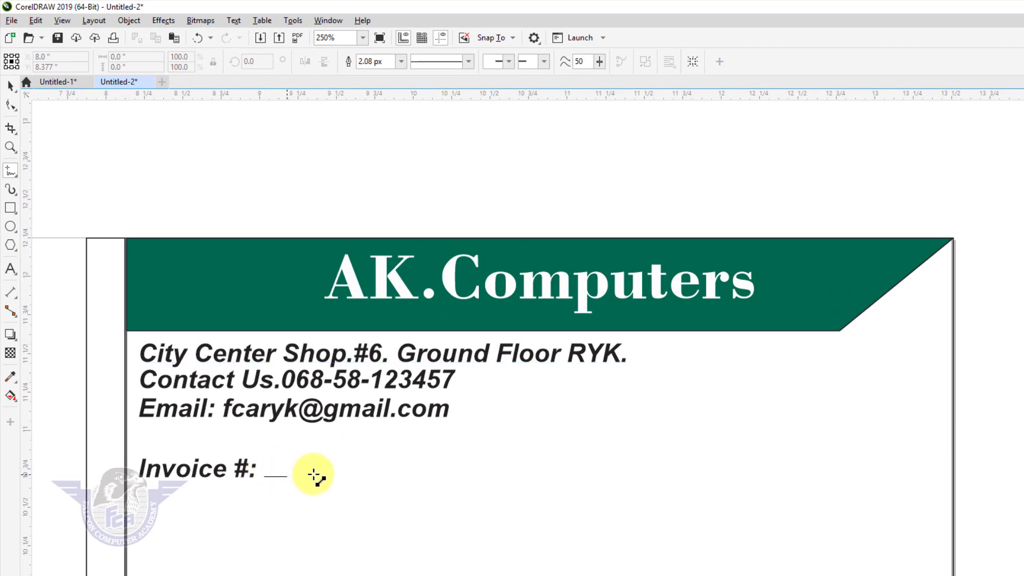
click(447, 476)
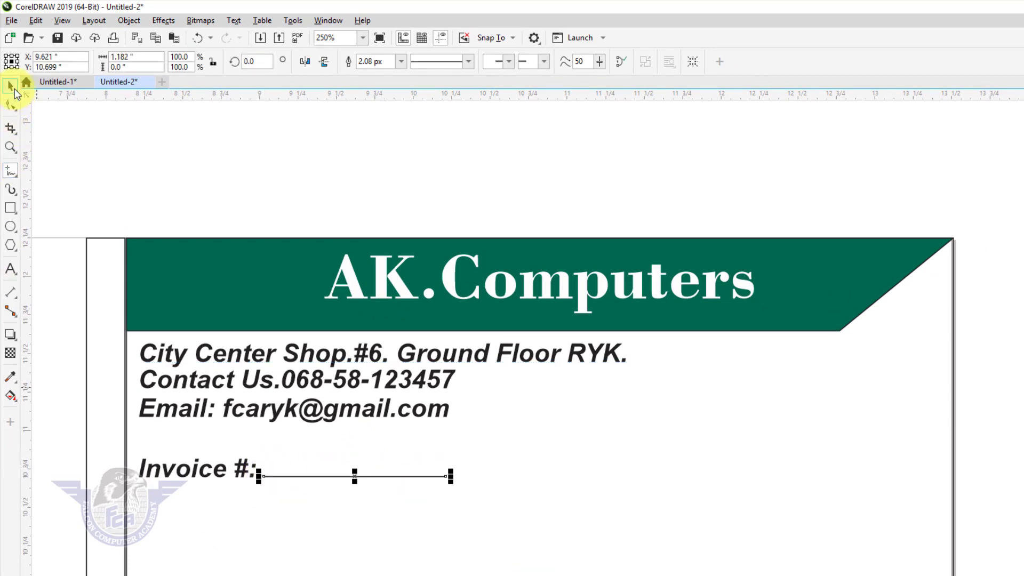
- Set the line's outline width to 1.0 pt in points
key(F12)
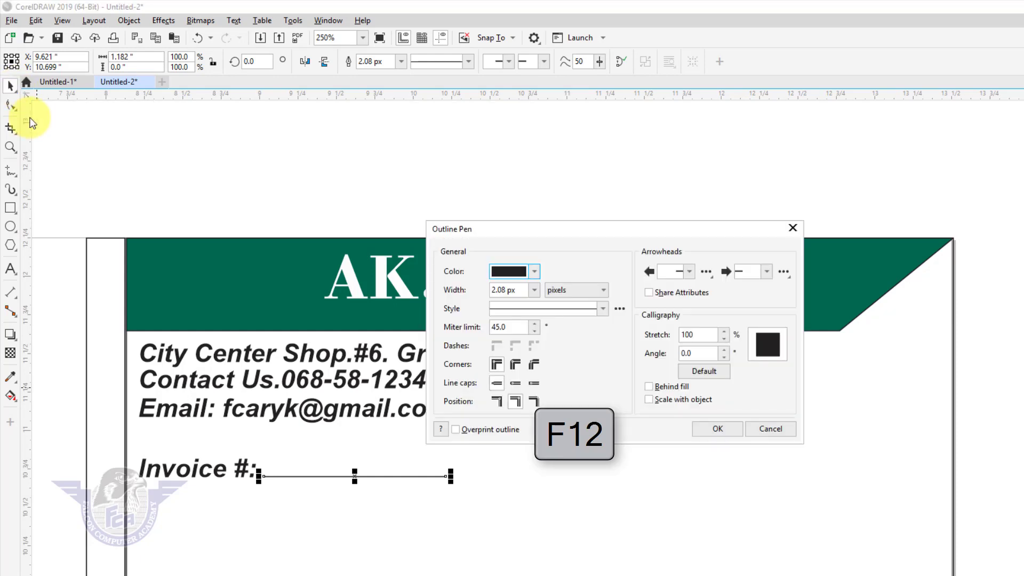
click(572, 288)
click(564, 333)
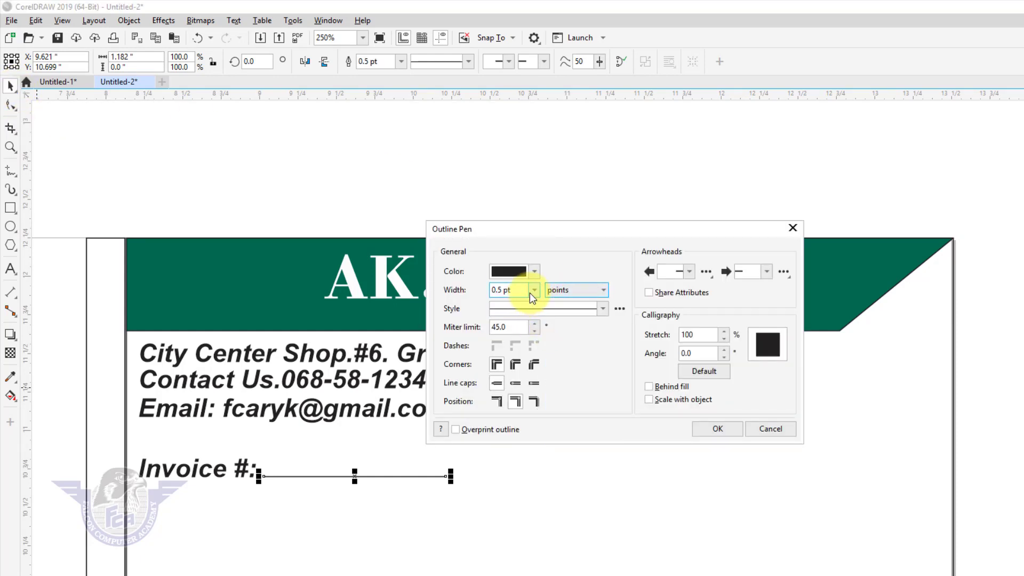
click(533, 290)
click(516, 344)
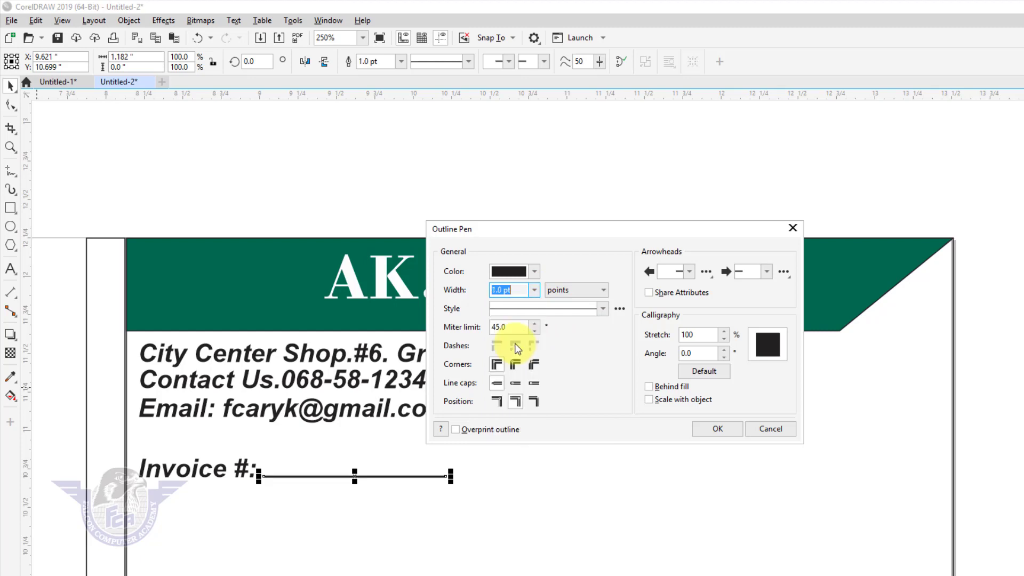
click(707, 430)
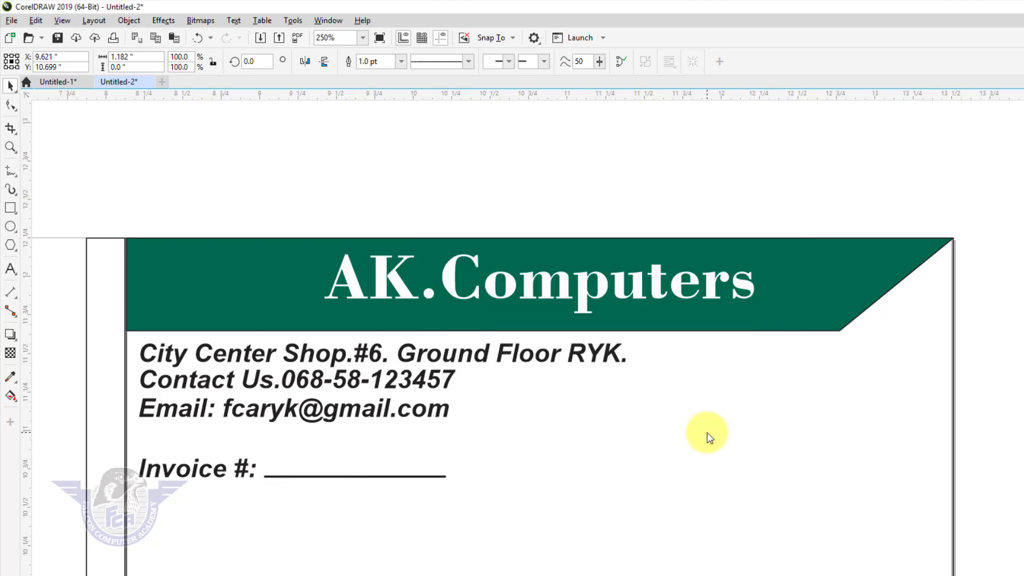
- Duplicate the Invoice #: label and its underline to the right end of the row
click(277, 477)
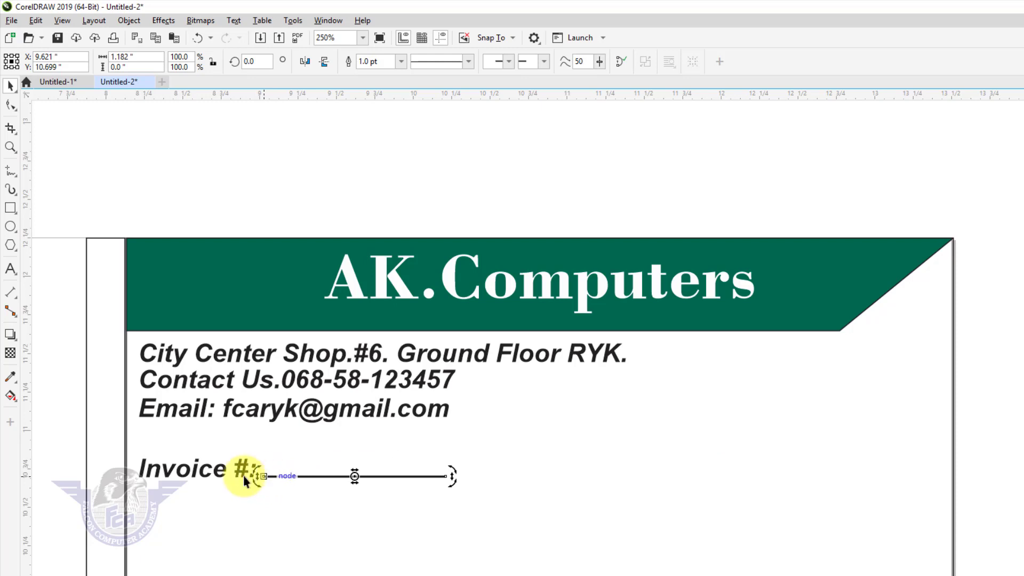
shift+click(181, 476)
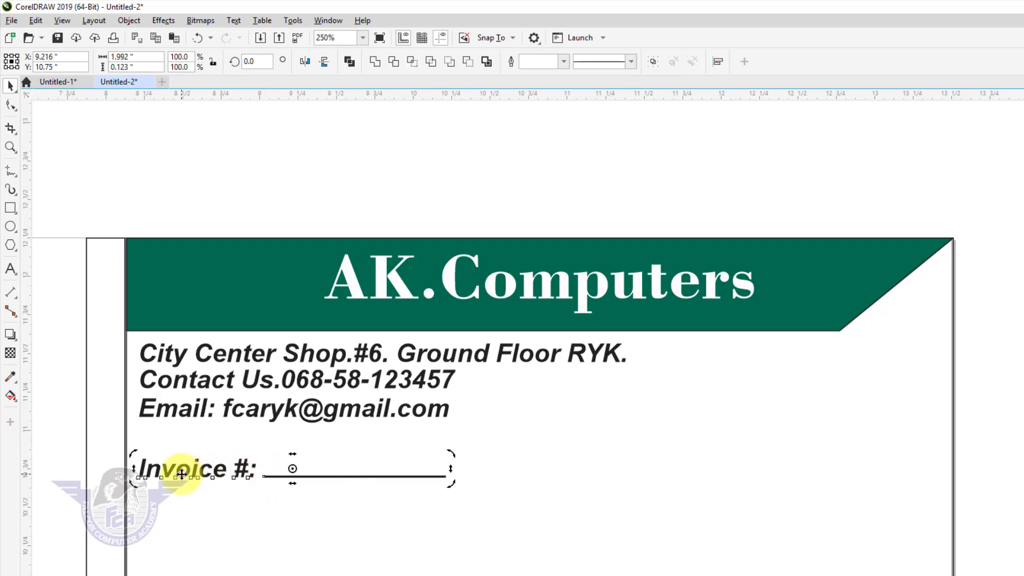
drag(182, 474, 683, 496)
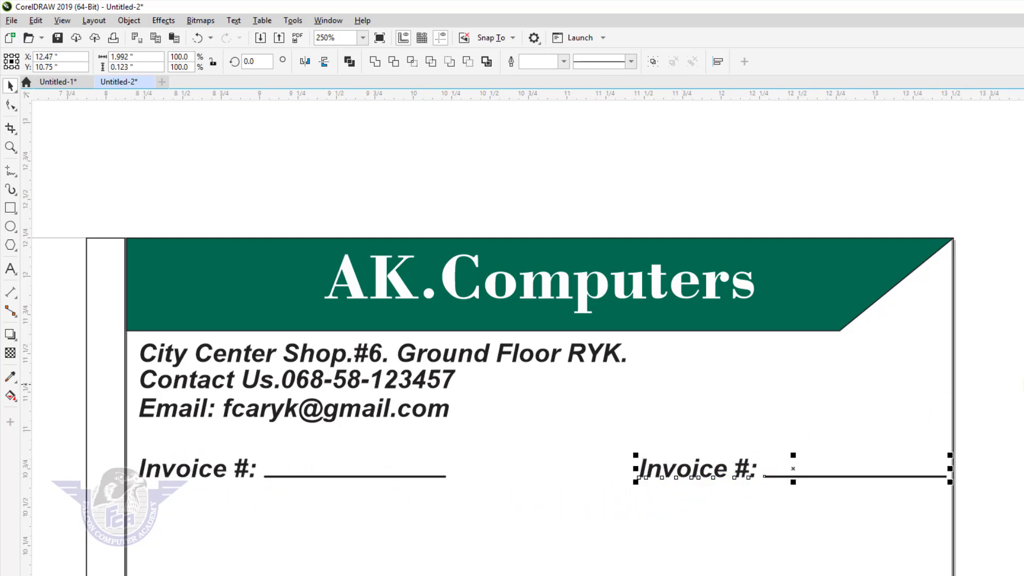
click(787, 425)
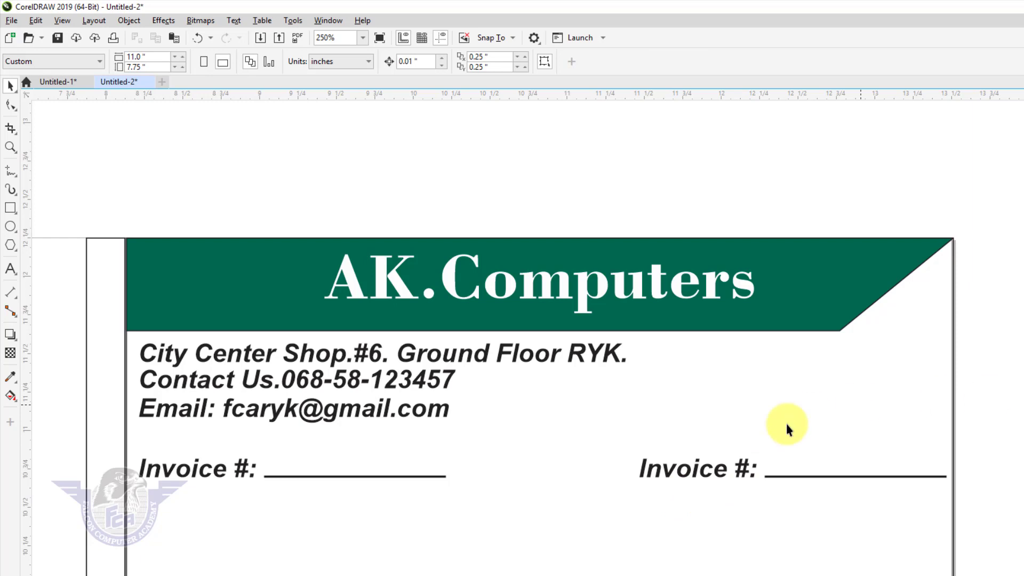
- Rename the right-hand copy to 'Date:' and move it next to its underline
double_click(702, 472)
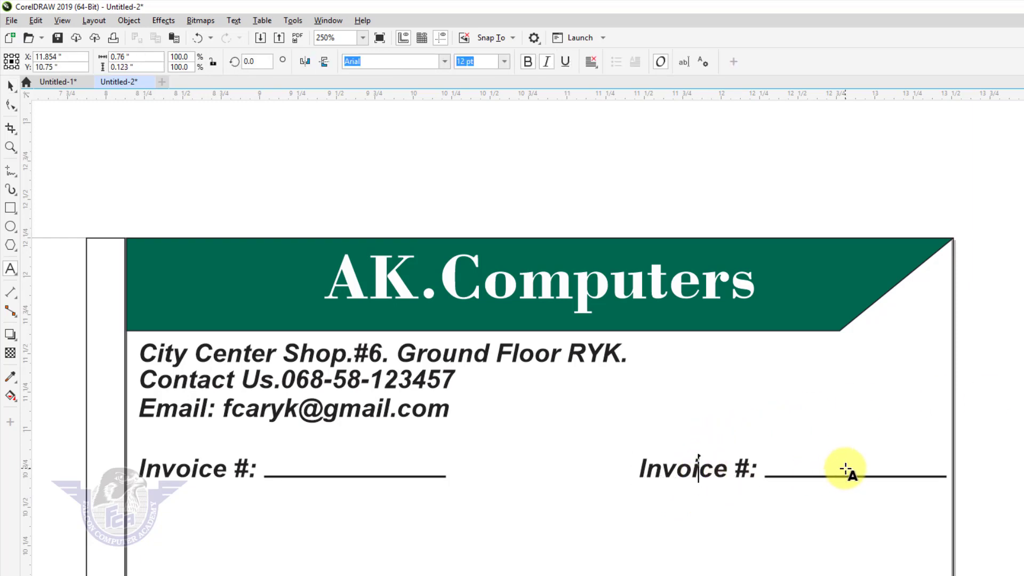
key(ctrl+a)
text(Date:)
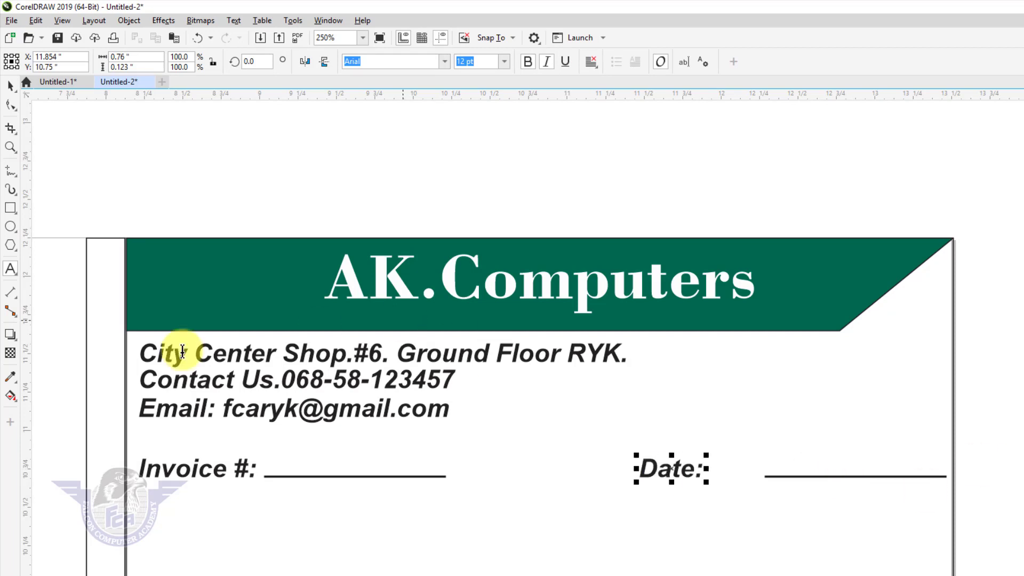
click(10, 85)
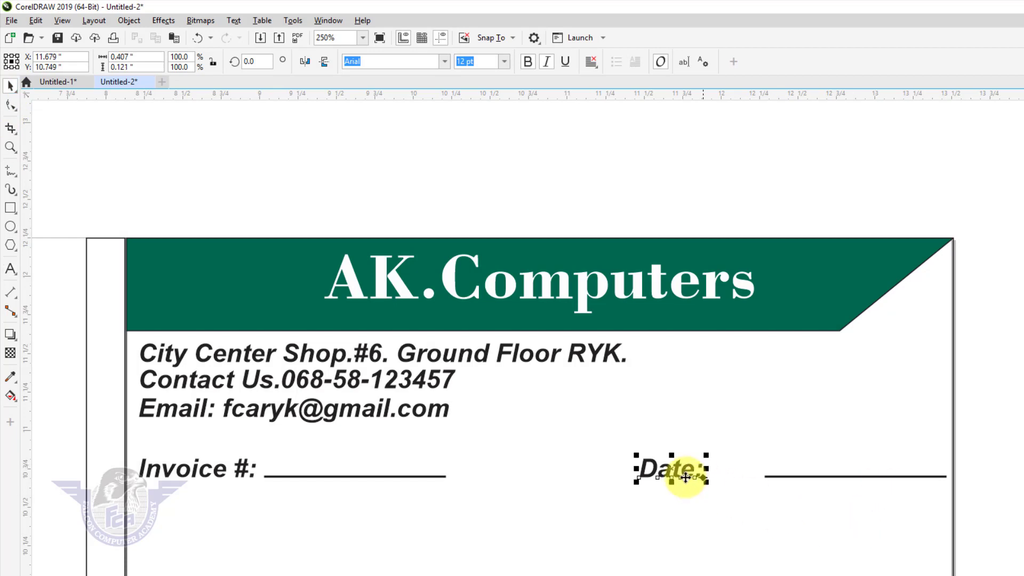
drag(670, 470, 728, 475)
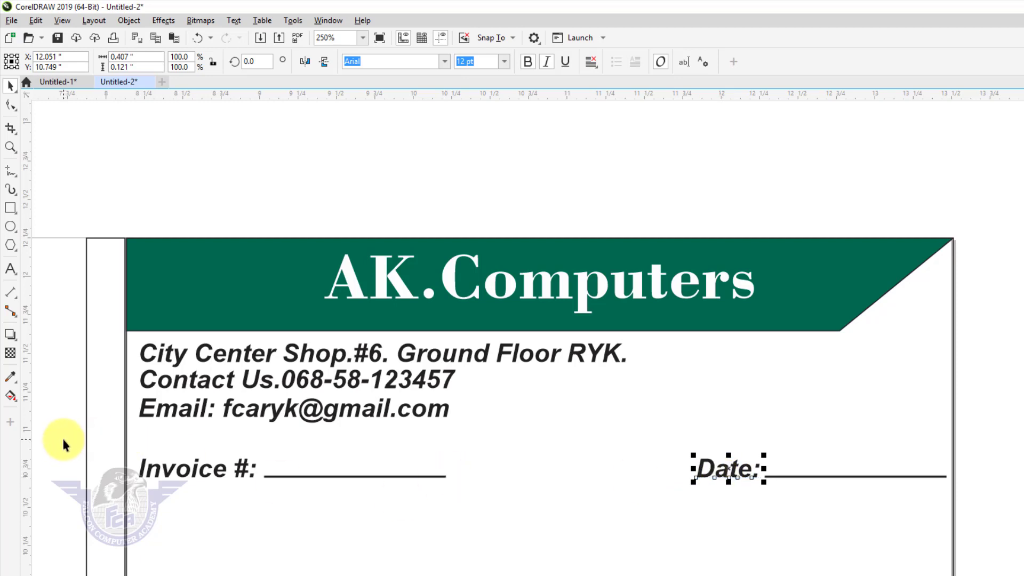
- Copy the Invoice #: row below itself and relabel it 'Address:'
drag(63, 440, 216, 481)
drag(490, 500, 489, 500)
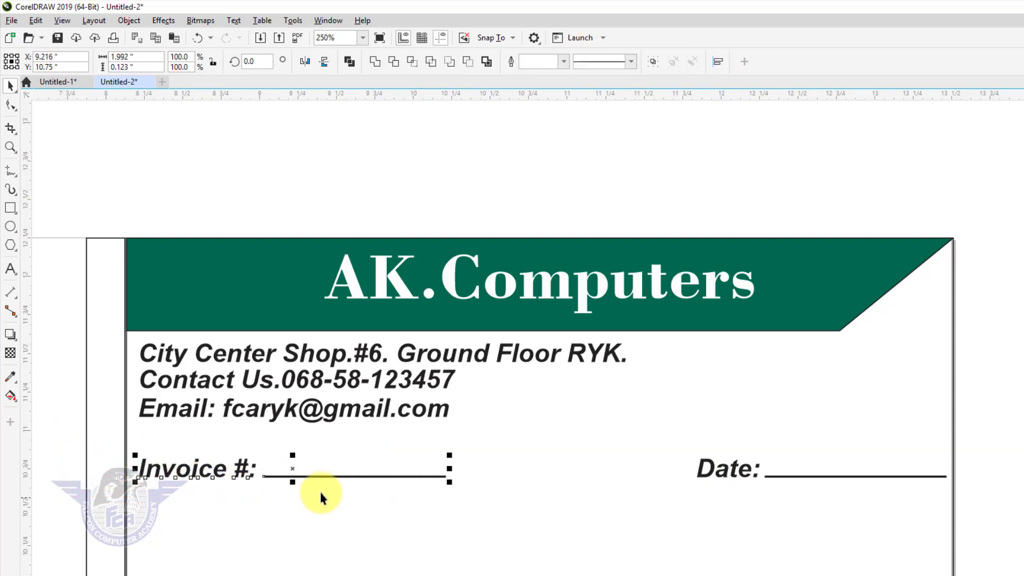
drag(293, 470, 296, 519)
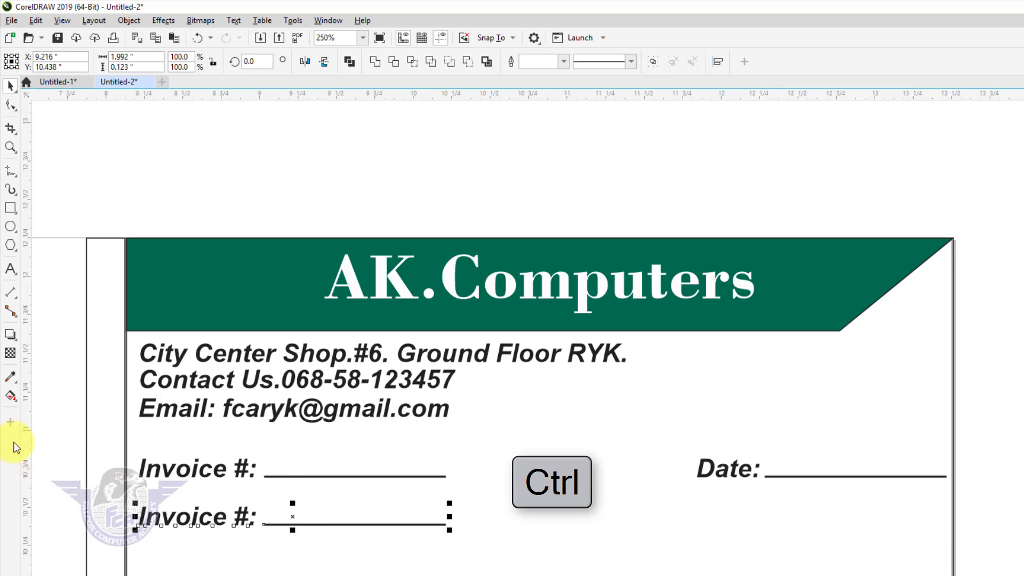
click(65, 435)
double_click(202, 518)
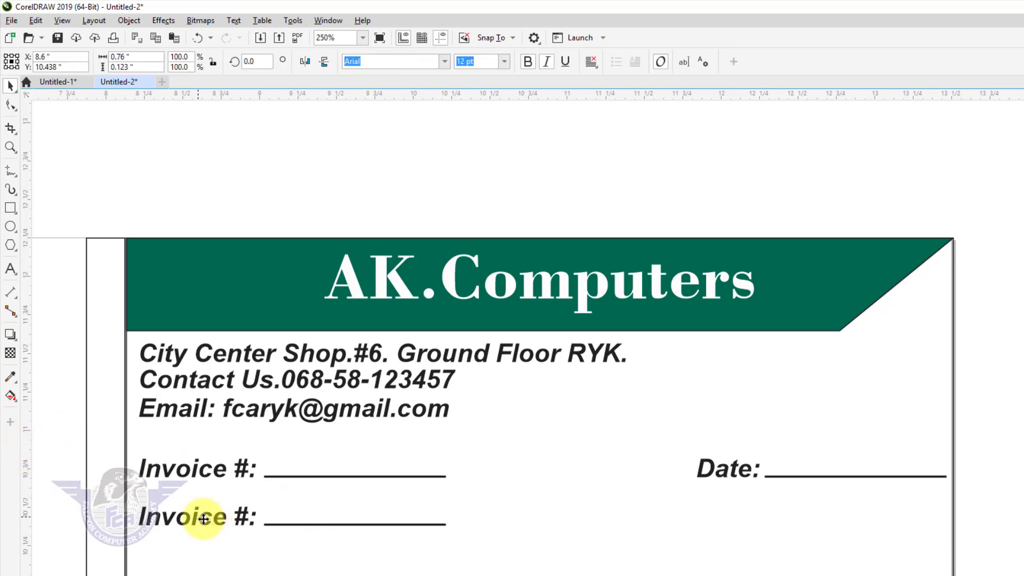
key(ctrl+a)
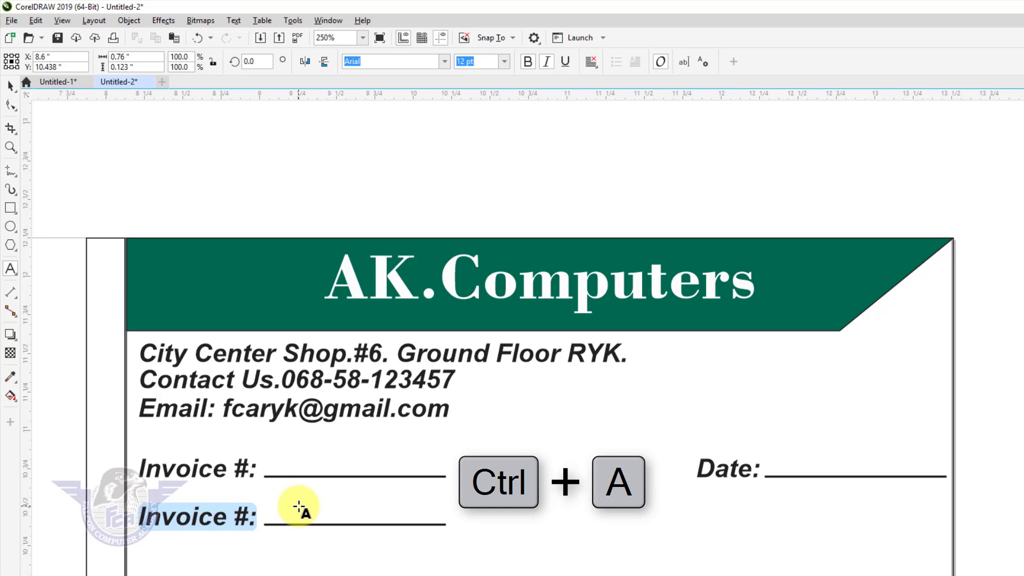
text(Address)
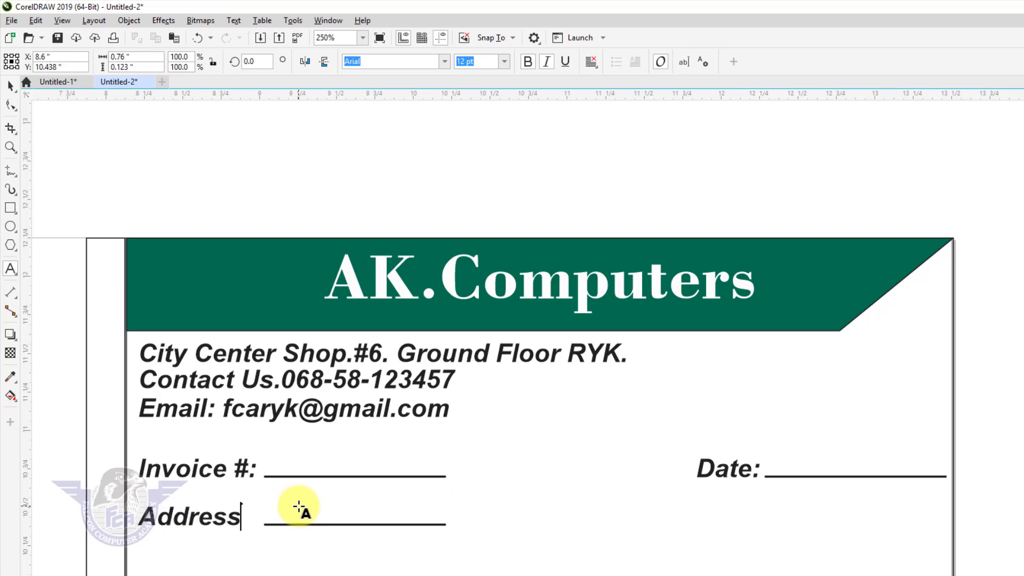
text(:)
key(Escape)
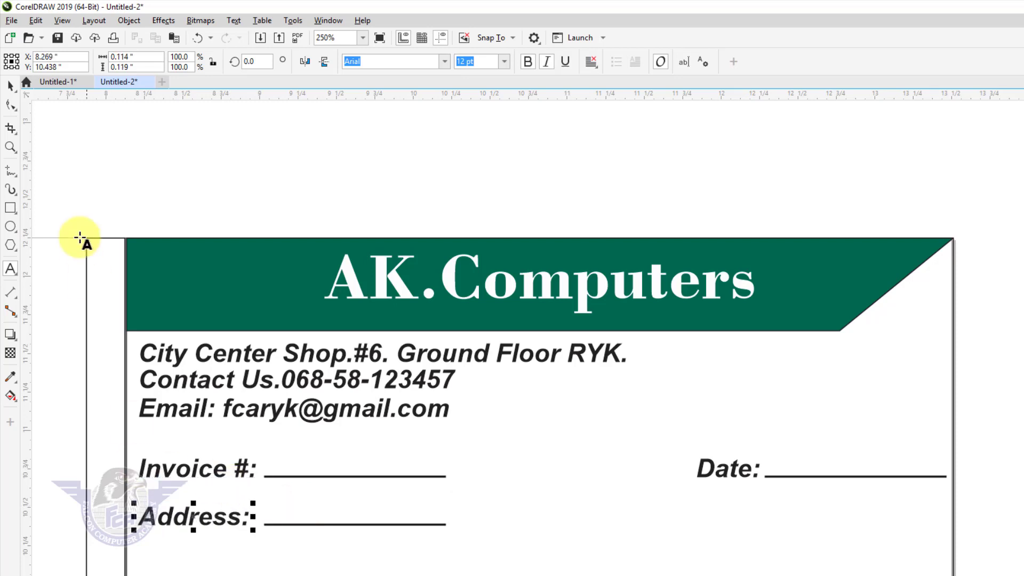
click(11, 88)
- Extend the Address underline to the right edge and add a full-width copy below it
click(444, 524)
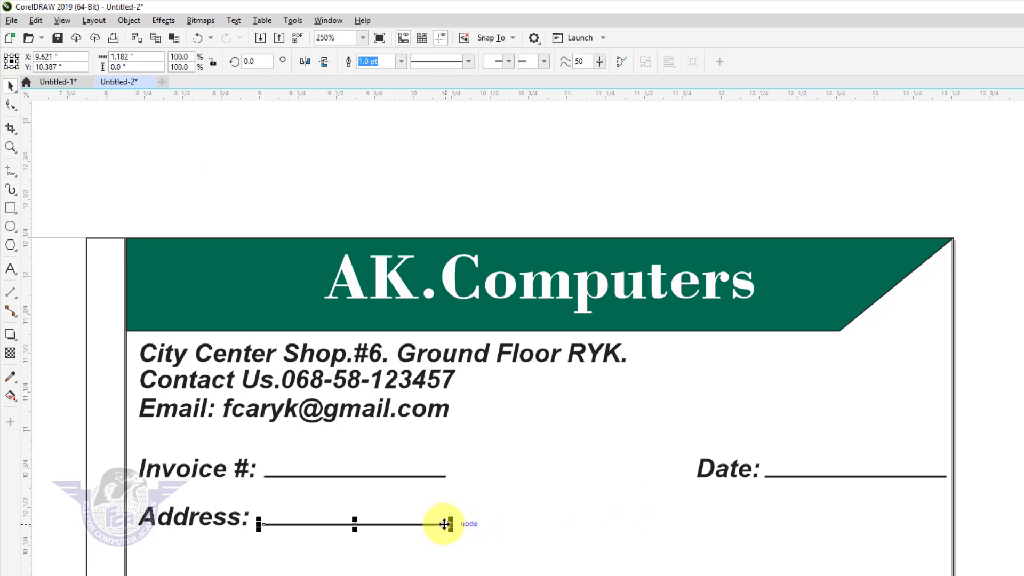
drag(449, 523, 952, 541)
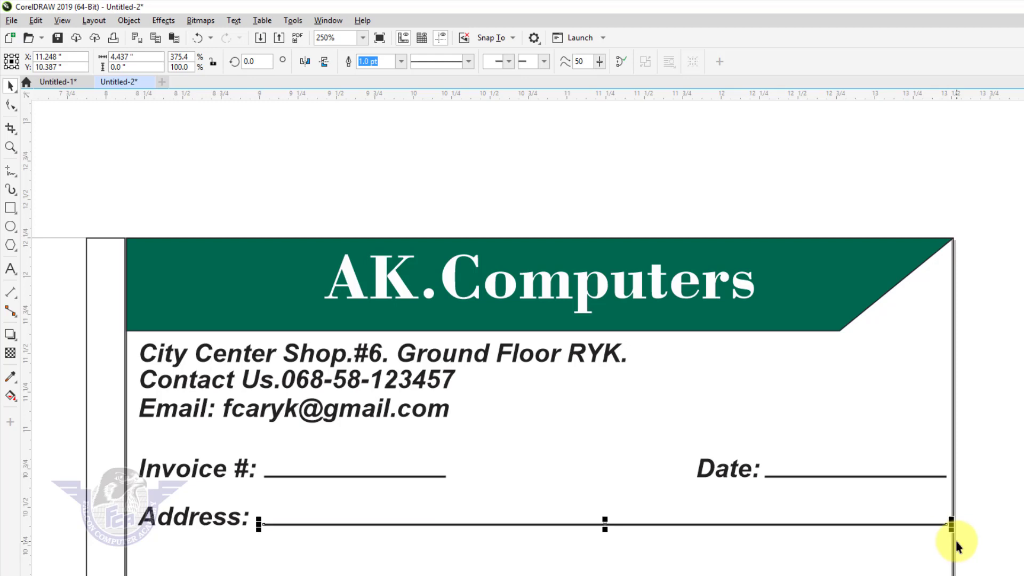
scroll(490, 338, down, 2)
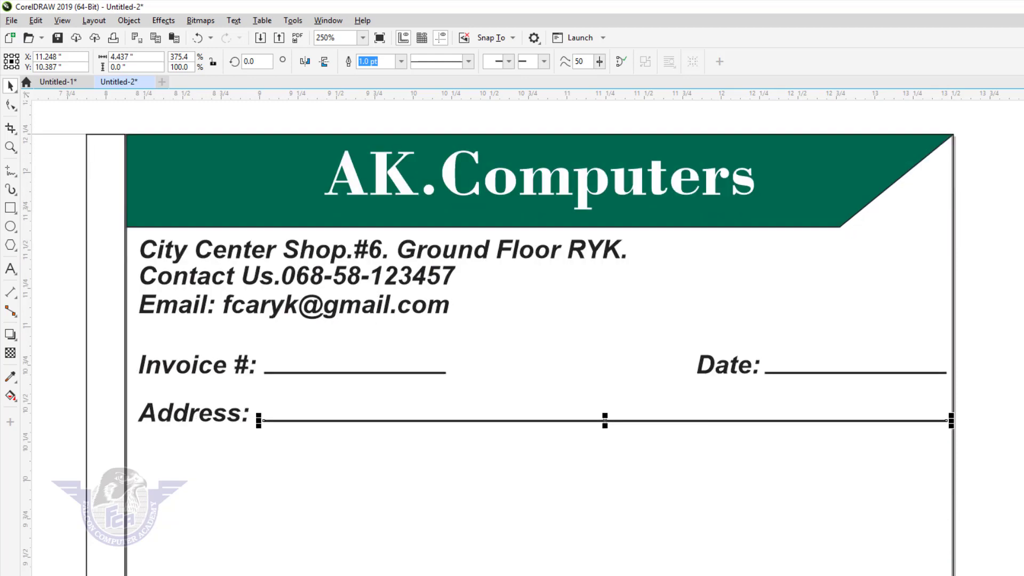
drag(607, 420, 613, 466)
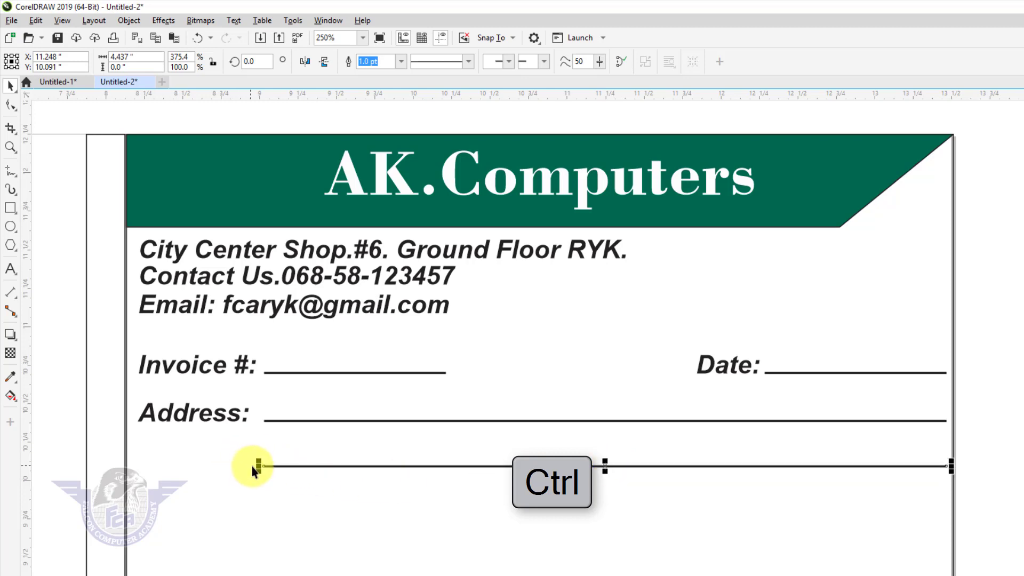
drag(260, 466, 128, 488)
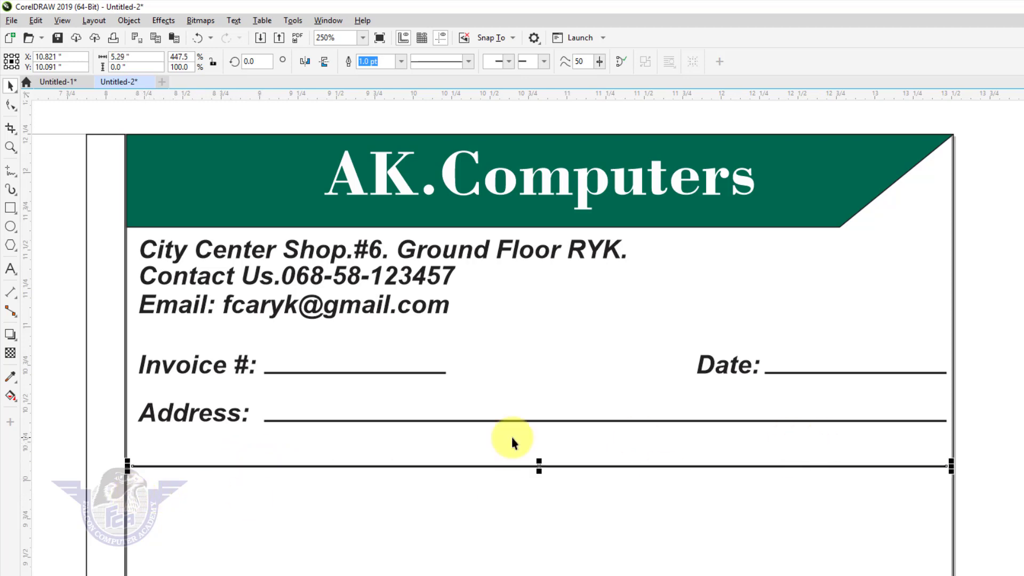
- Duplicate the Address row further down and relabel it 'To:'
drag(57, 386, 956, 437)
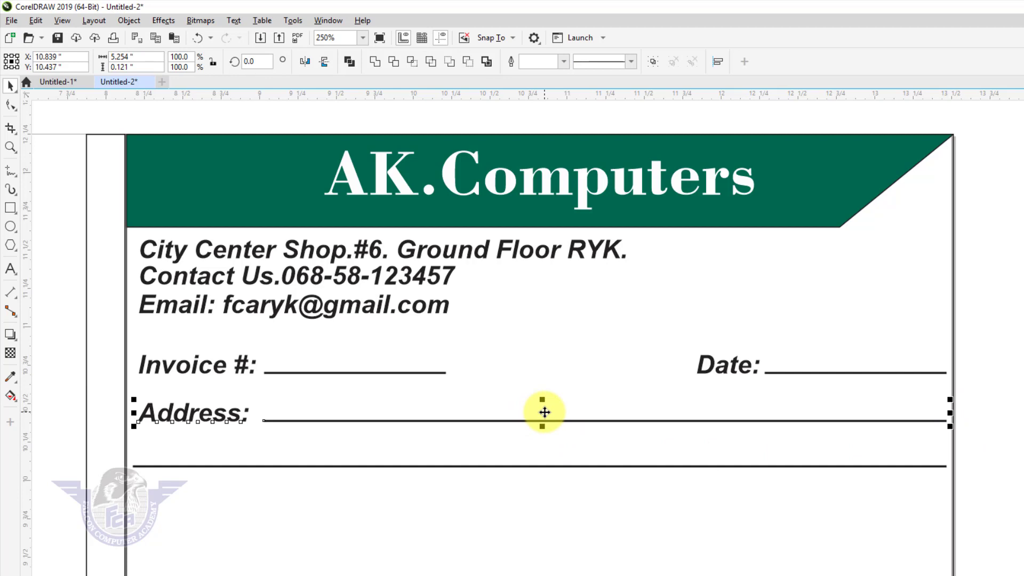
drag(544, 412, 548, 506)
right_click(549, 507)
click(56, 418)
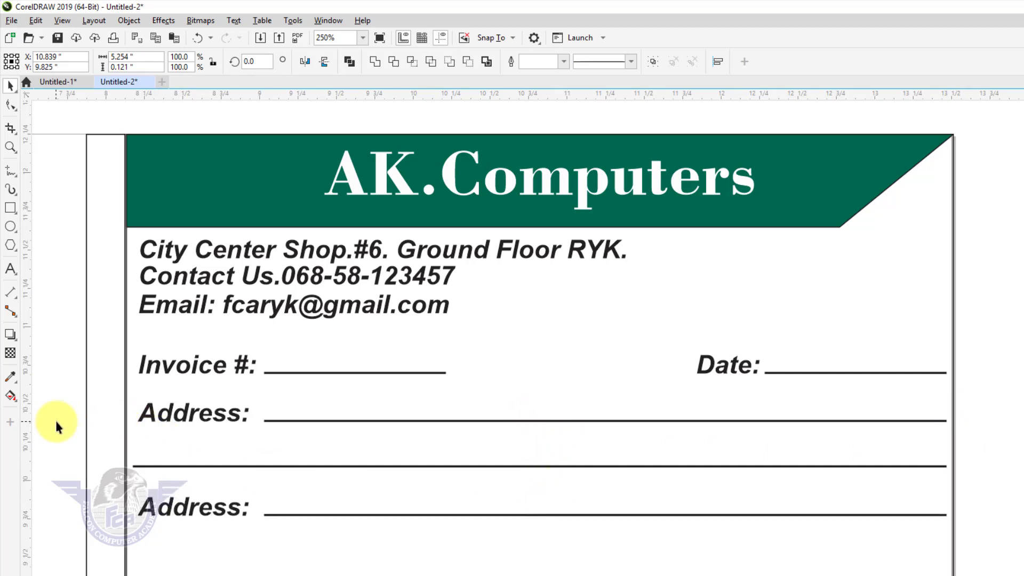
double_click(187, 513)
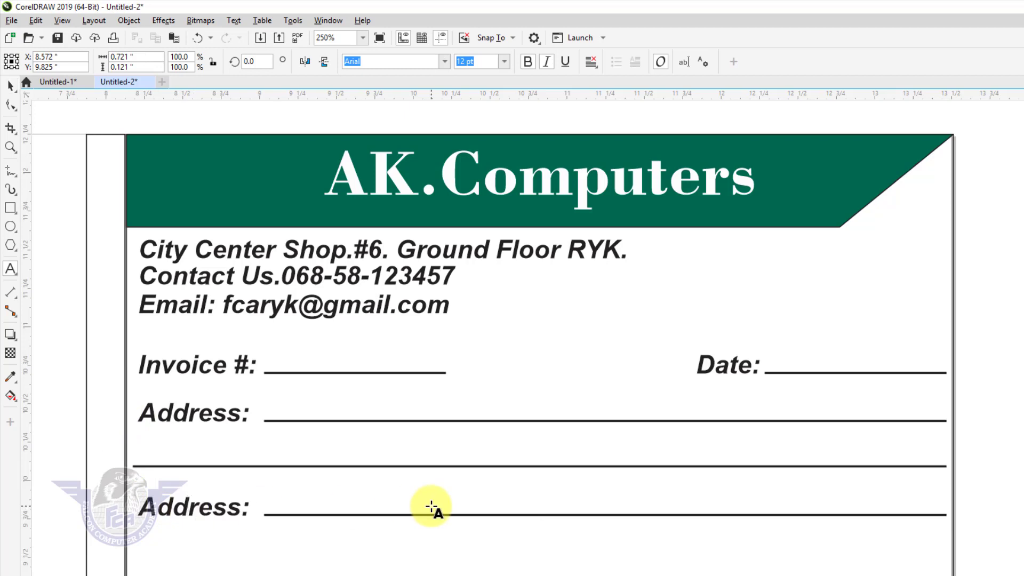
key(ctrl+a)
text(To)
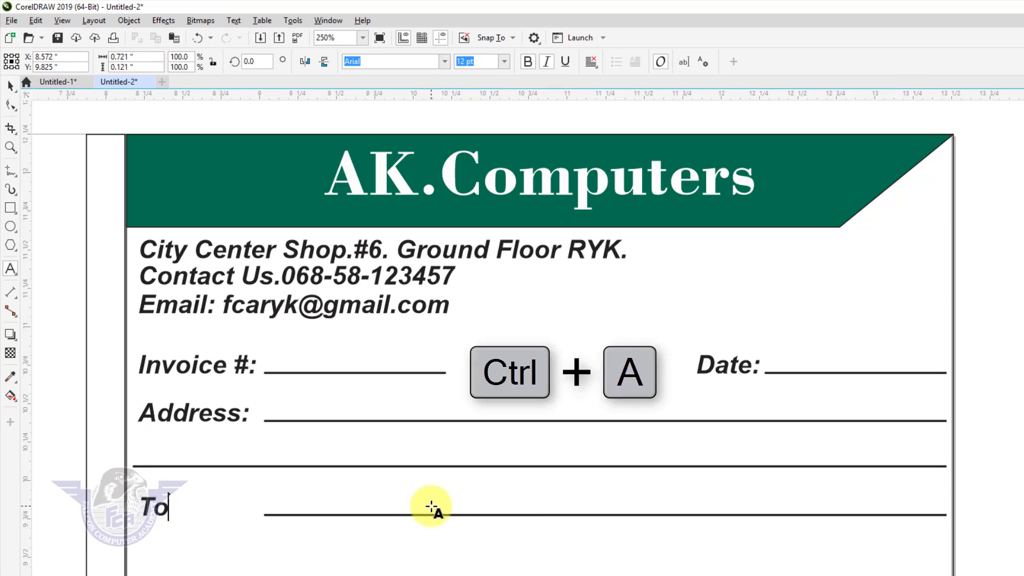
text(:)
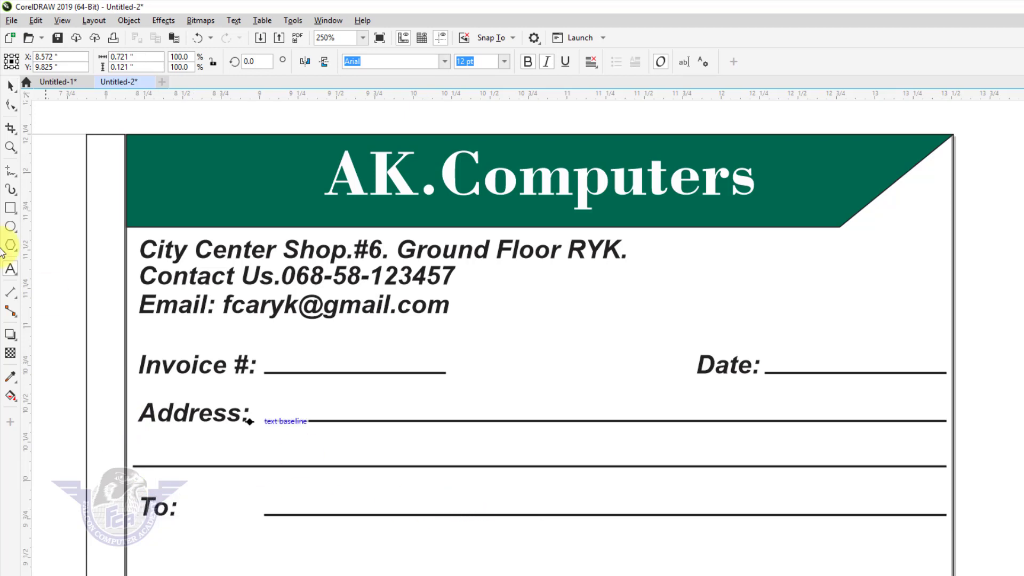
click(12, 84)
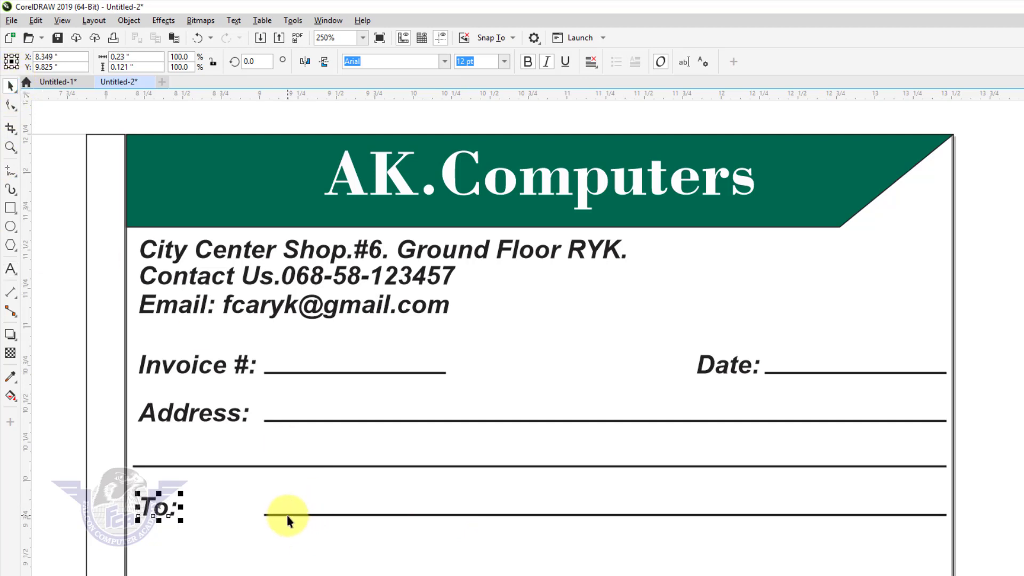
- Lengthen the To: underline leftward to meet the label and fit the page in view
click(261, 515)
drag(261, 514, 176, 515)
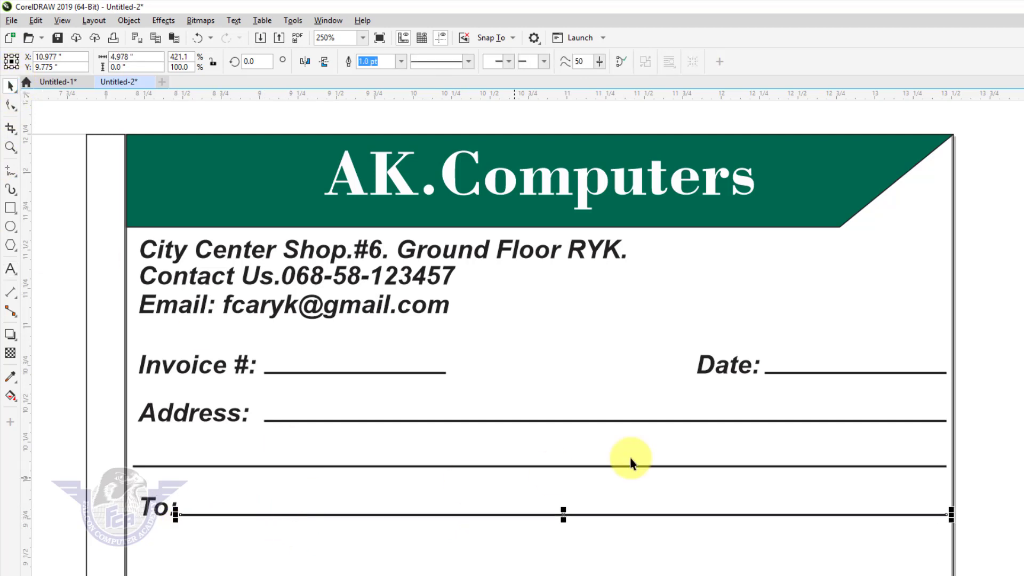
click(992, 371)
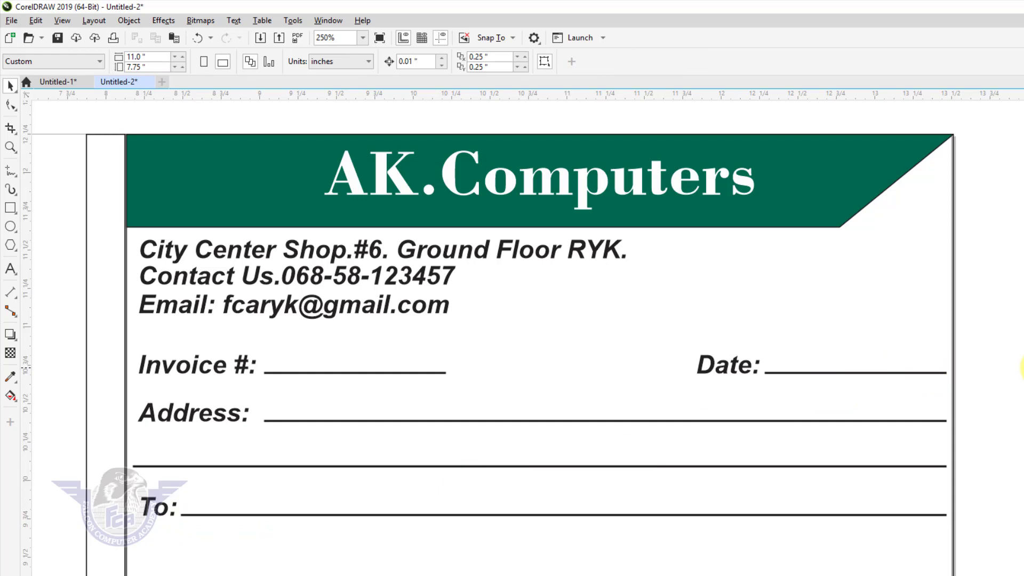
key(F4)
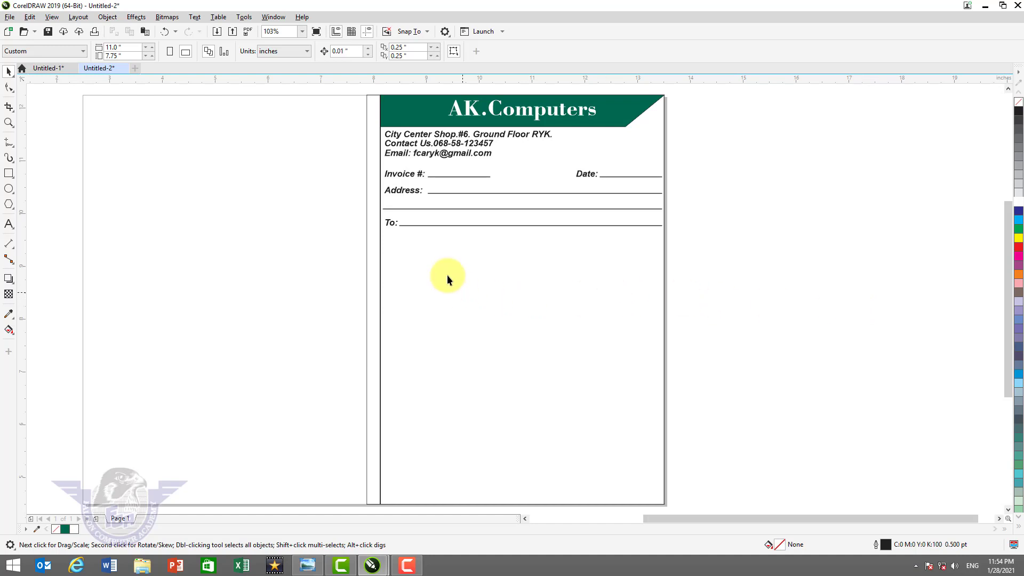
- Squash the tall rectangle into a thin header row box beneath the To: line
click(417, 290)
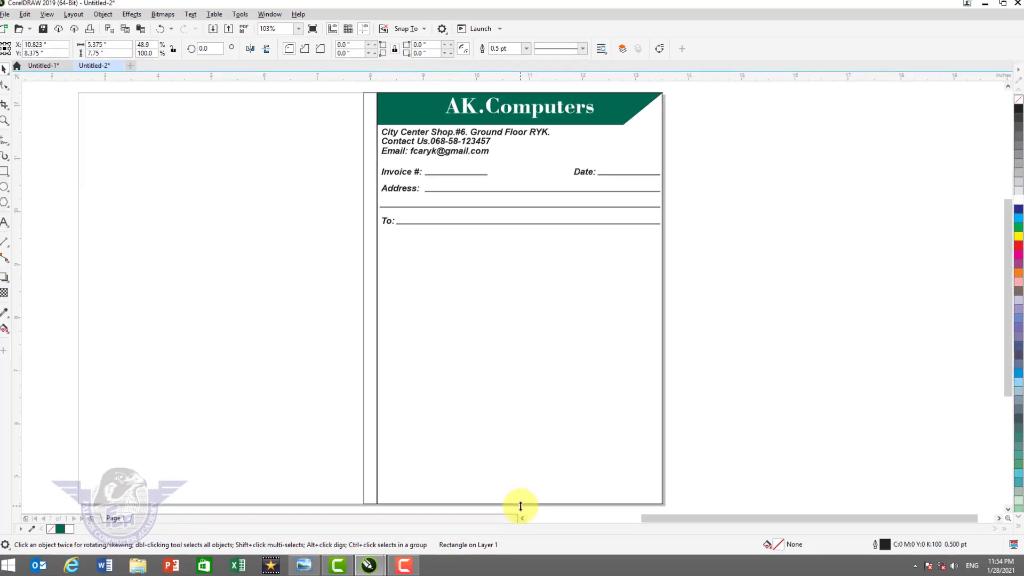
drag(521, 506, 529, 312)
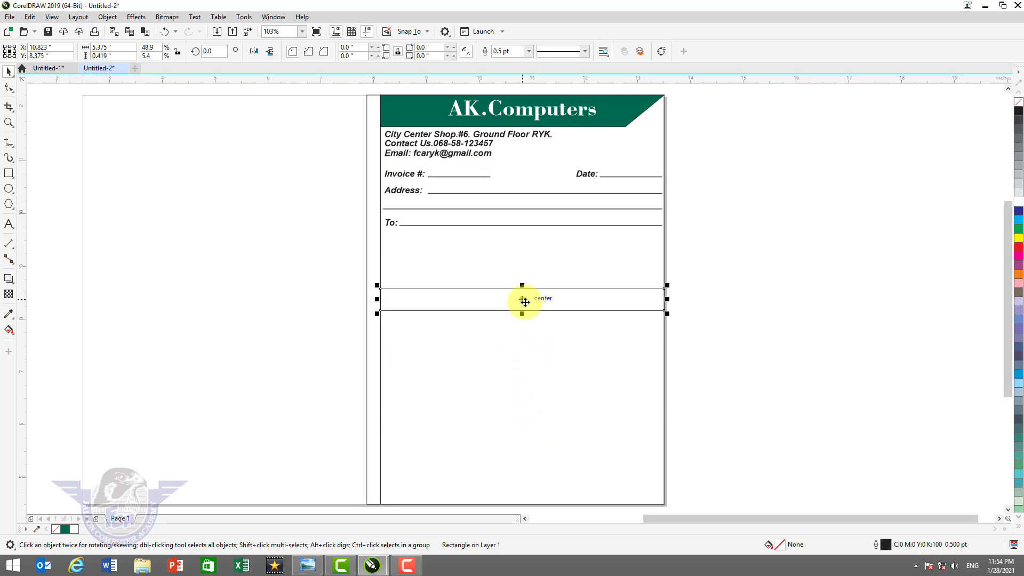
drag(523, 299, 522, 243)
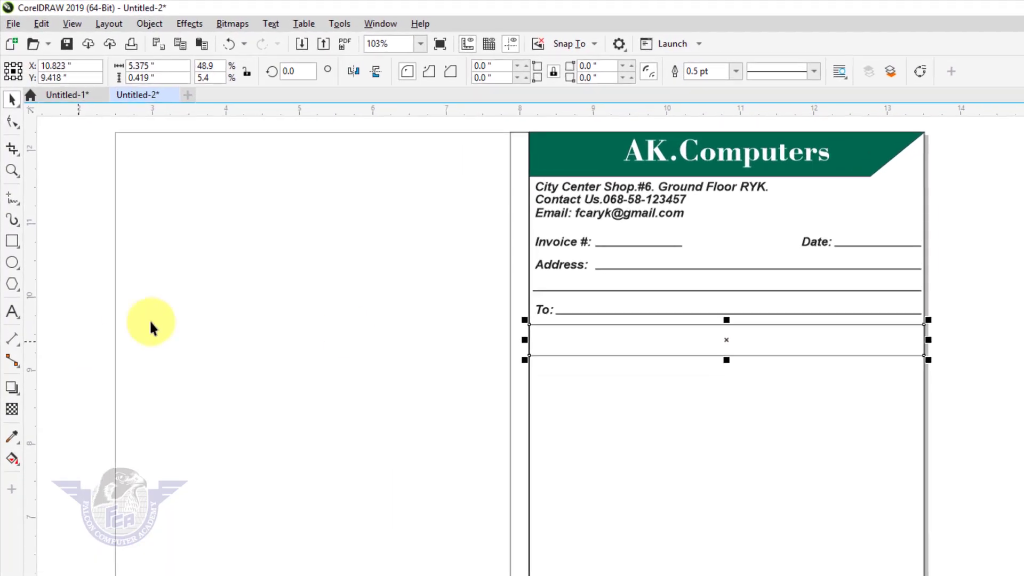
drag(523, 318, 995, 439)
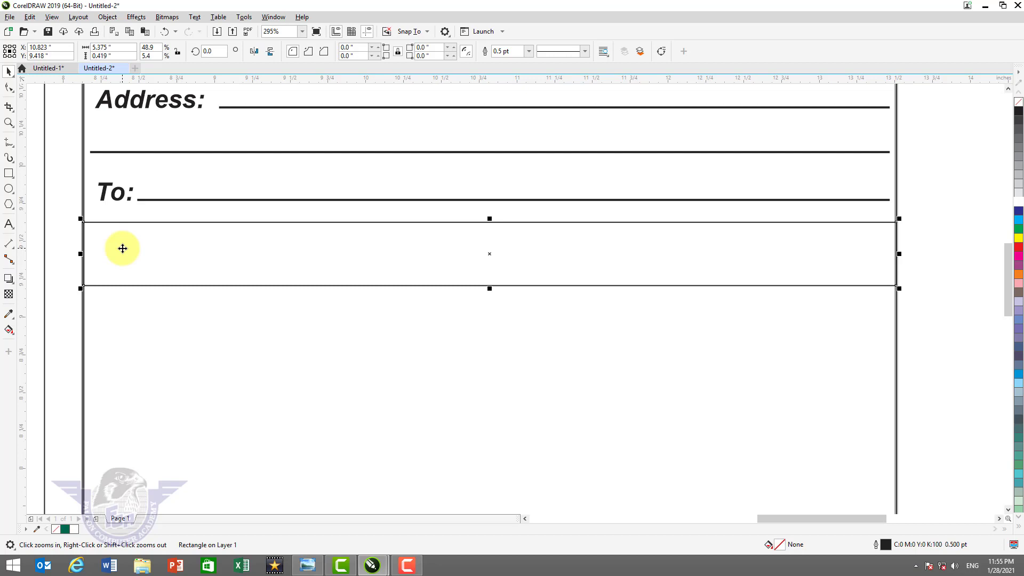
- Give the header row box a 1.0 pt outline
key(F12)
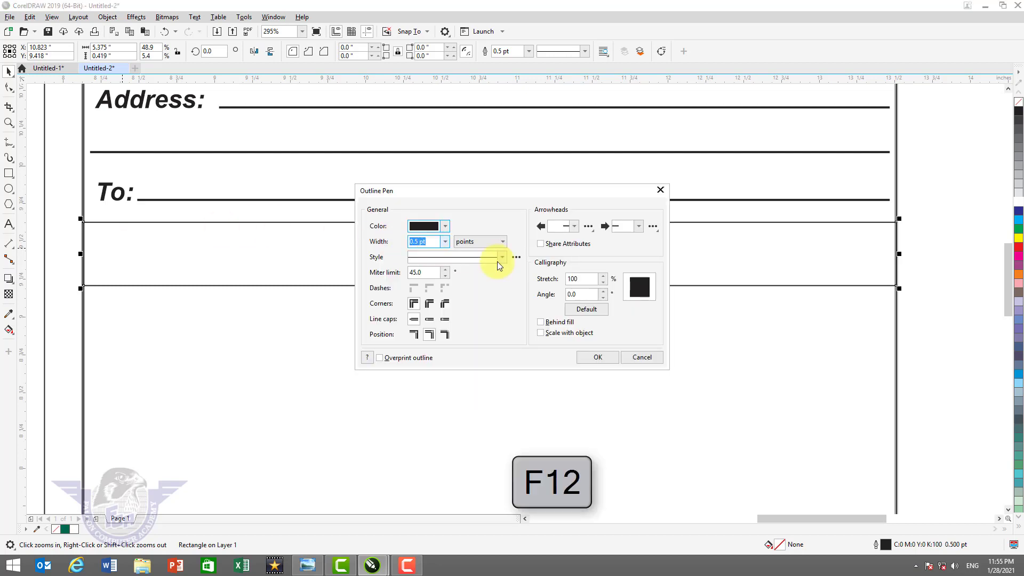
click(445, 242)
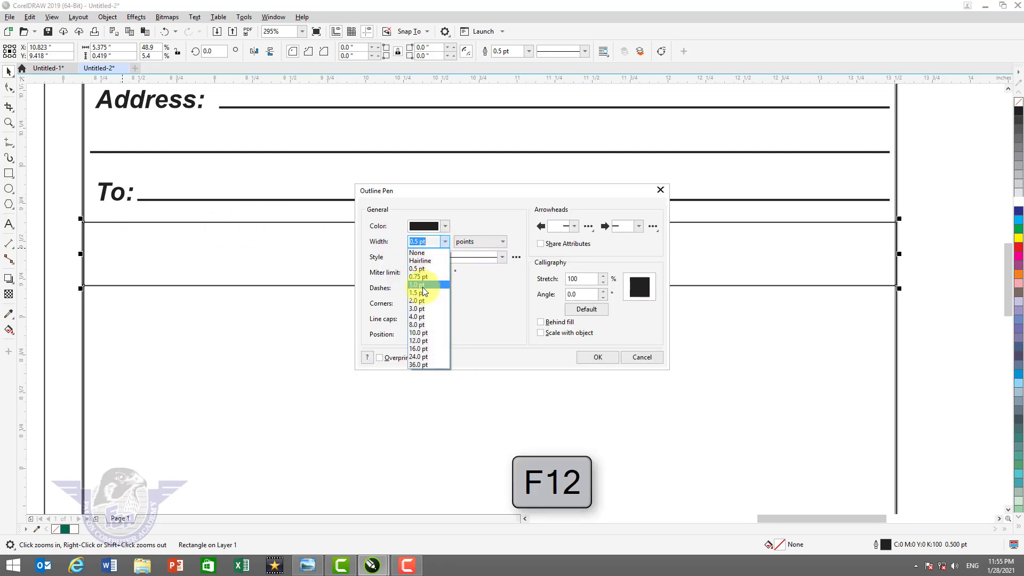
click(422, 285)
click(600, 358)
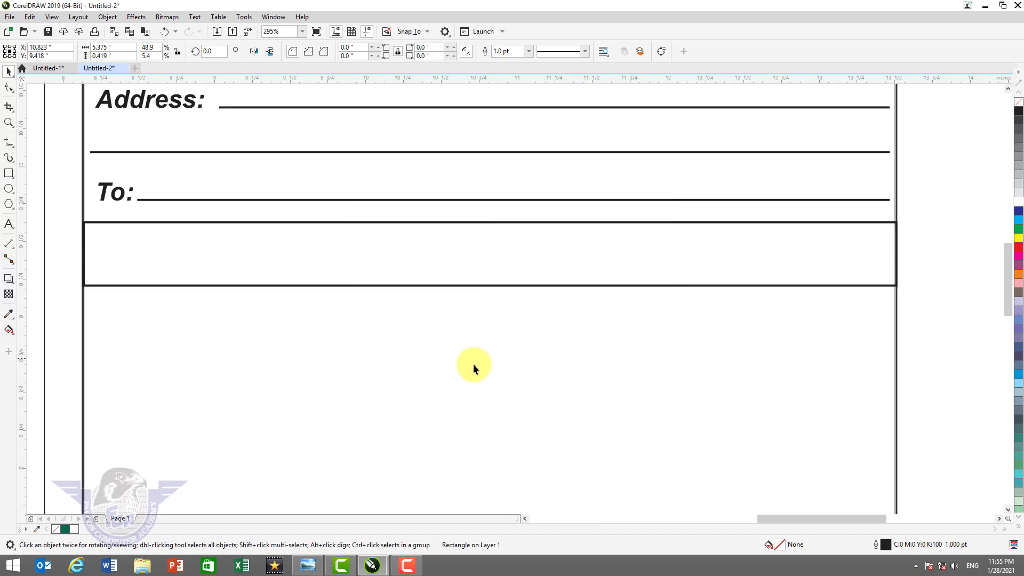
scroll(263, 366, down, 2)
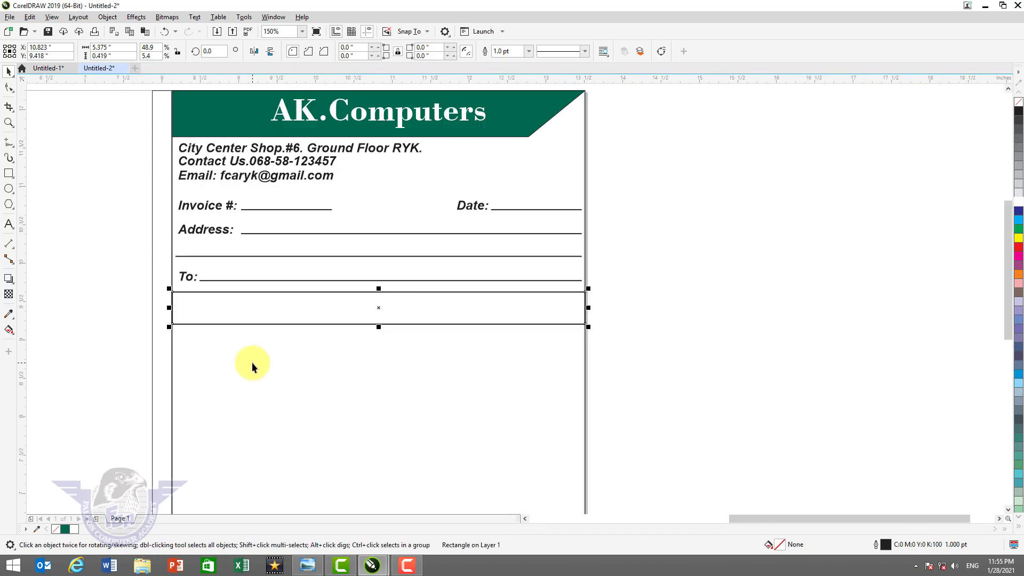
key(F3)
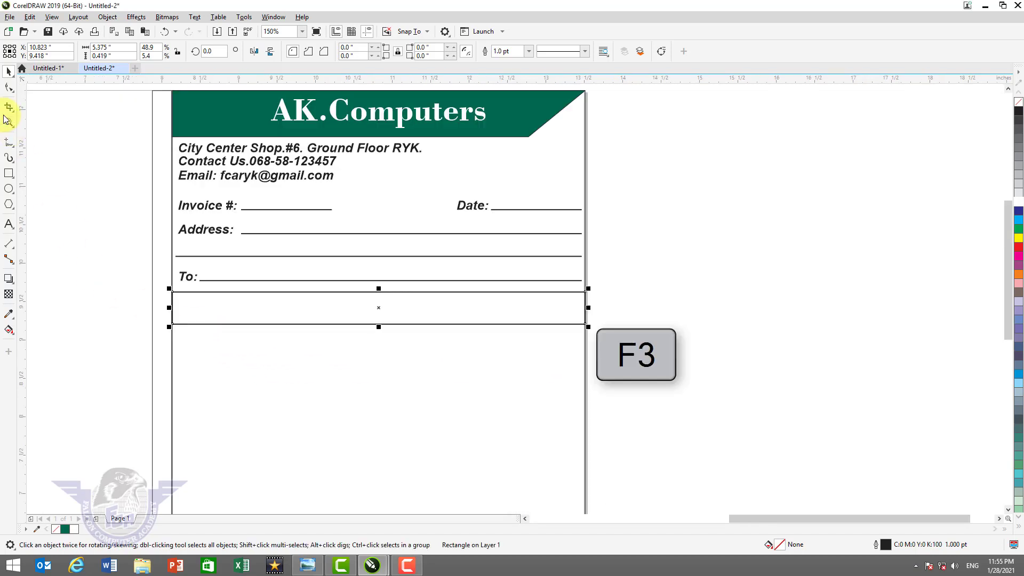
- Draw a vertical table line below the header and set its outline to 1.0 pt
click(10, 143)
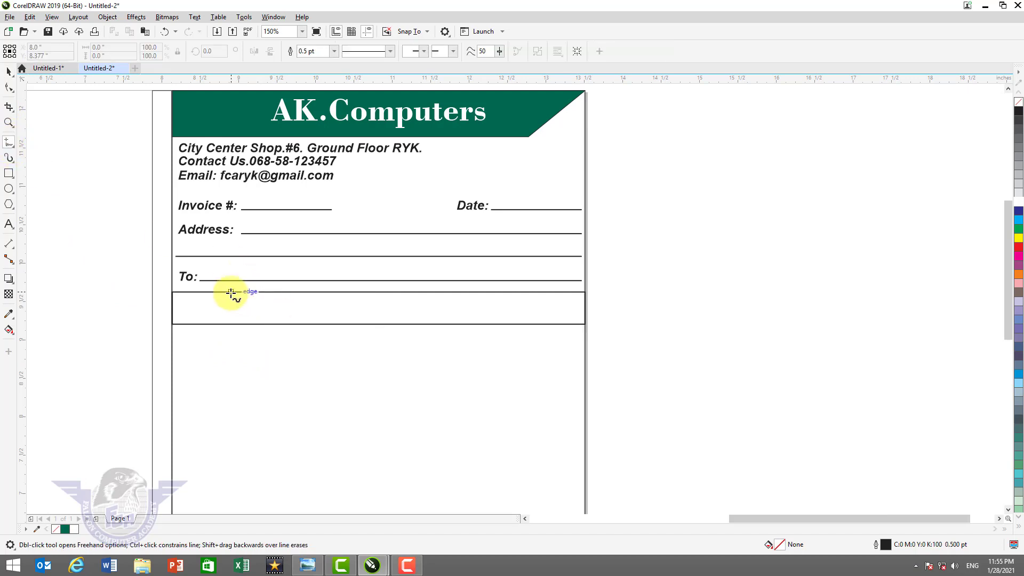
mouse_move(226, 291)
mouse_down()
mouse_move(240, 497)
mouse_move(236, 473)
mouse_move(237, 484)
mouse_up()
click(9, 71)
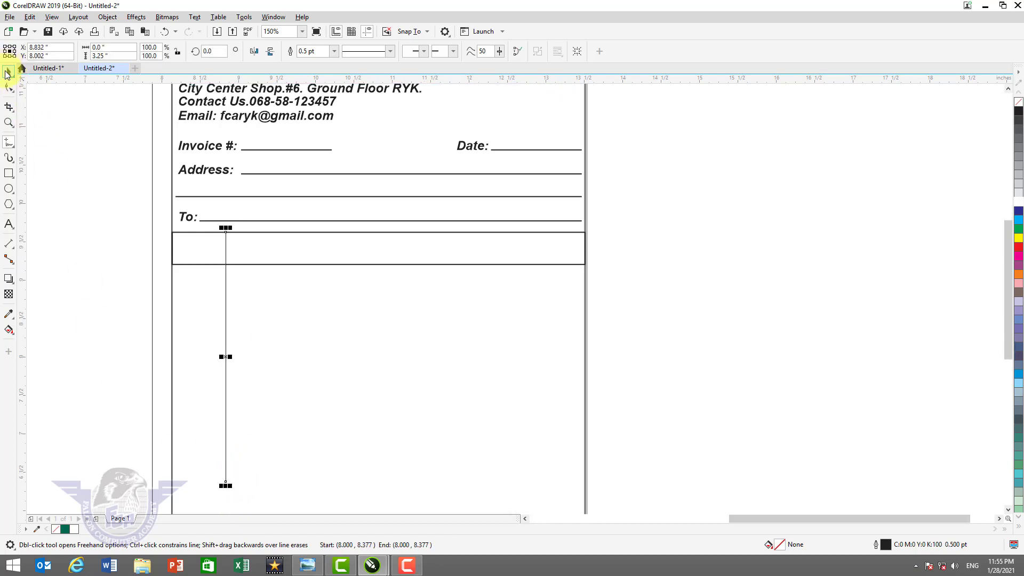
click(225, 358)
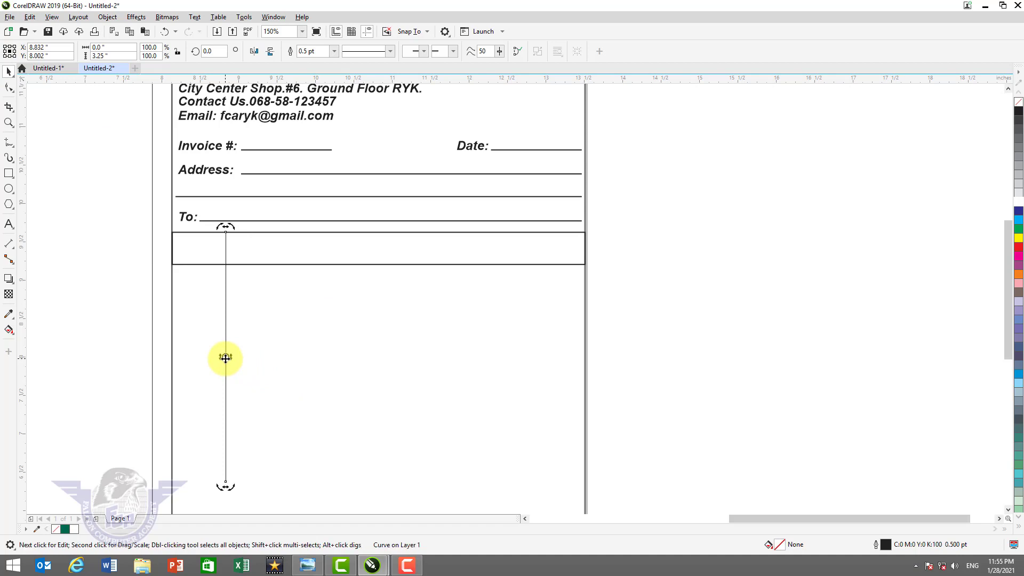
key(F12)
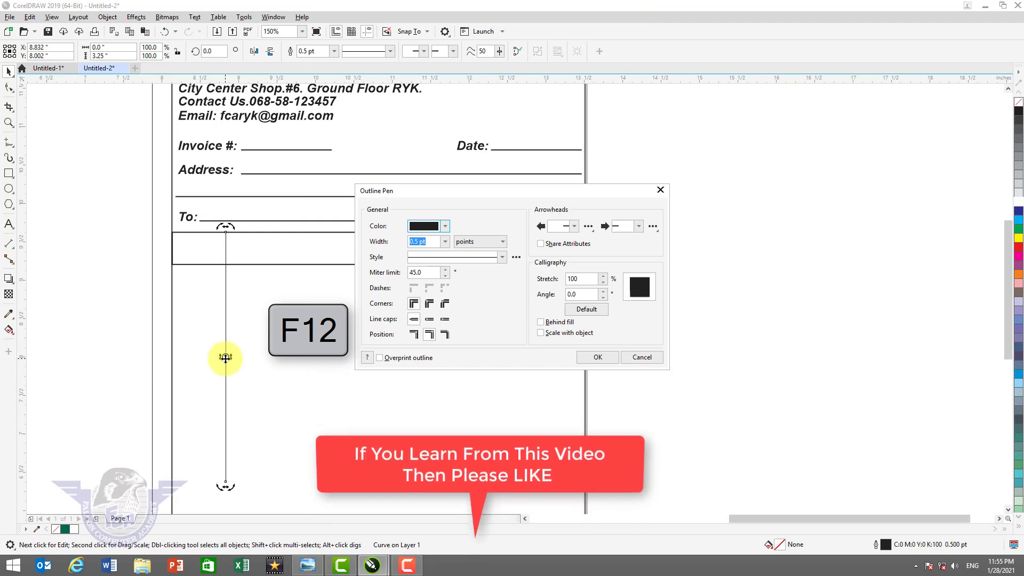
click(445, 242)
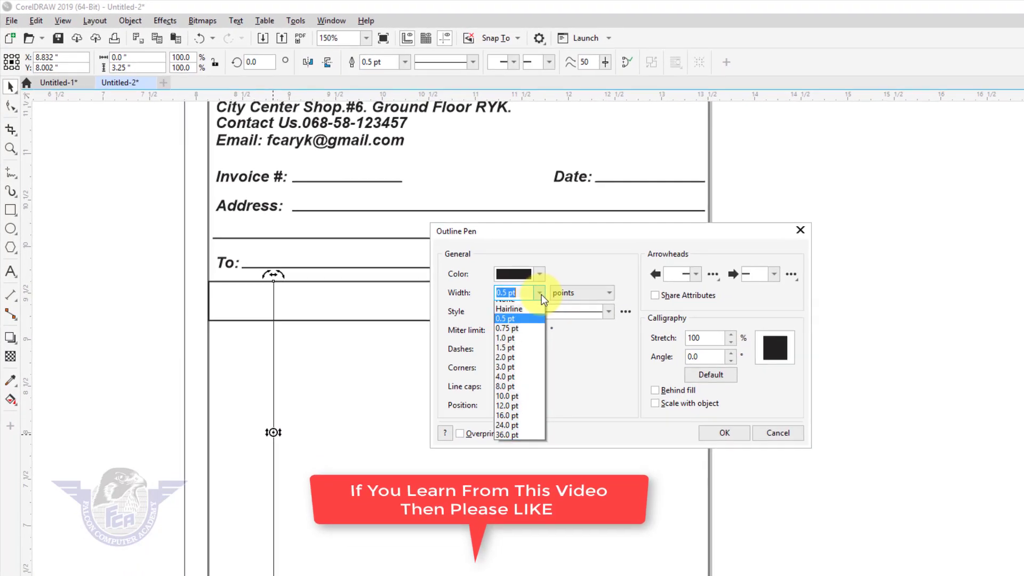
click(526, 349)
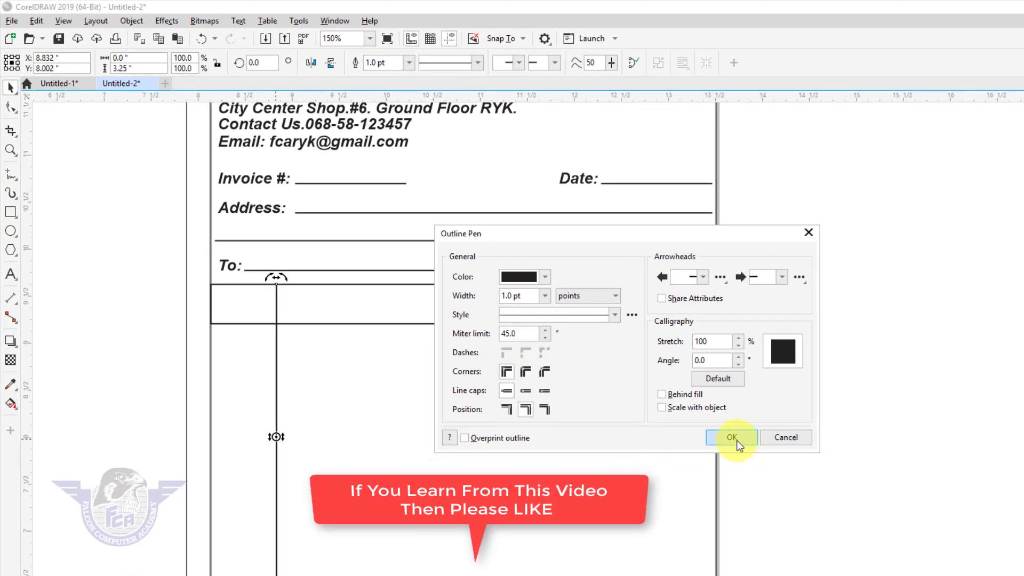
click(732, 437)
- Copy the vertical line rightward to create the other column dividers
click(276, 433)
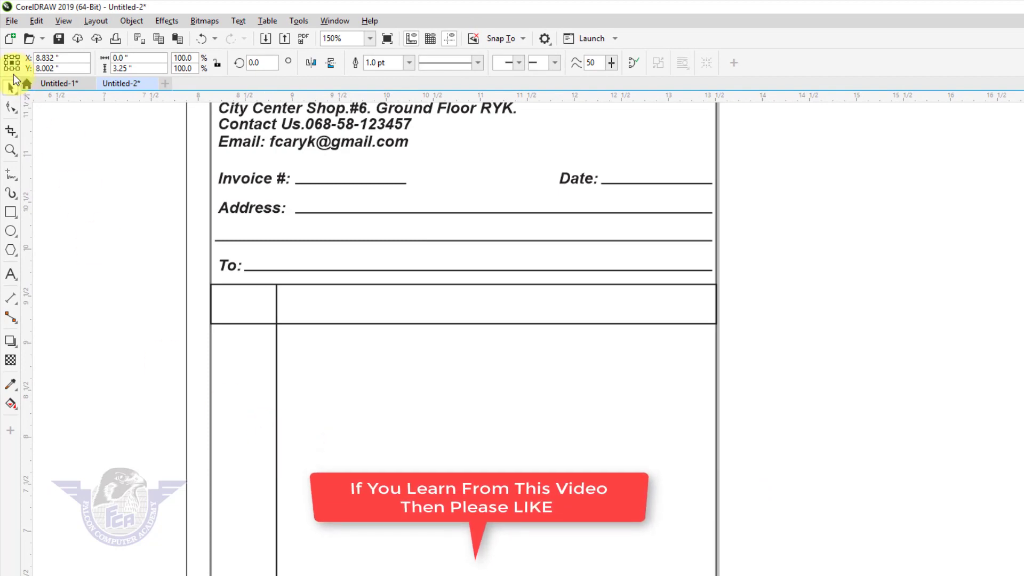
click(262, 375)
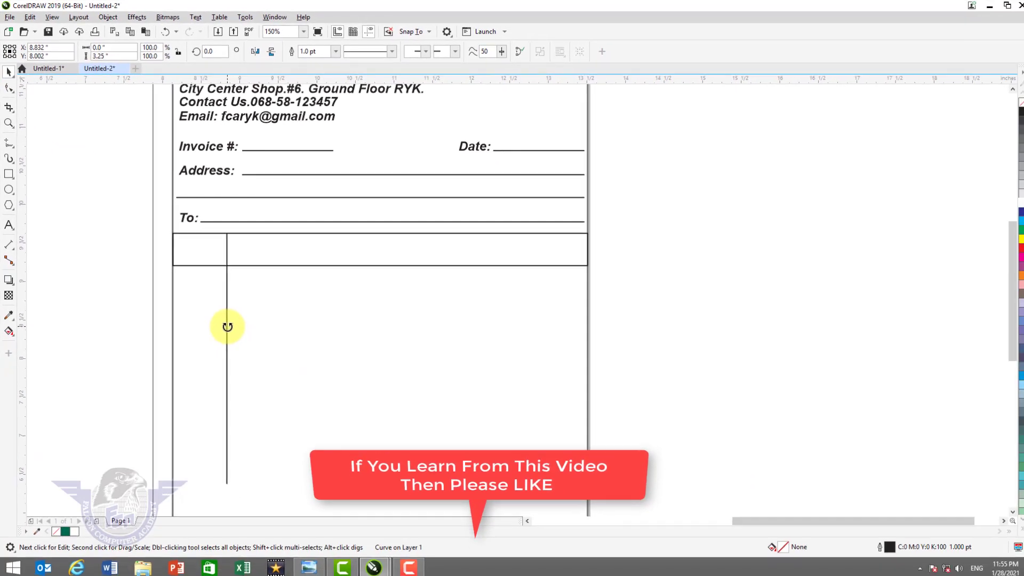
drag(260, 374, 433, 377)
drag(376, 326, 429, 329)
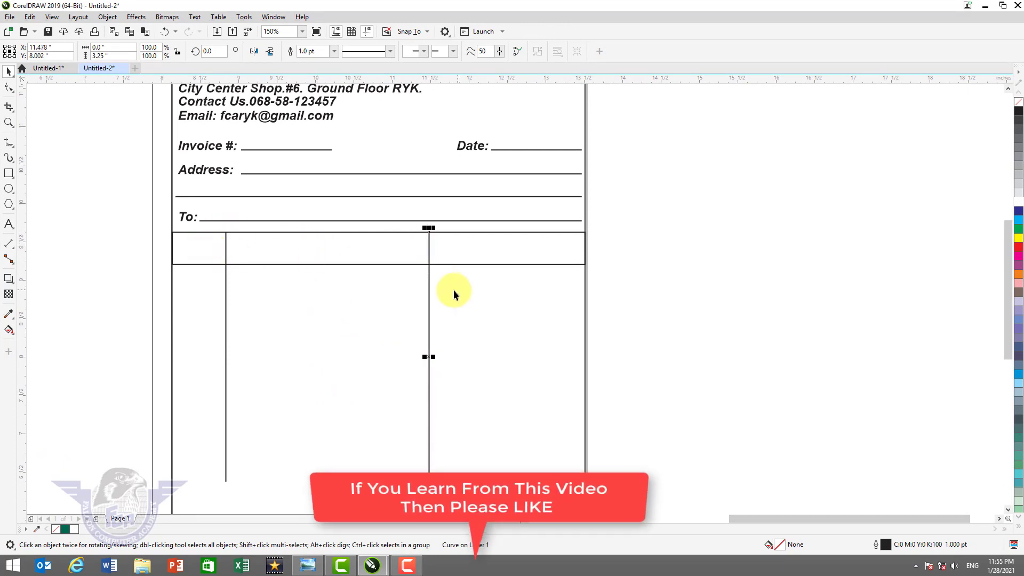
drag(427, 297, 528, 311)
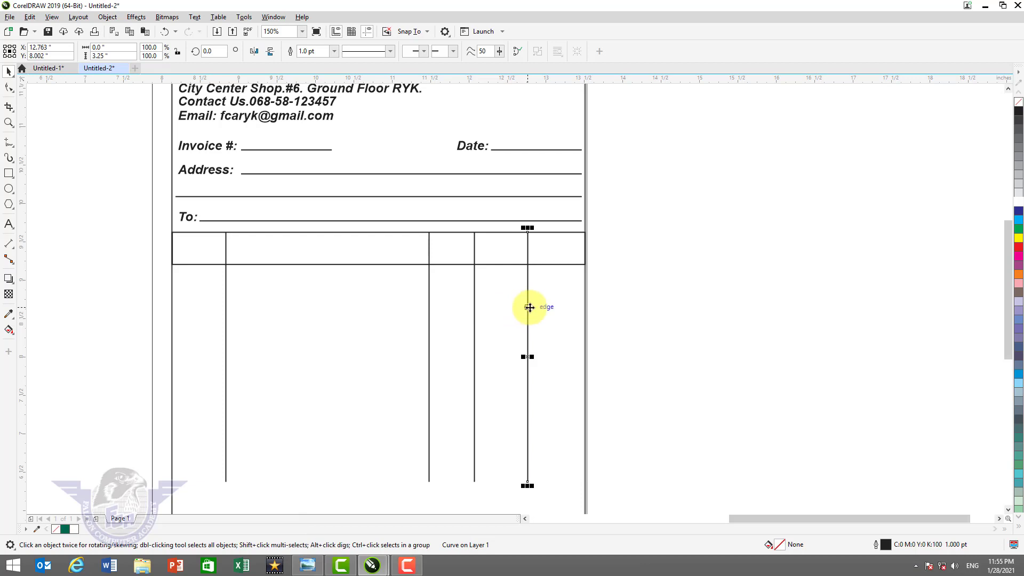
click(731, 333)
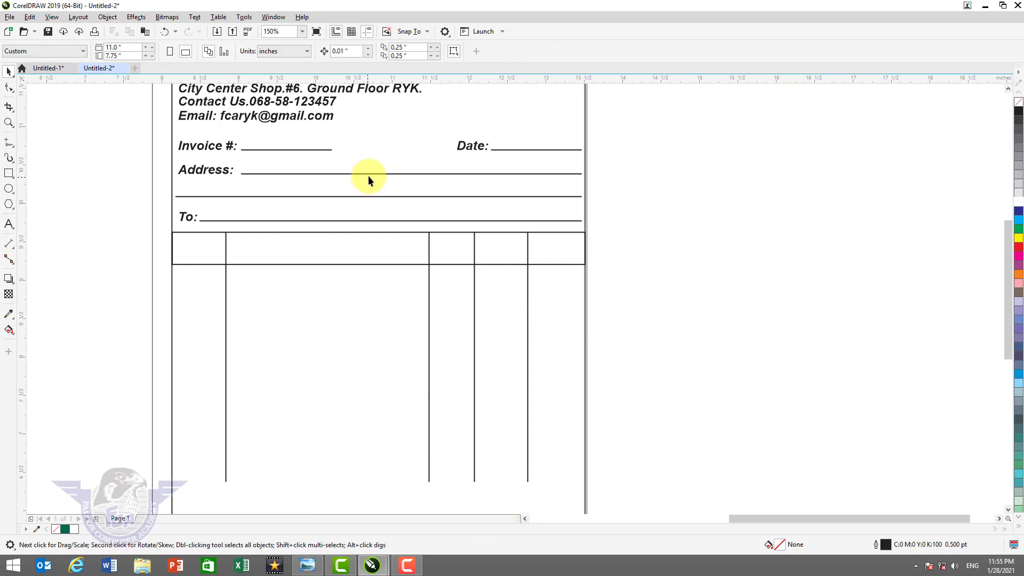
- Pull a copy of the Address line straight down to close the table's bottom
drag(367, 175, 366, 482)
key(ctrl)
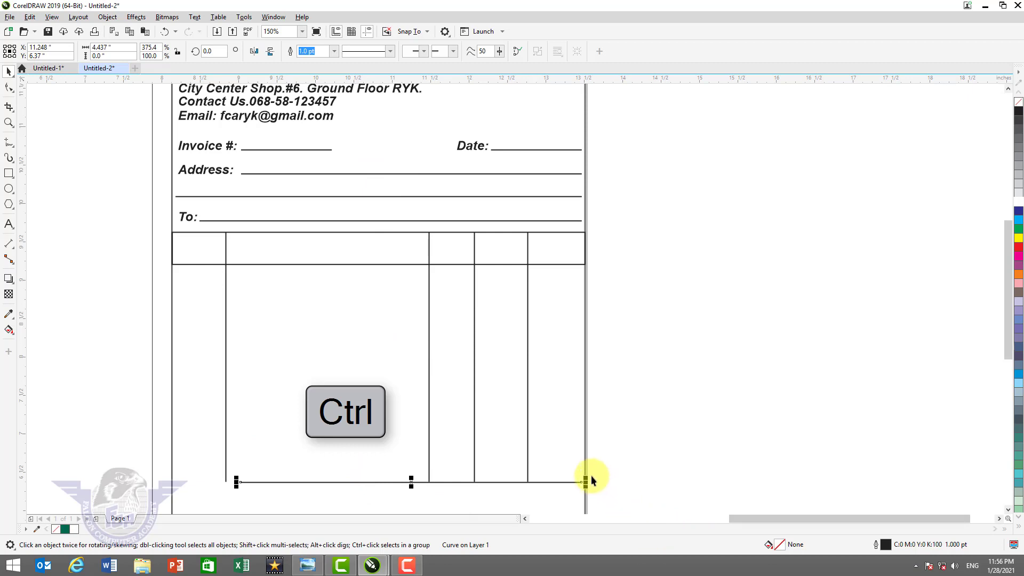
key(z)
drag(494, 452, 605, 489)
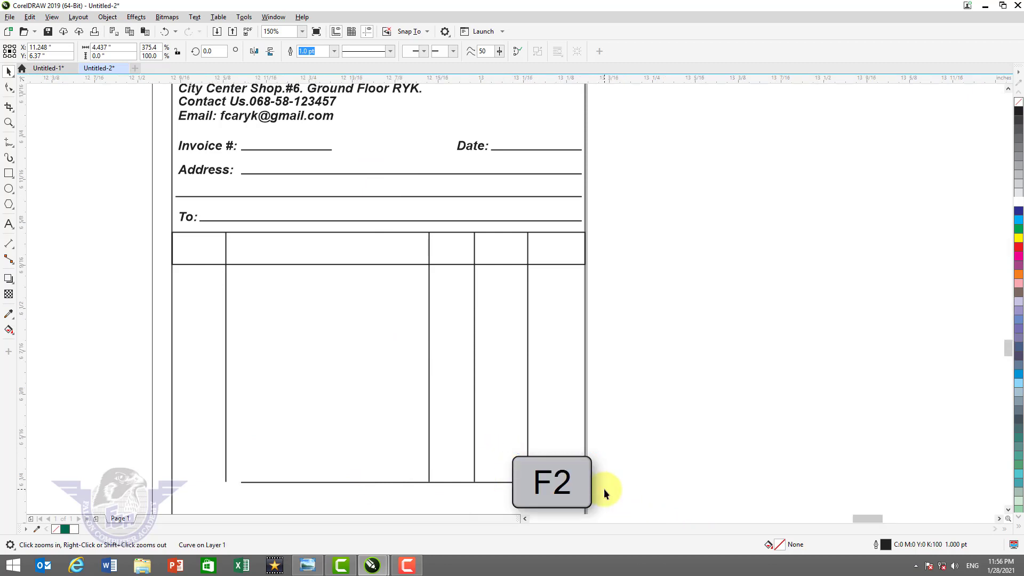
- Stretch the table's bottom line so both ends reach the table edges
drag(803, 397, 832, 407)
key(F4)
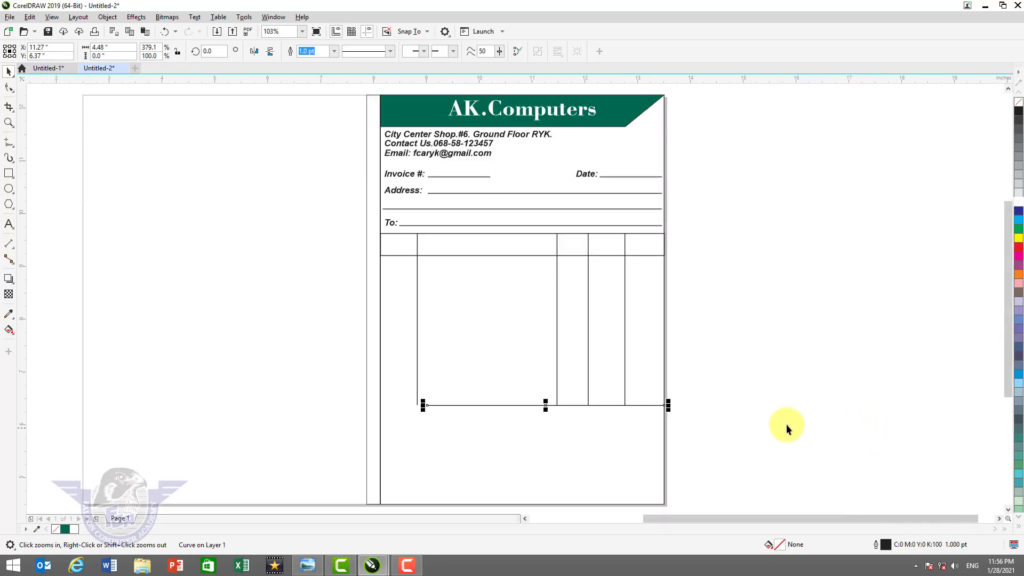
key(F2)
drag(338, 371, 469, 427)
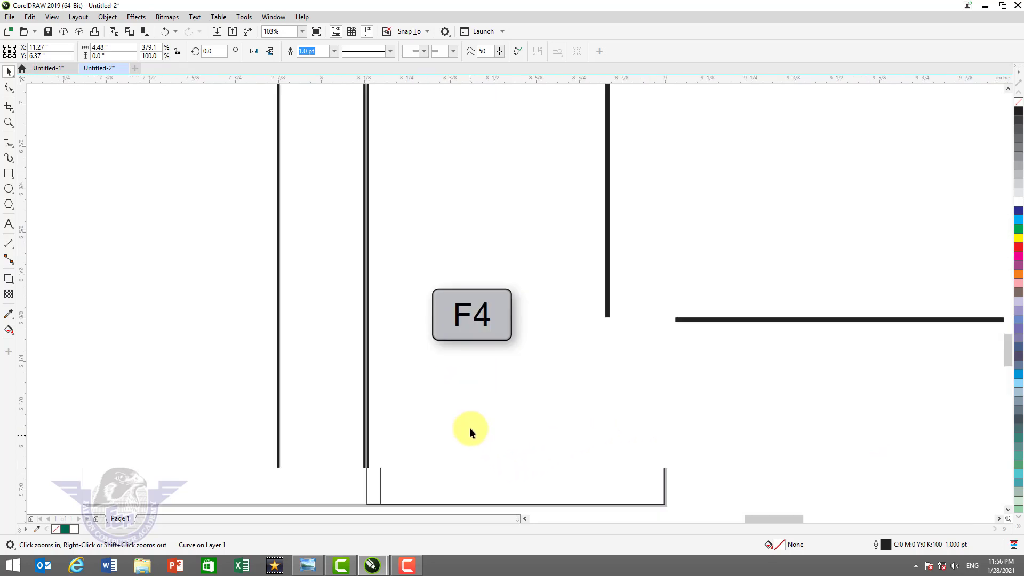
drag(673, 319, 365, 339)
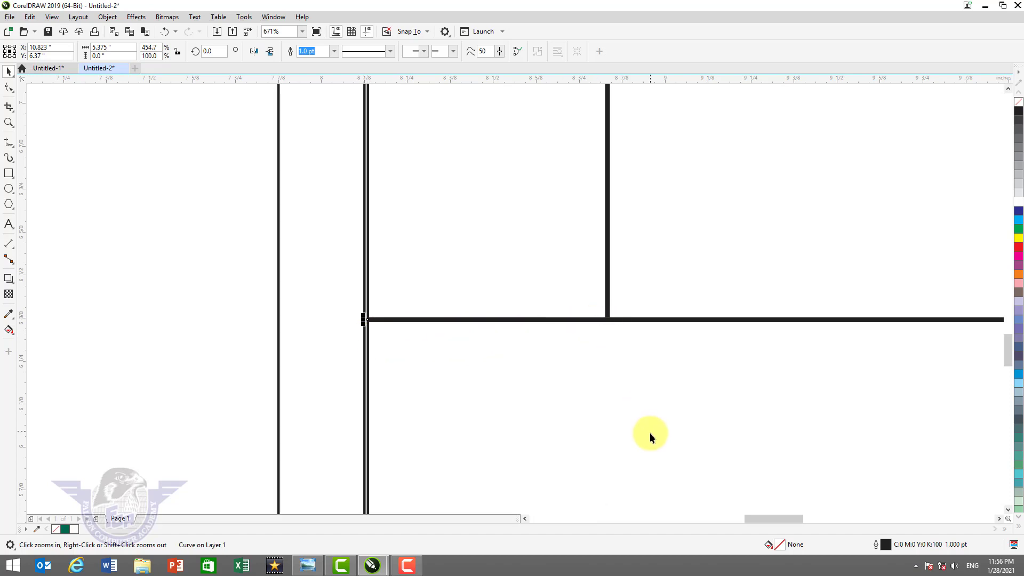
key(F3)
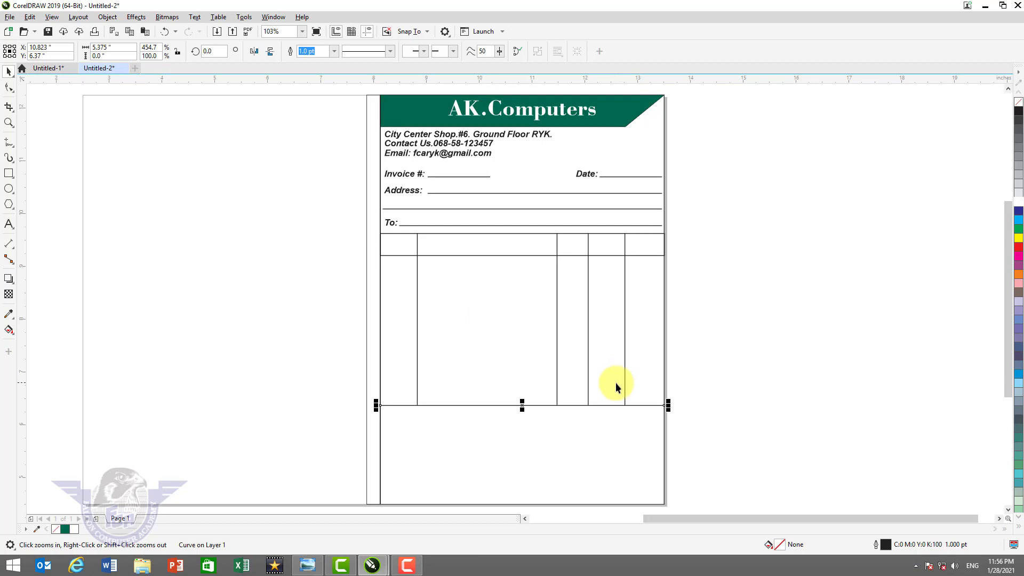
- Extend the last two column lines downward and copy the bottom line lower as a row border
key(F2)
drag(506, 365, 713, 457)
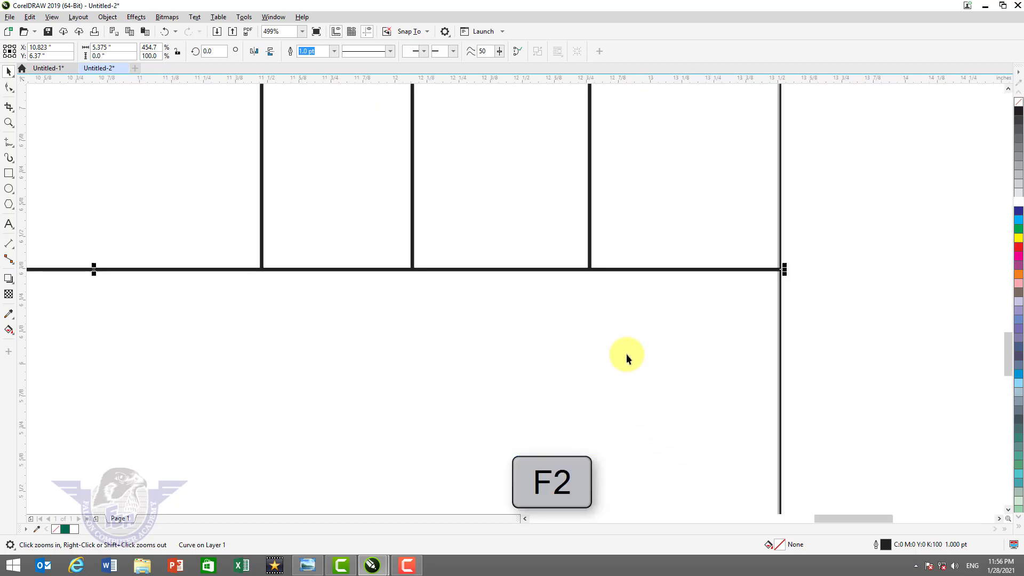
key(space)
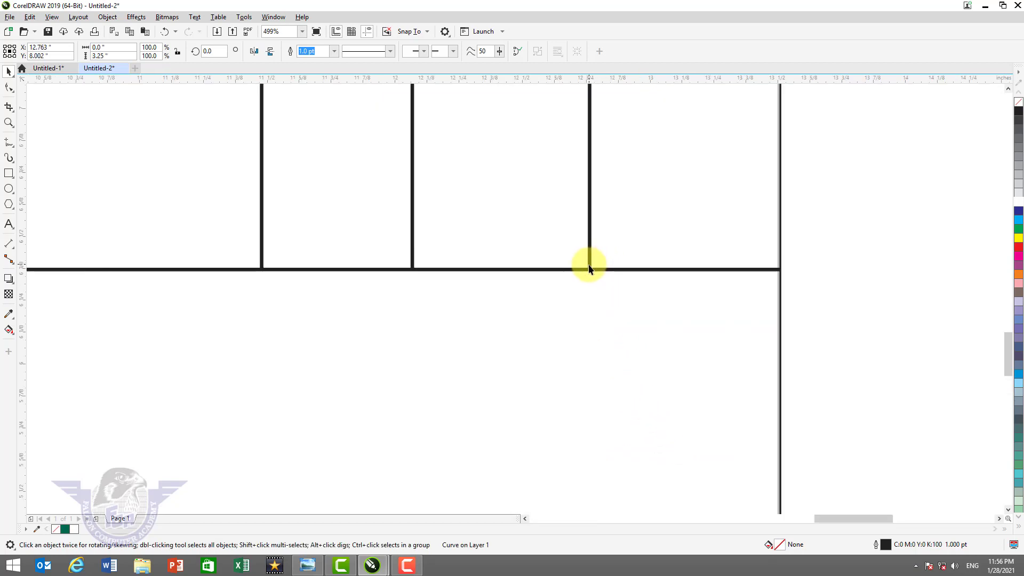
click(590, 265)
shift+click(412, 256)
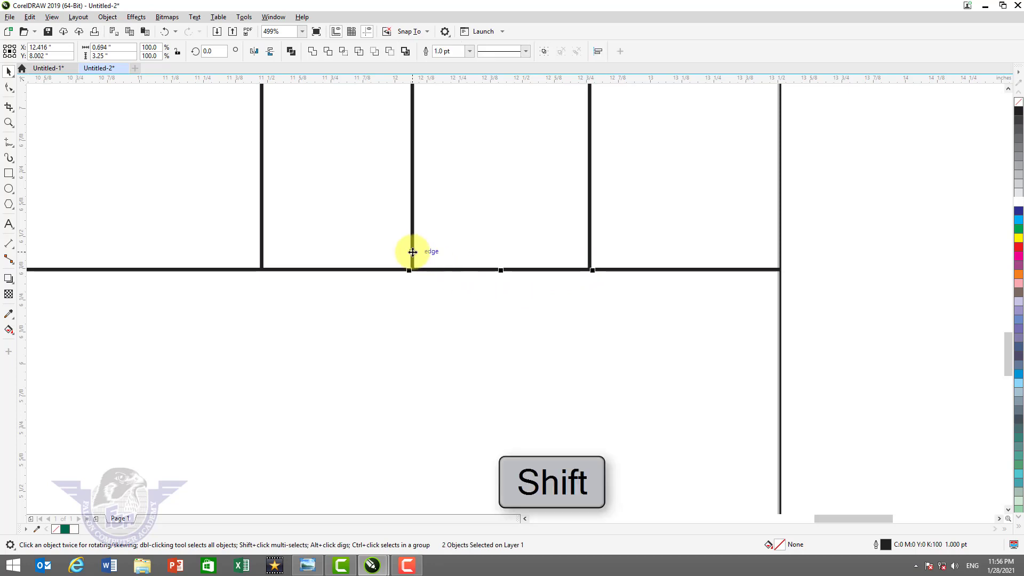
drag(501, 270, 482, 466)
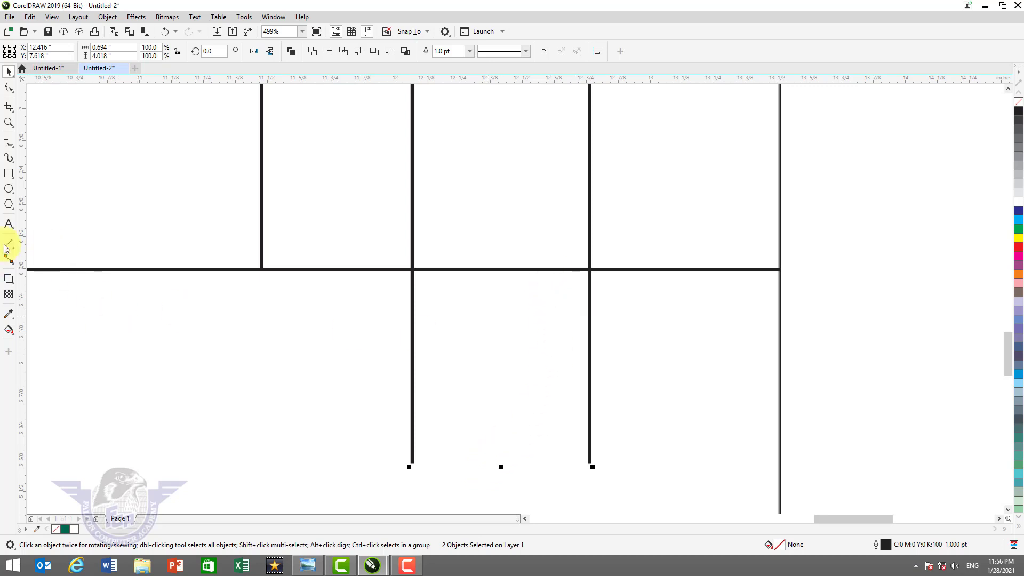
click(539, 270)
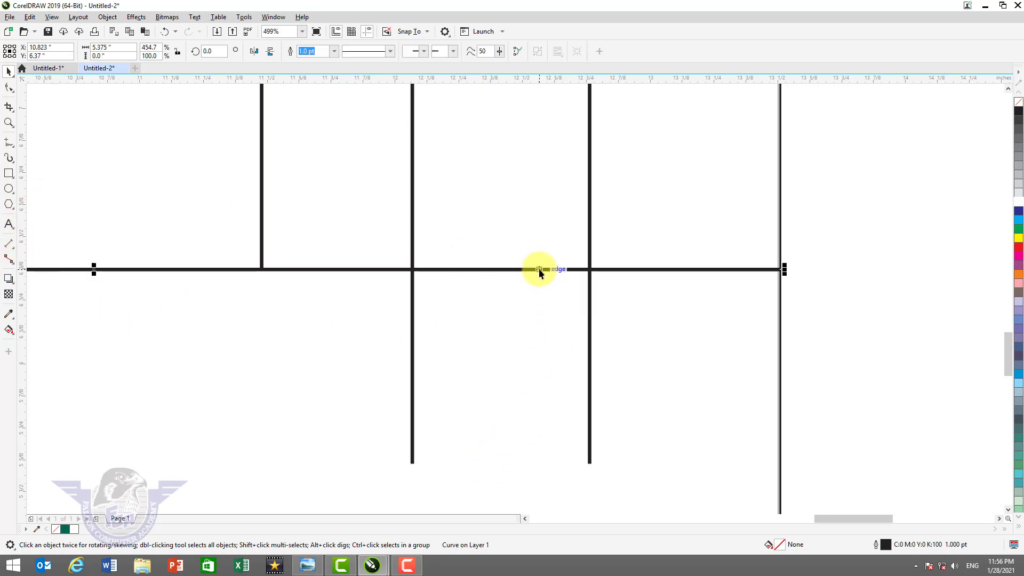
drag(539, 269, 545, 466)
- Shorten the three new row lines so they span only the last columns
scroll(648, 490, down, 2)
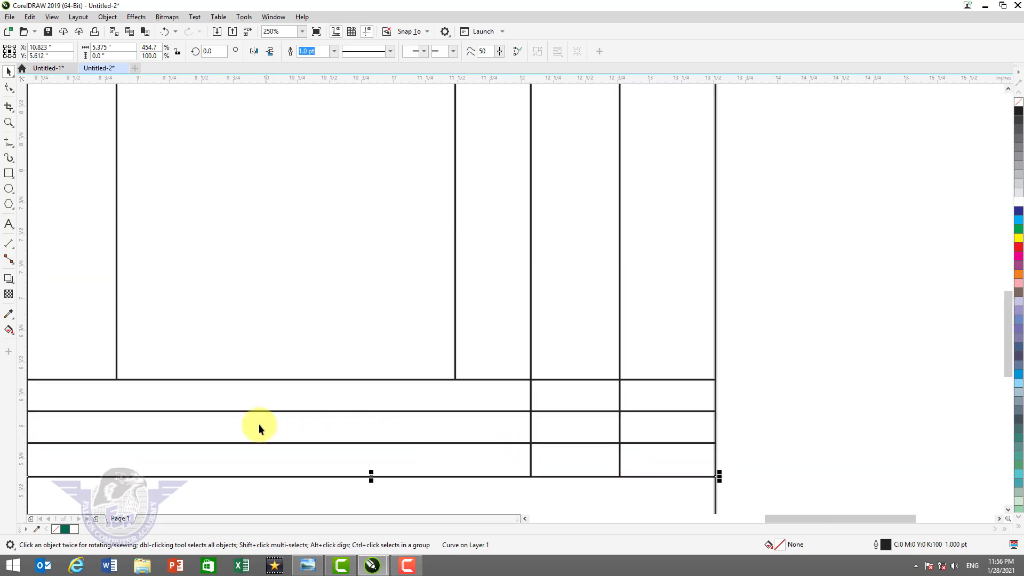
click(233, 409)
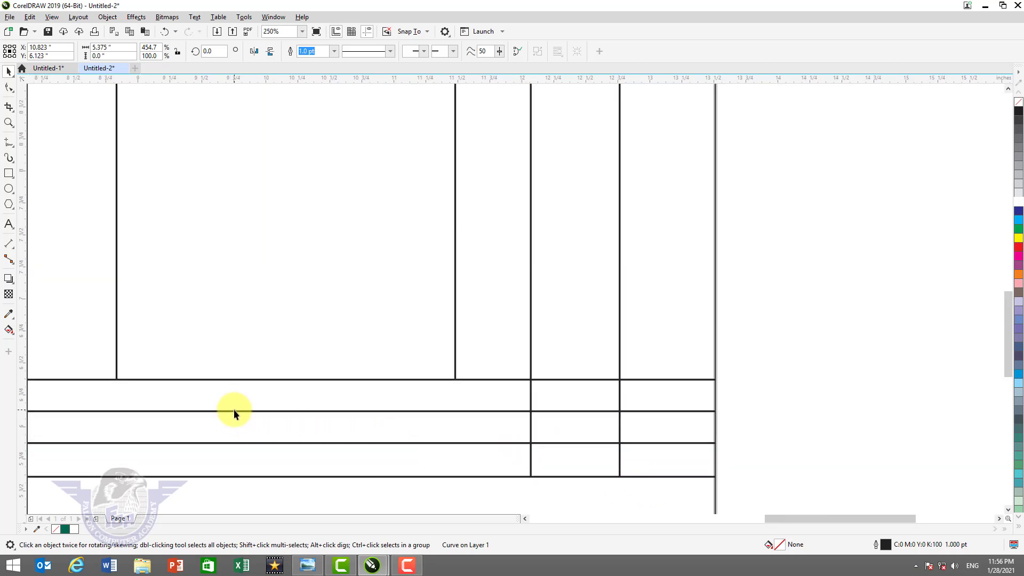
shift+click(248, 442)
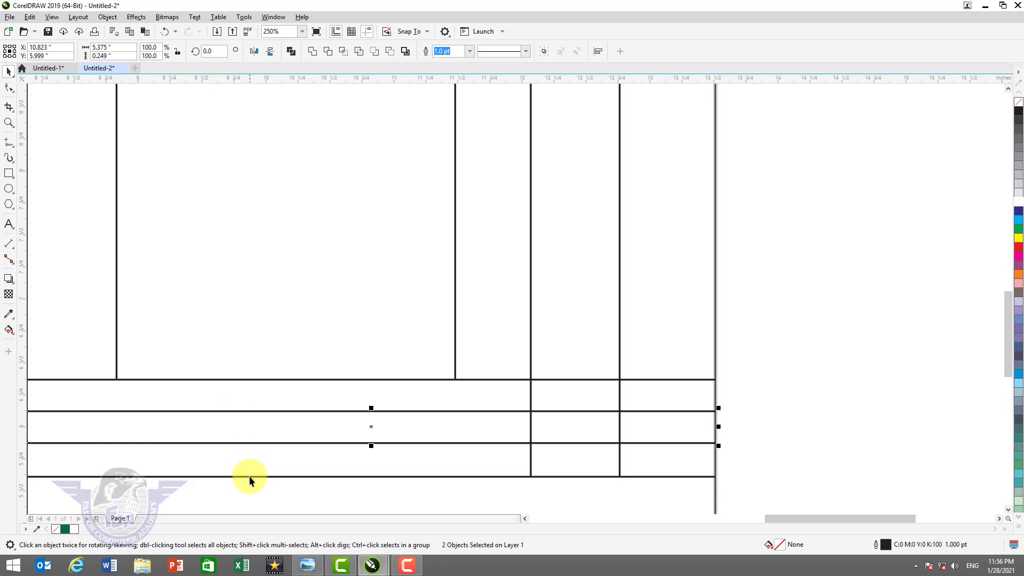
shift+click(249, 476)
key(F3)
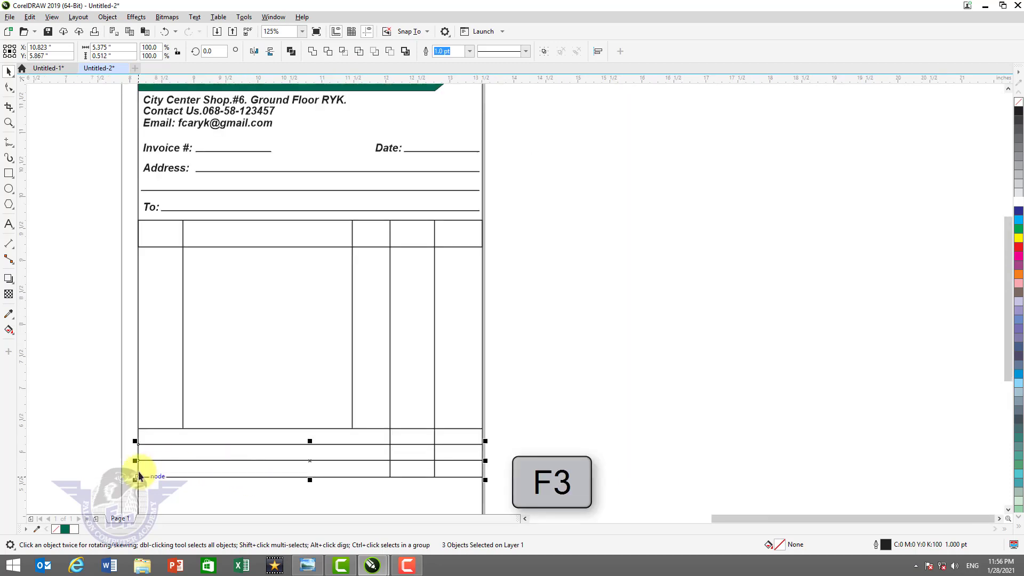
drag(136, 460, 385, 489)
click(638, 436)
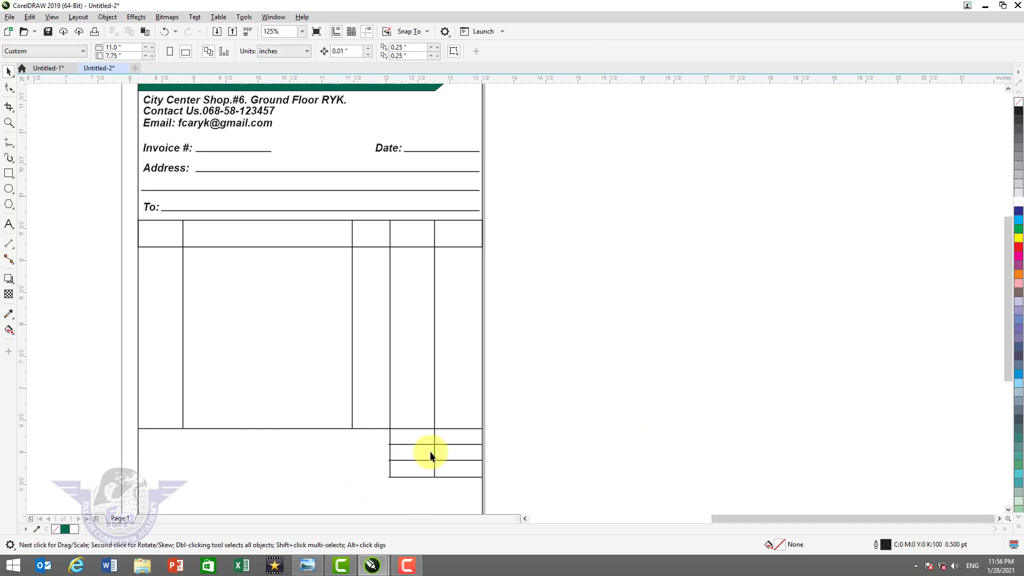
- Align the three short row lines' left ends exactly with the column line
key(z)
drag(342, 420, 519, 495)
key(F2)
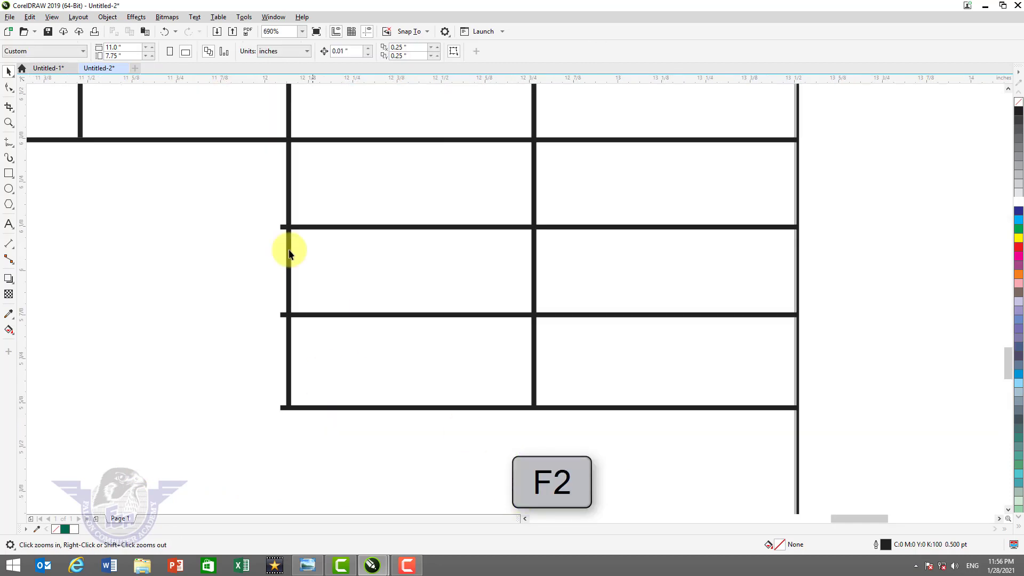
click(321, 226)
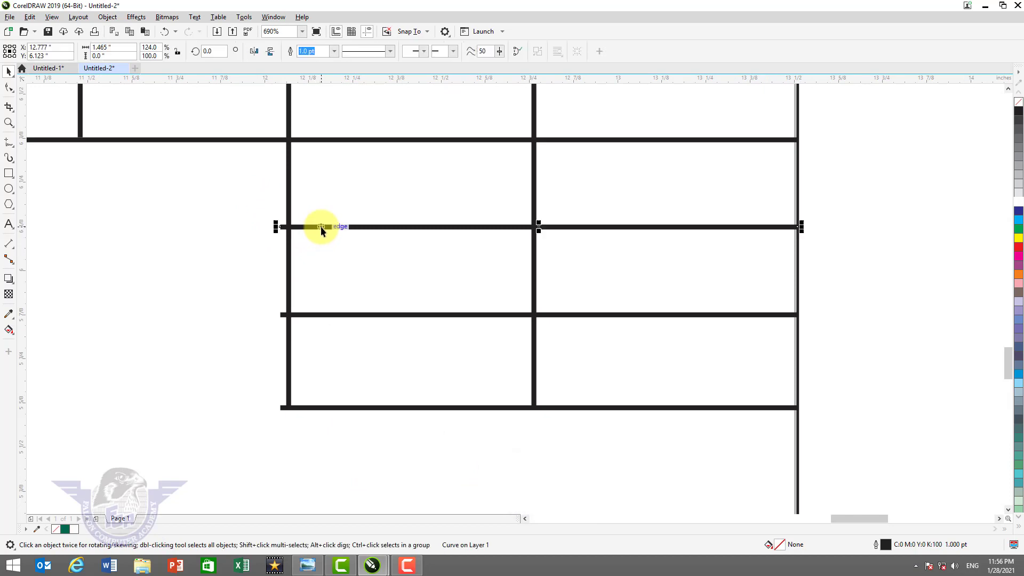
shift+click(294, 315)
shift+click(288, 408)
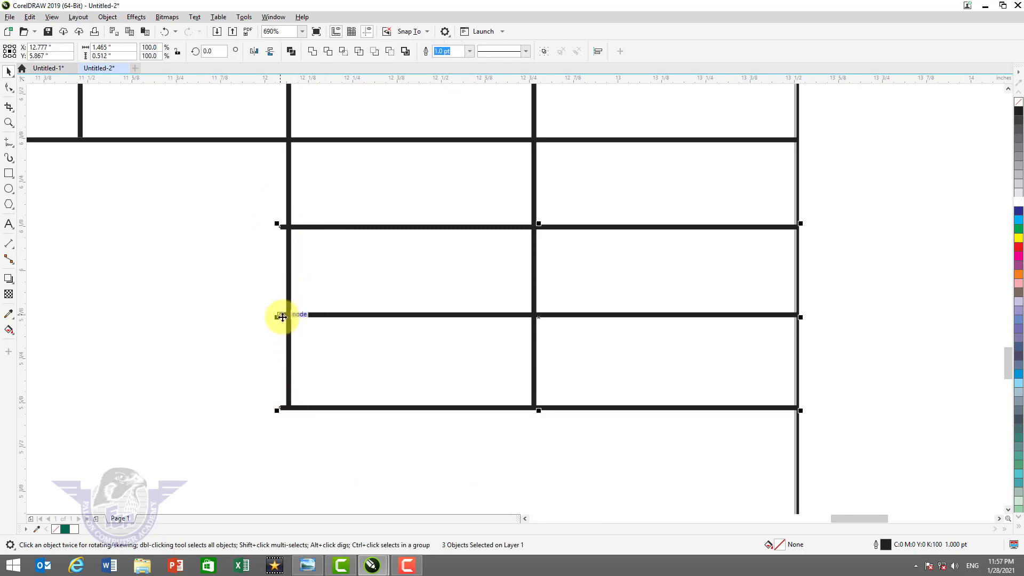
drag(277, 316, 286, 316)
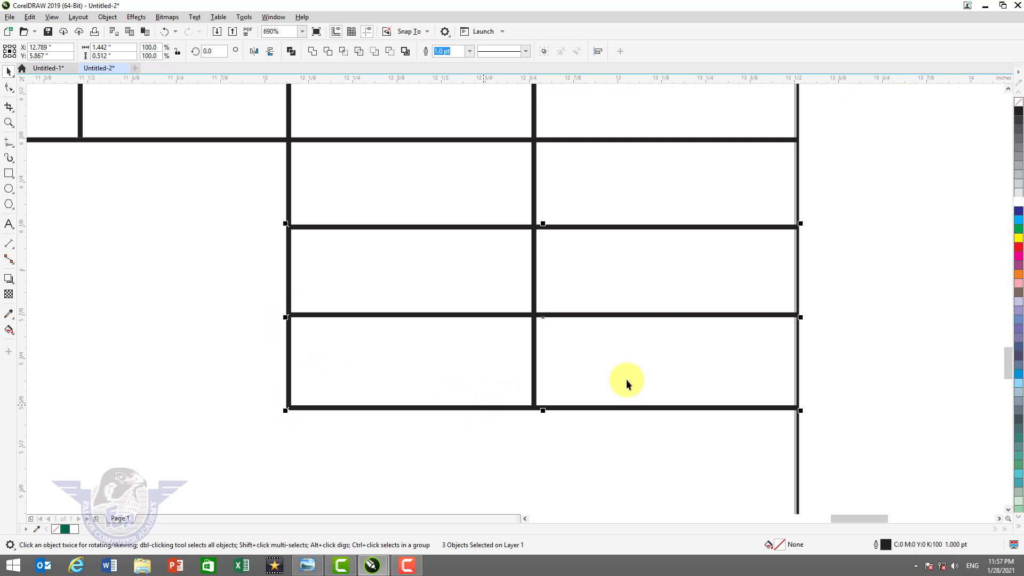
key(F4)
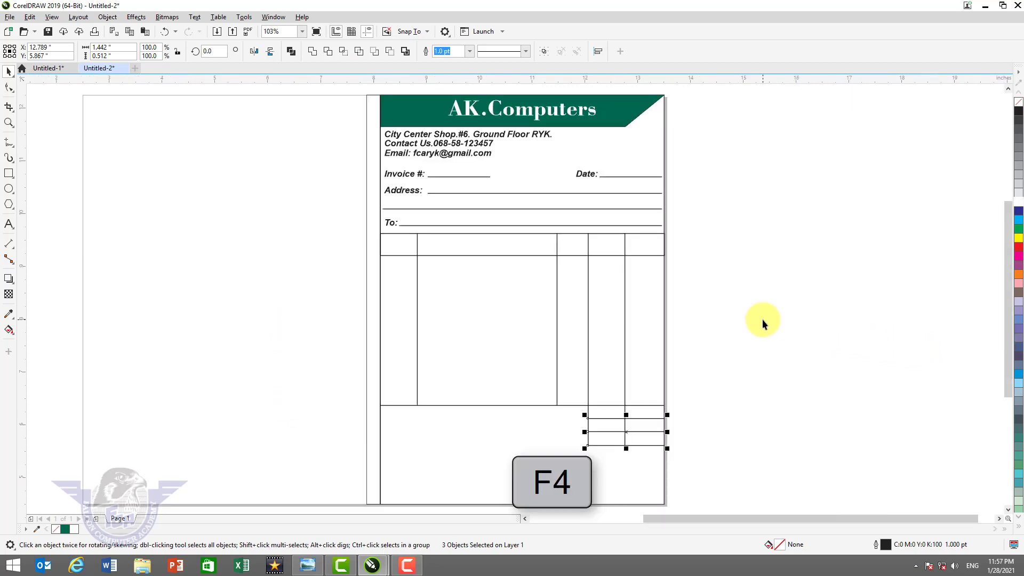
click(763, 319)
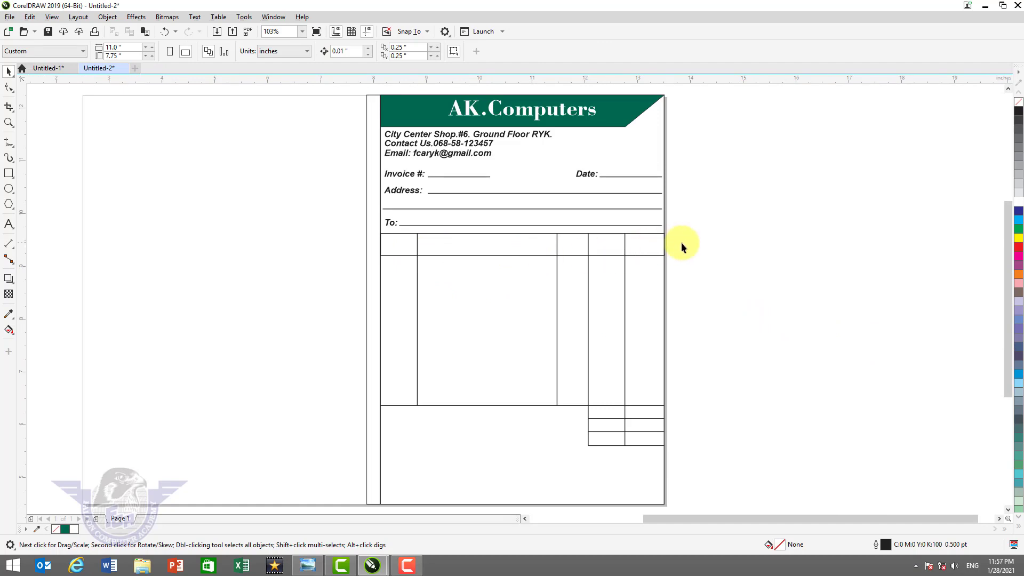
key(F2)
drag(352, 206, 684, 276)
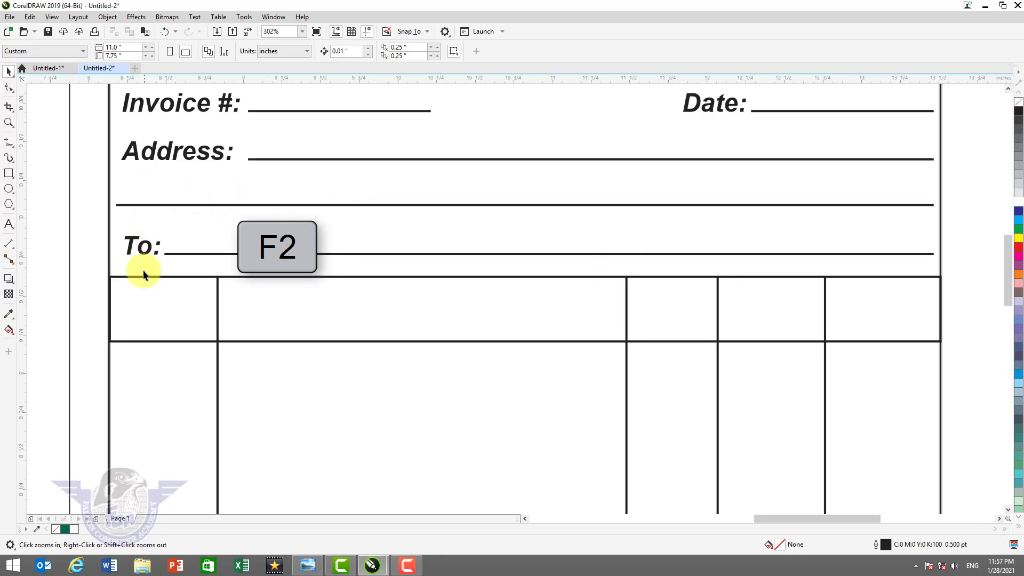
- Copy the To: label into the first header cell, retype it as 'Sr.No' and centre it
key(space)
click(145, 251)
drag(146, 259, 160, 316)
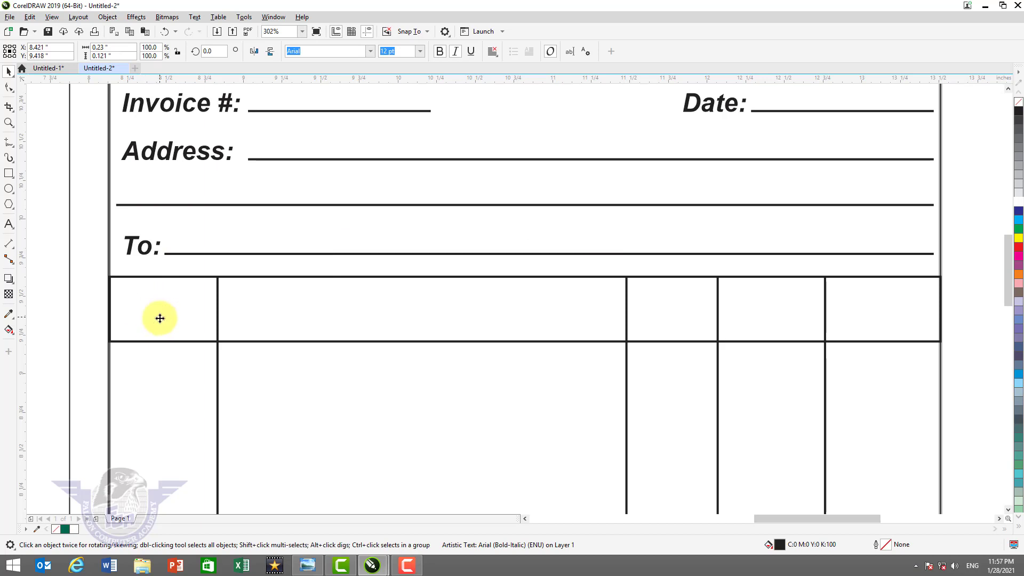
double_click(160, 315)
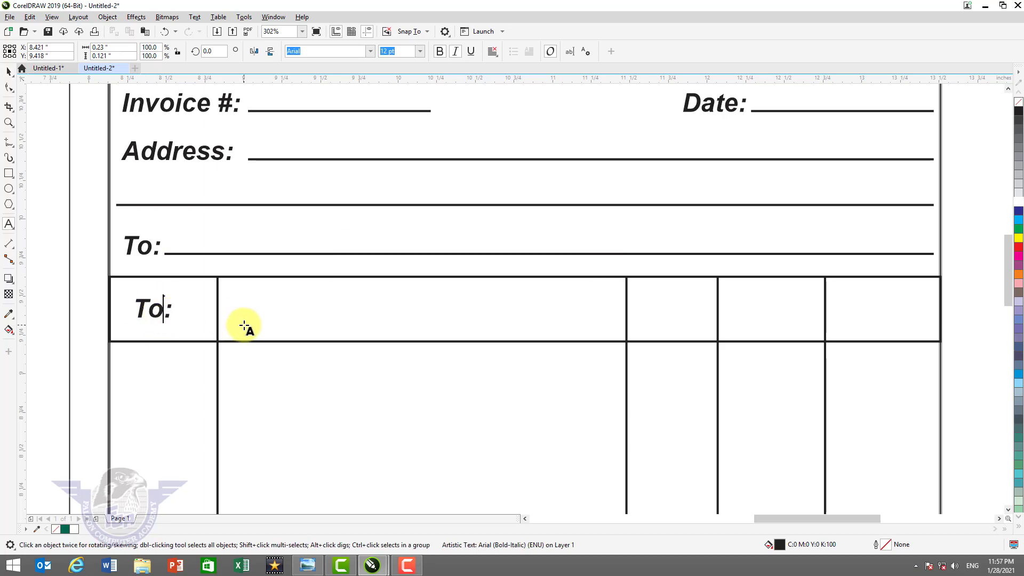
key(ctrl+a)
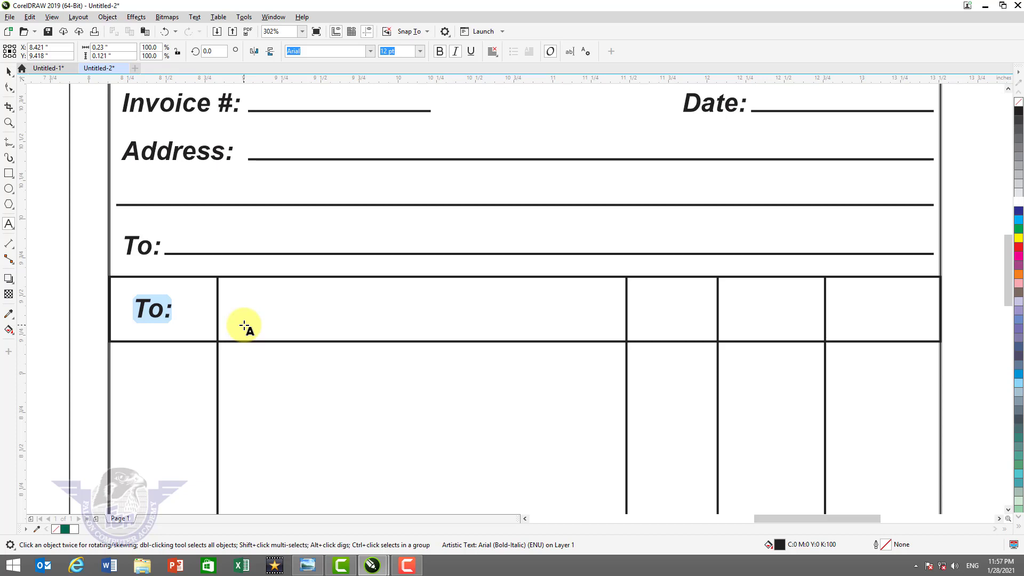
text(Sr.No)
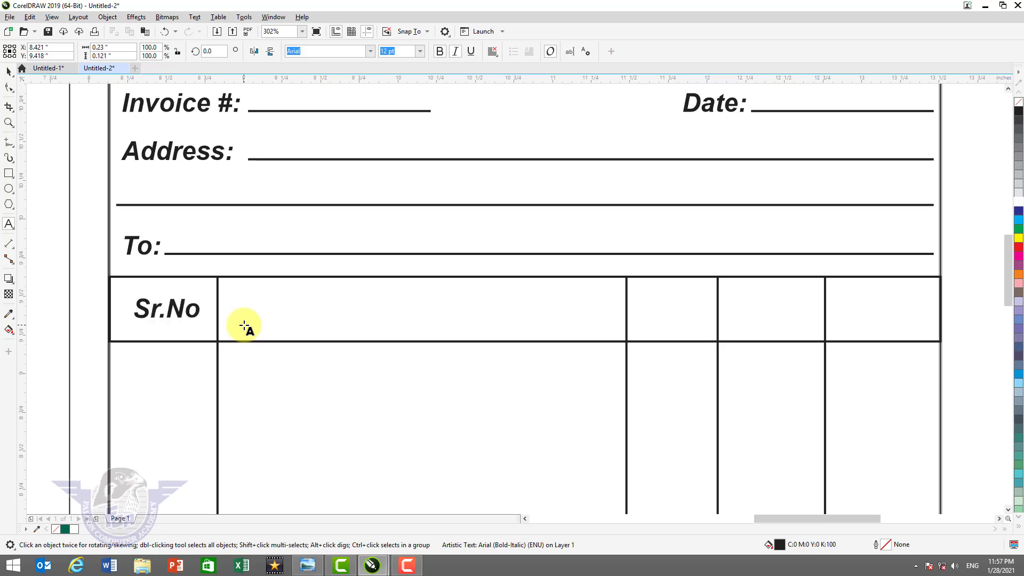
click(8, 71)
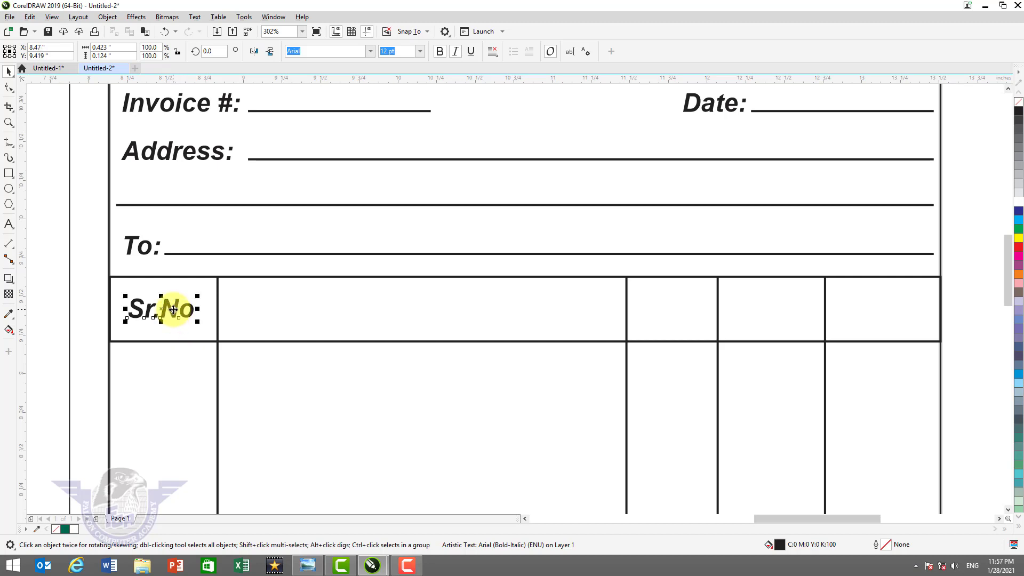
drag(176, 308, 430, 344)
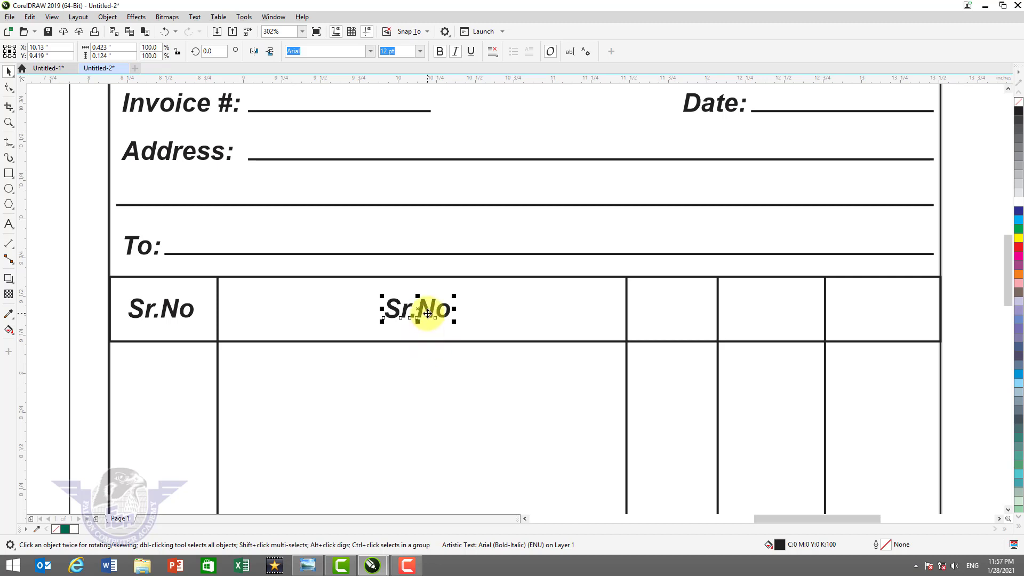
- Retype the second-column copy as 'Description' and centre it in its cell
double_click(428, 313)
key(ctrl+a)
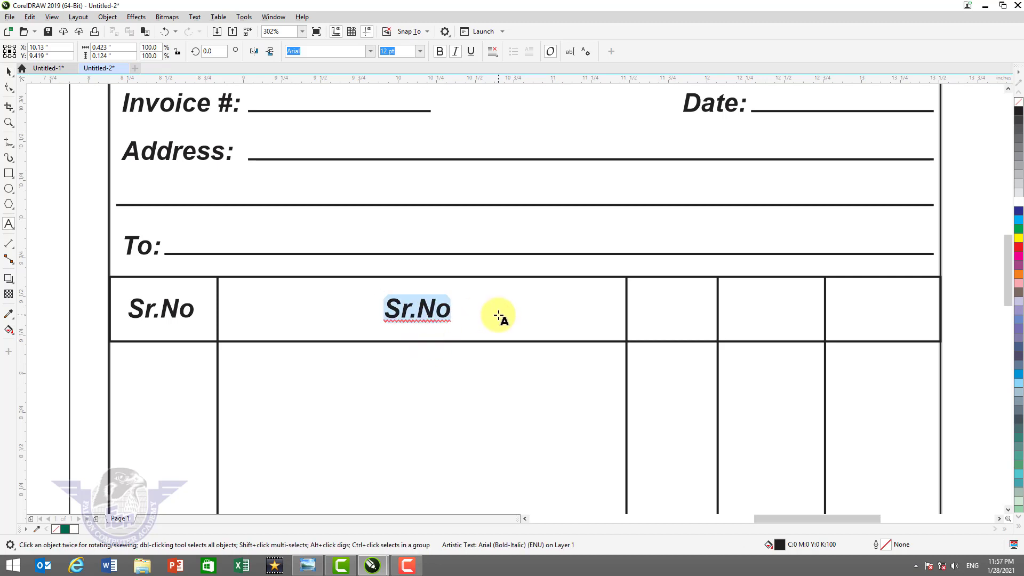
text(Description)
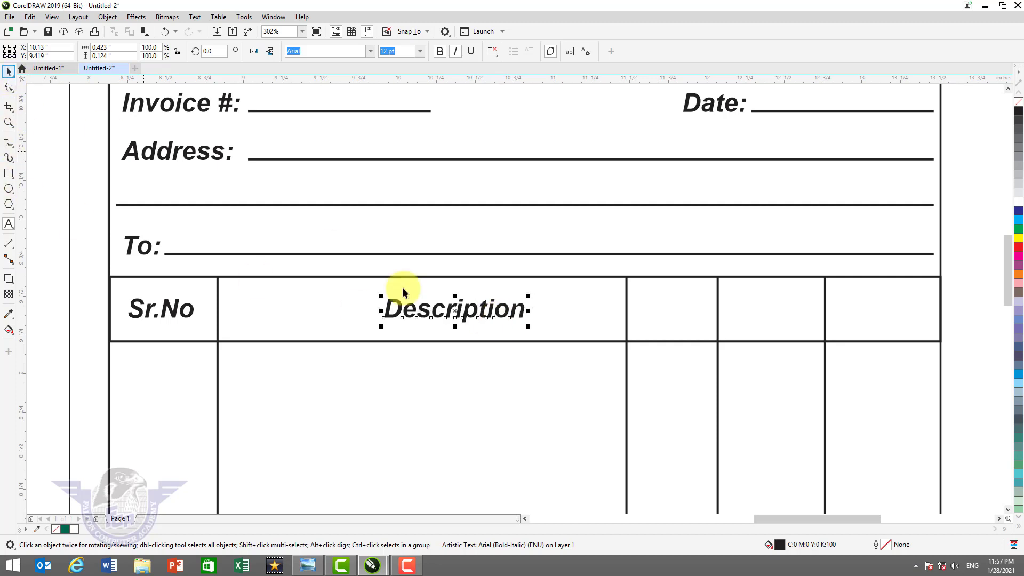
drag(491, 304, 473, 307)
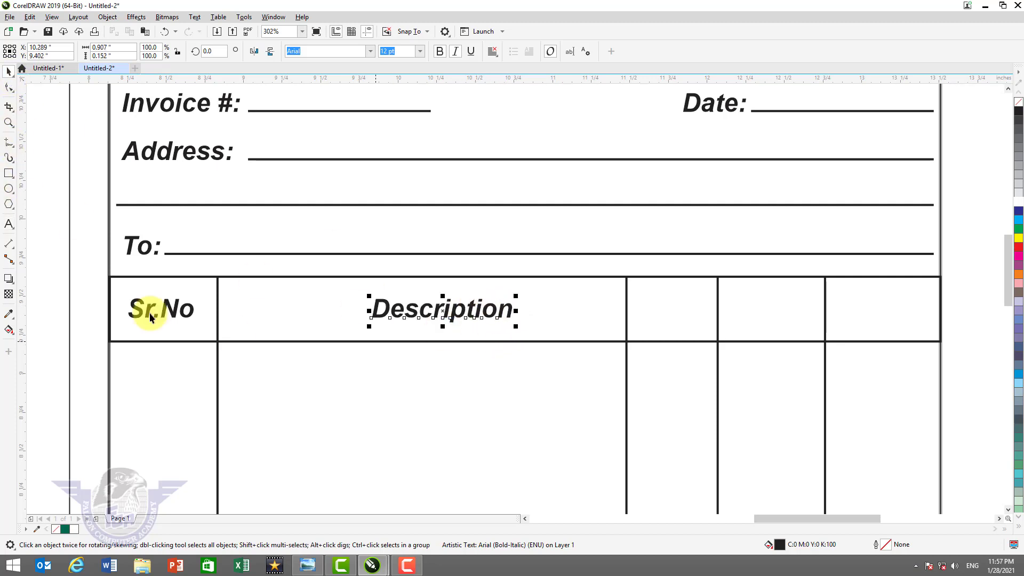
- Copy Sr.No into the third header cell, retype it as 'Qty.' and centre it
click(172, 308)
drag(172, 308, 681, 338)
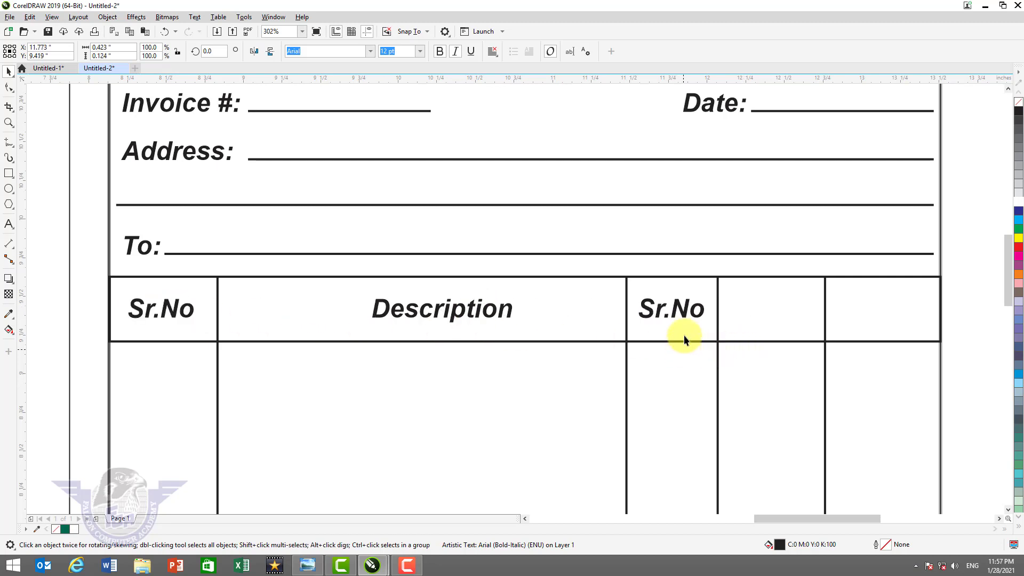
double_click(684, 308)
key(ctrl+a)
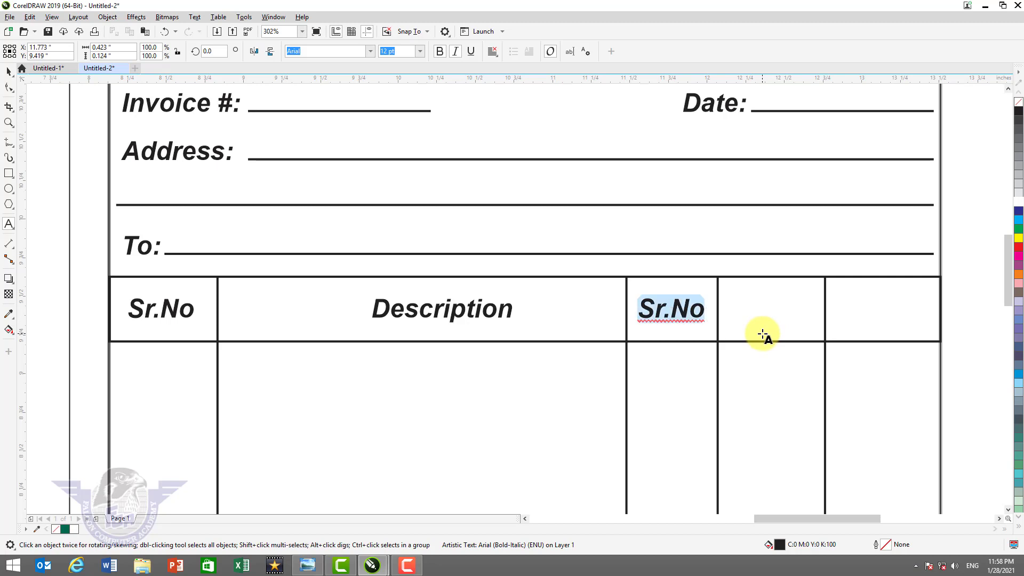
text(Qty.)
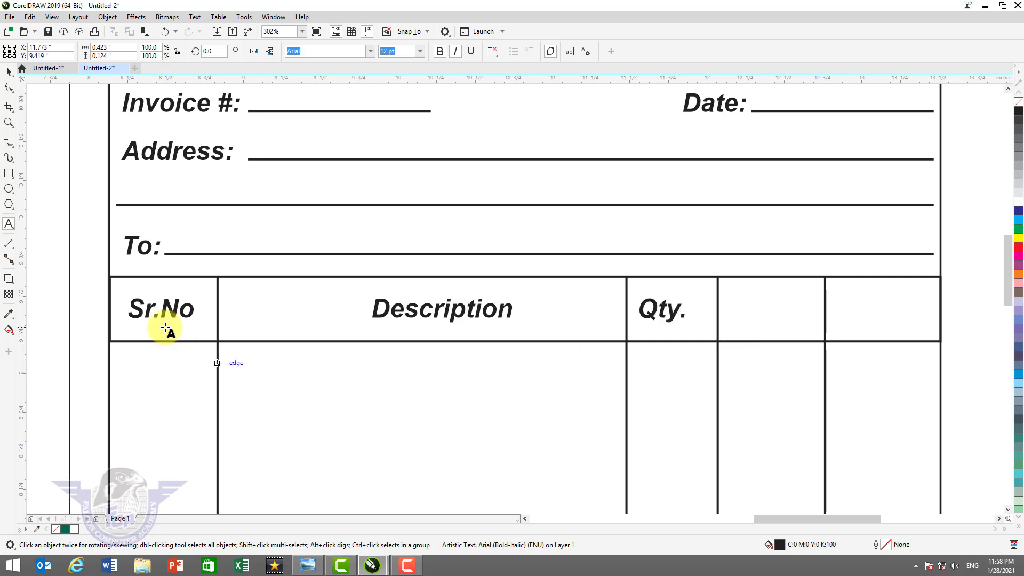
click(9, 71)
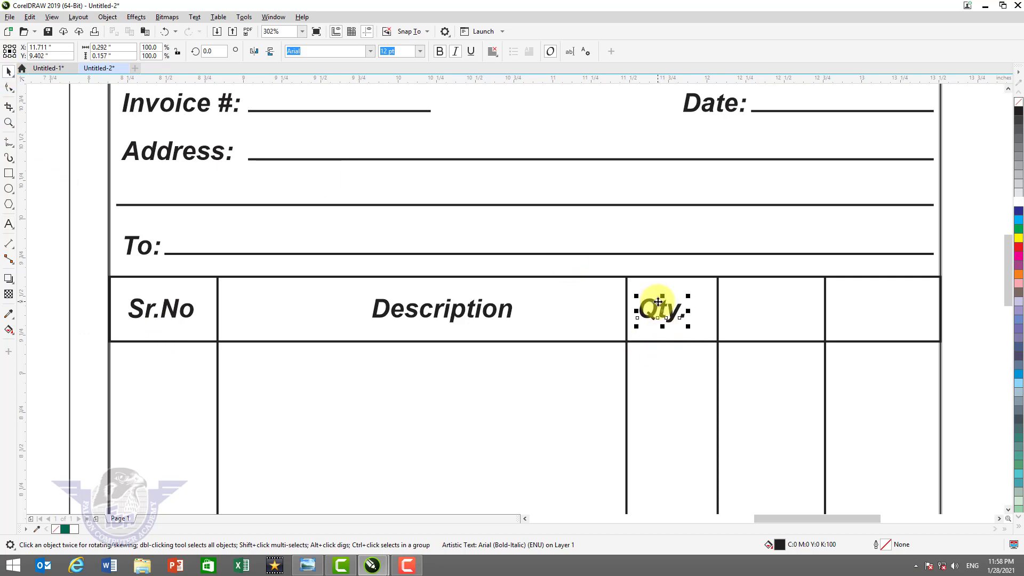
drag(659, 300, 778, 316)
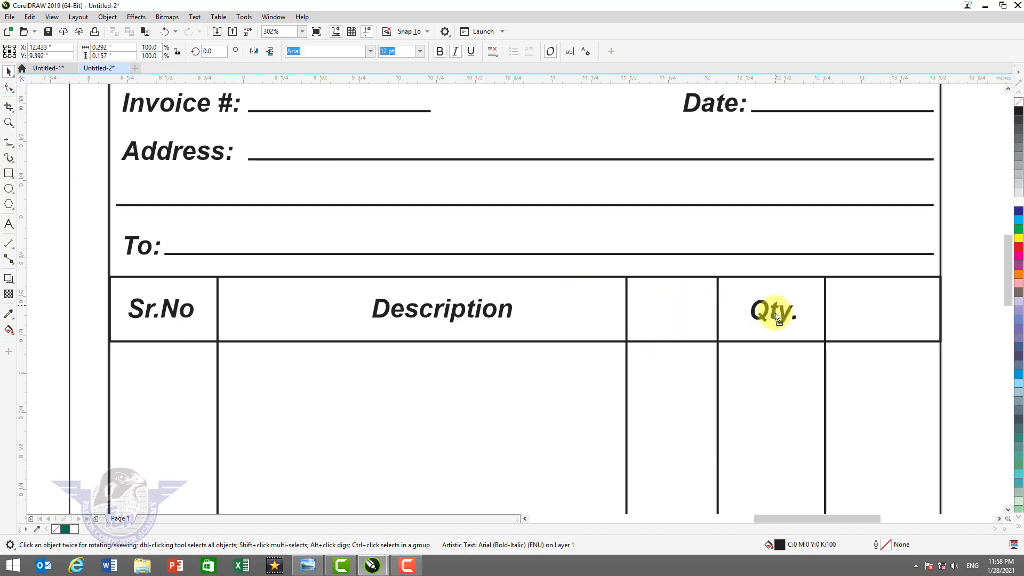
- Copy Qty. into the fourth header cell as a centre-aligned 'Unit Price' heading
right_click(775, 314)
double_click(775, 313)
key(ctrl+a)
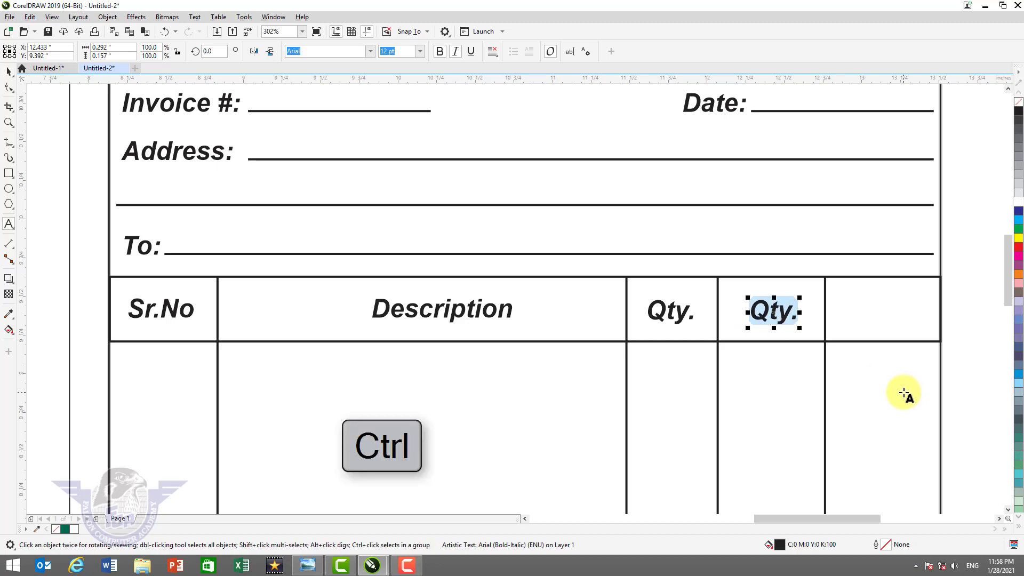
text(Unit )
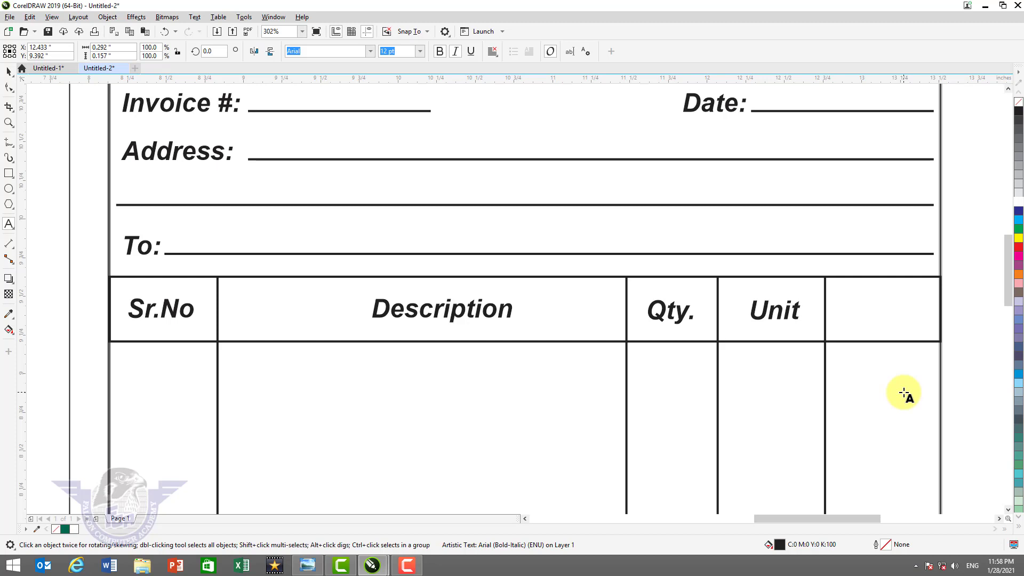
text(Price)
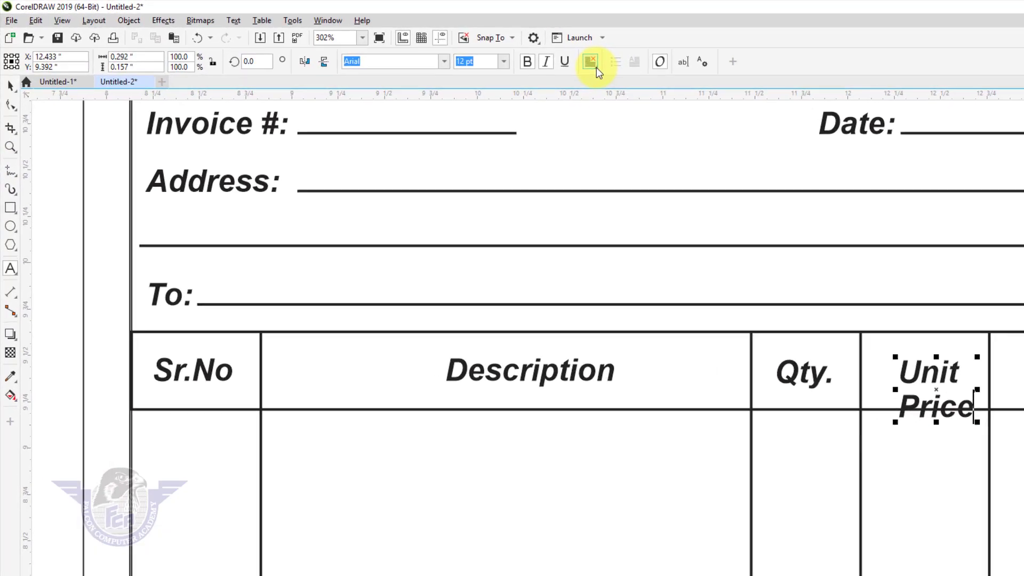
click(596, 67)
click(618, 110)
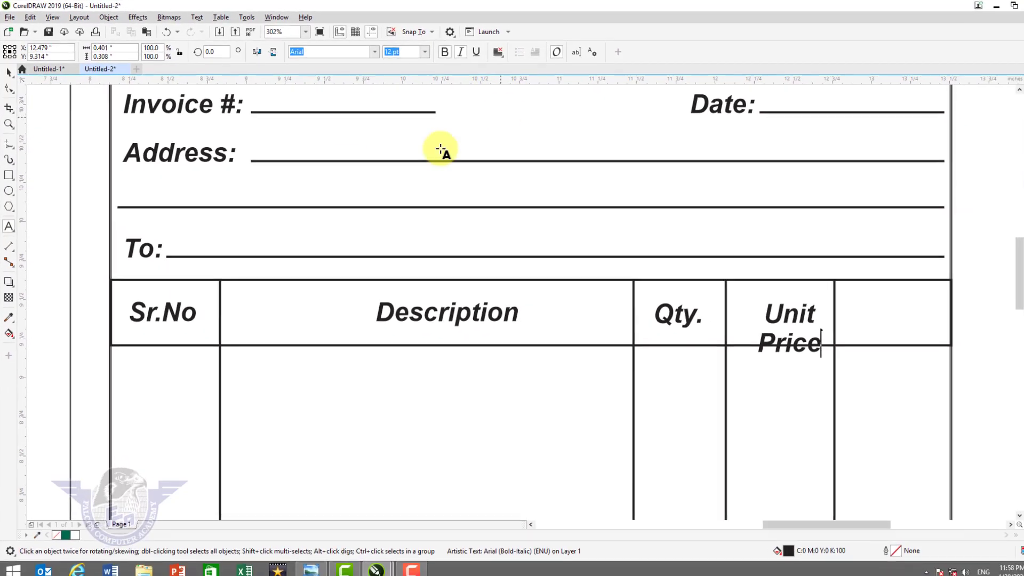
click(8, 74)
drag(778, 339, 777, 333)
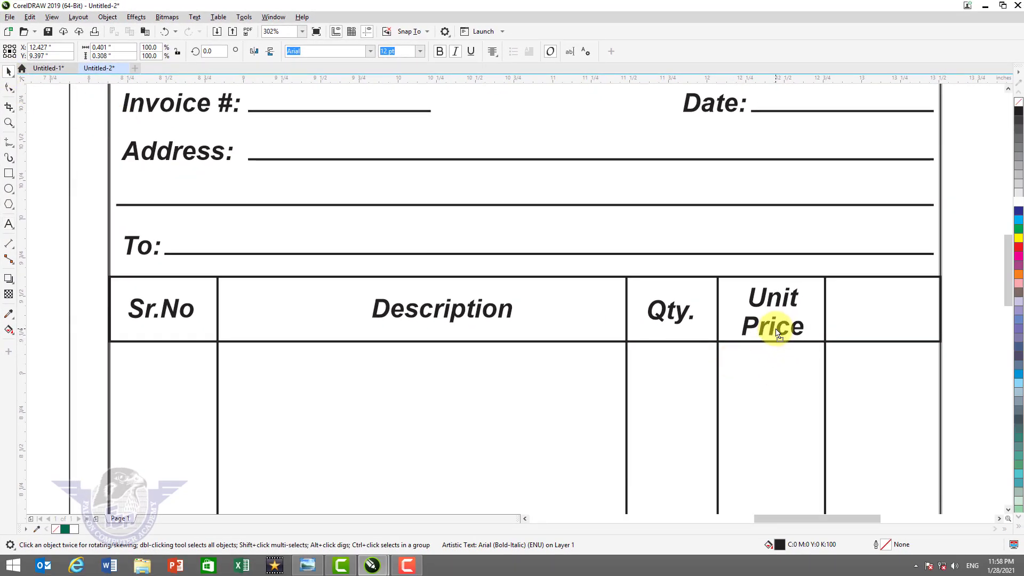
- Copy Qty. into the last header cell, retype it as 'Total' and centre it
drag(680, 316, 892, 315)
key(F8)
key(ctrl+a)
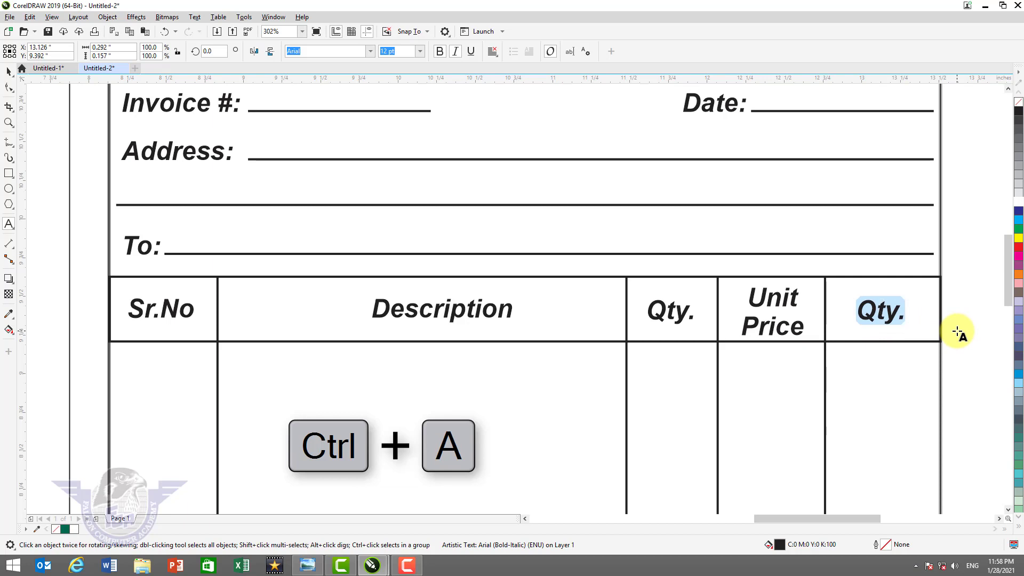
text(Total)
click(9, 71)
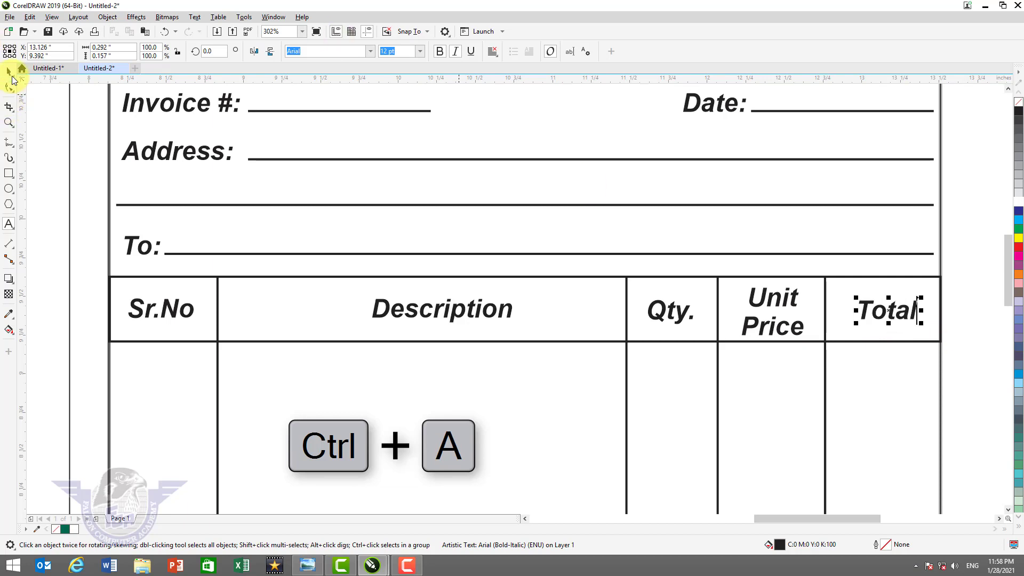
drag(900, 314, 893, 318)
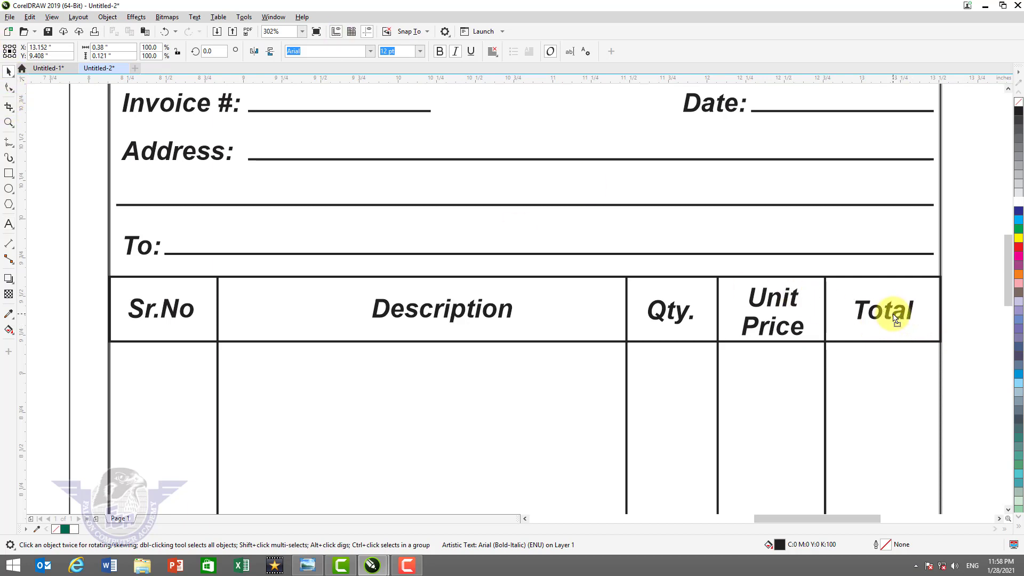
- Align all five column headings on a common horizontal centre line
shift+click(783, 328)
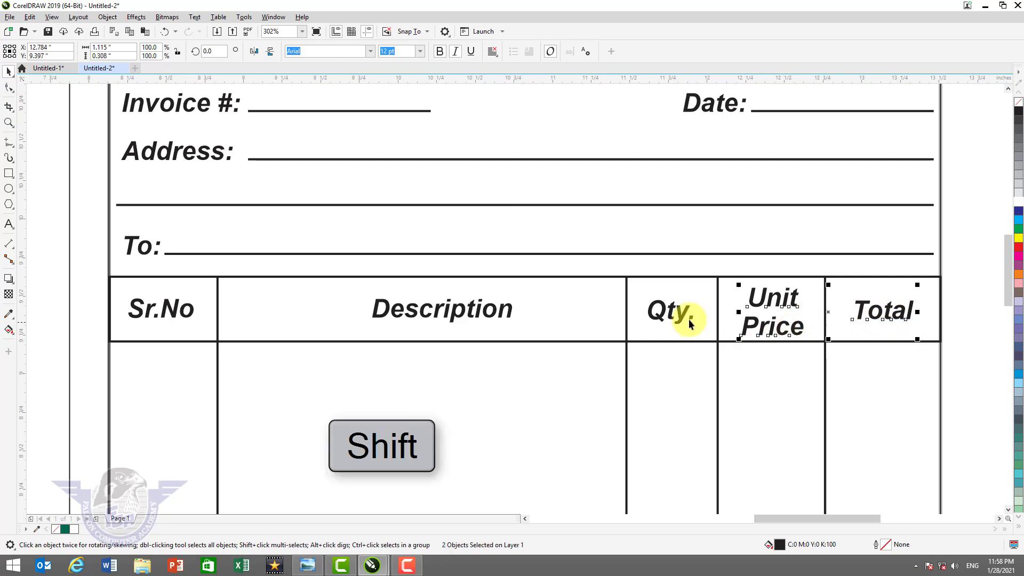
shift+click(681, 321)
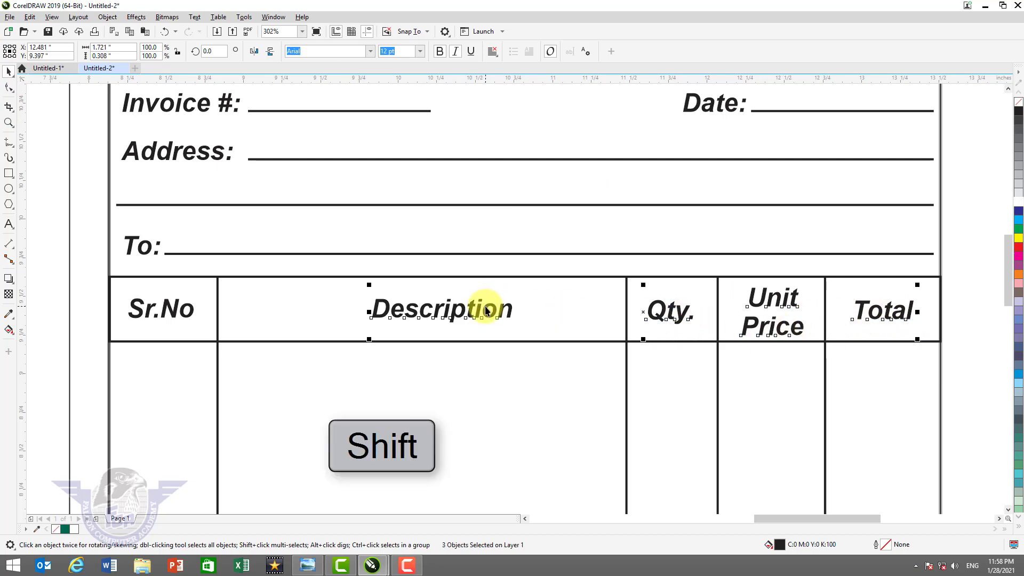
shift+click(176, 310)
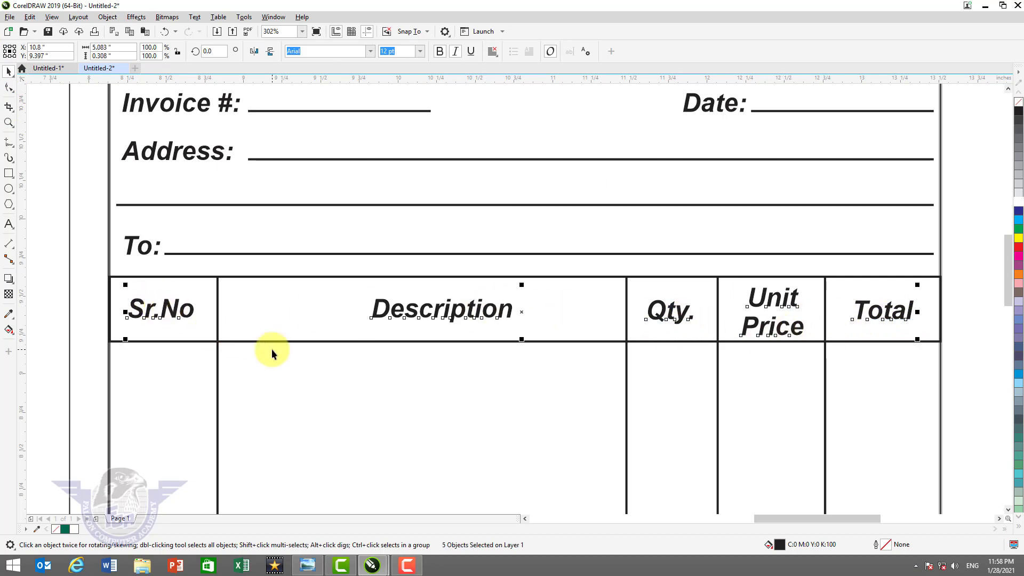
key(e)
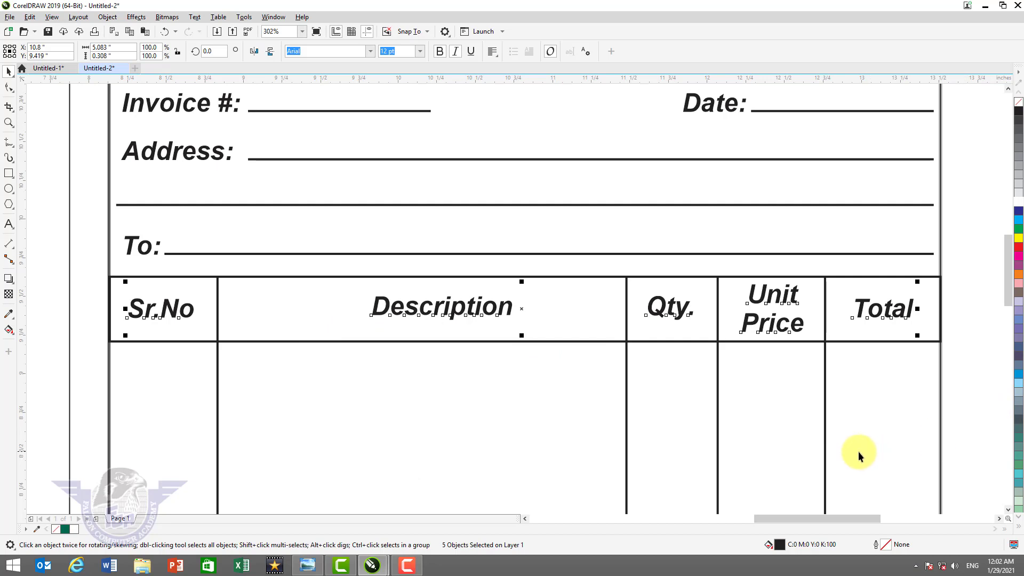
key(F4)
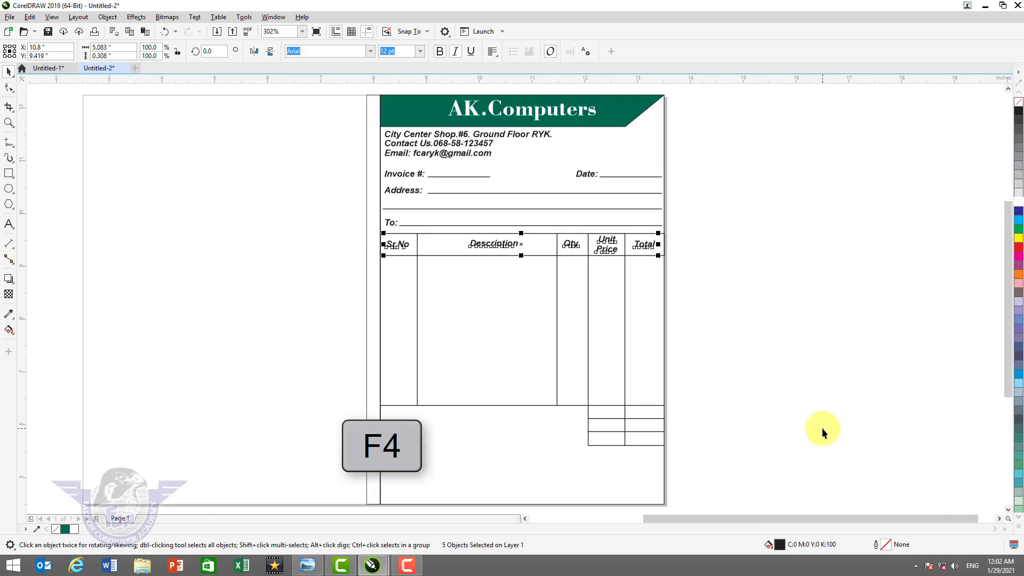
key(z)
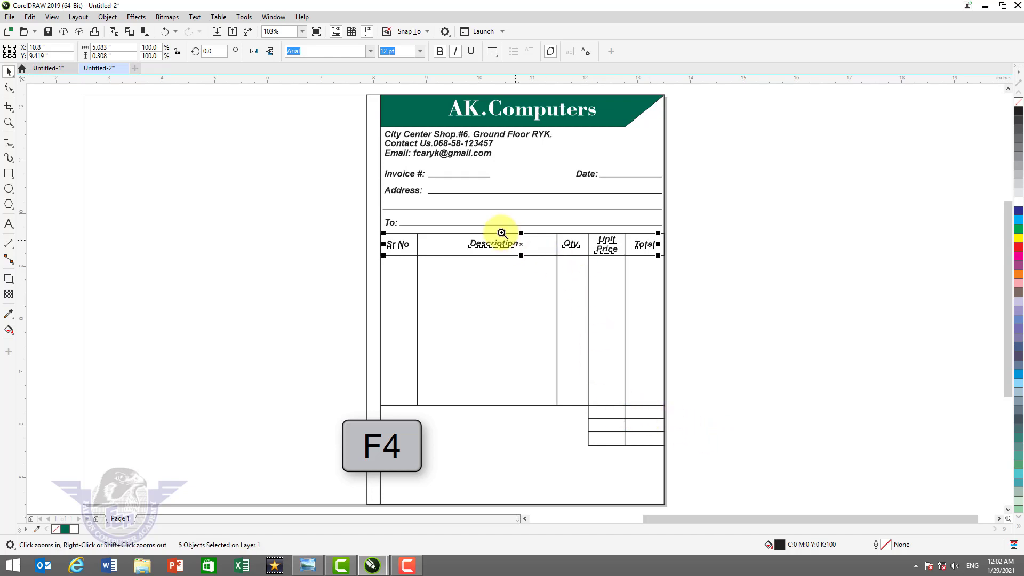
drag(490, 224, 693, 465)
key(F2)
- Copy the Unit Price heading into the first summary cell and retype it as 'Total'
click(732, 285)
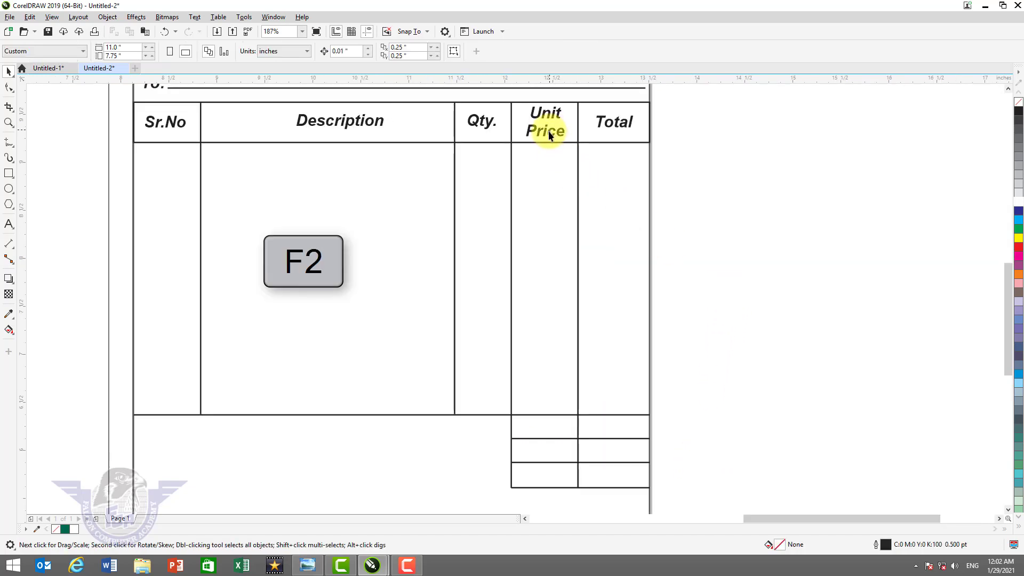
click(552, 133)
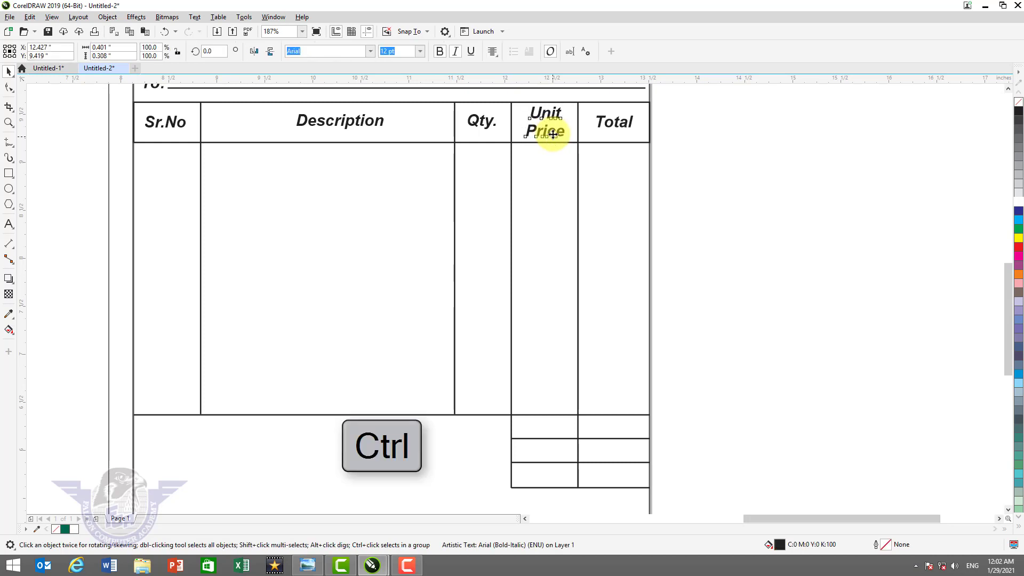
drag(552, 133, 541, 436)
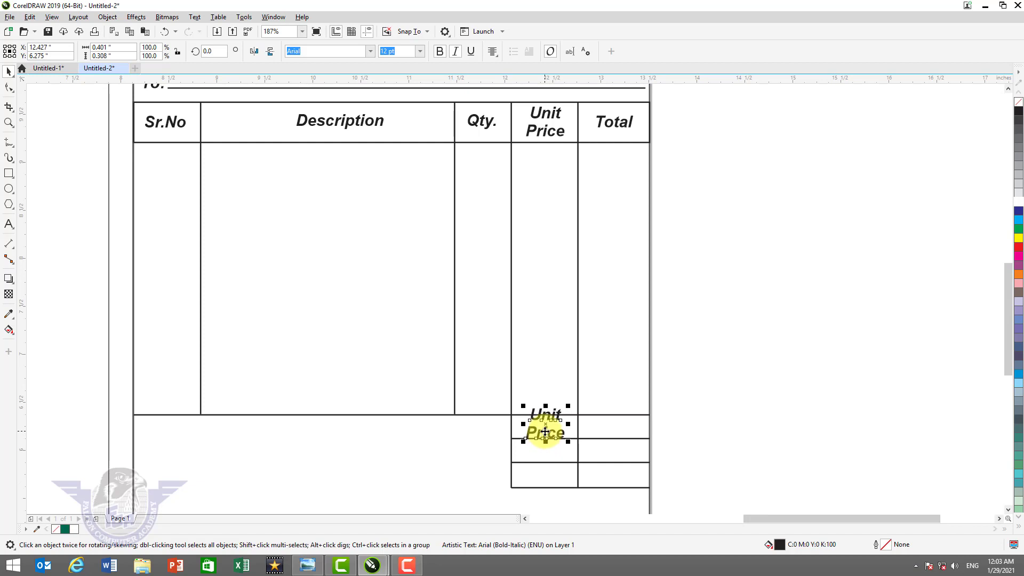
drag(545, 431, 542, 432)
key(F8)
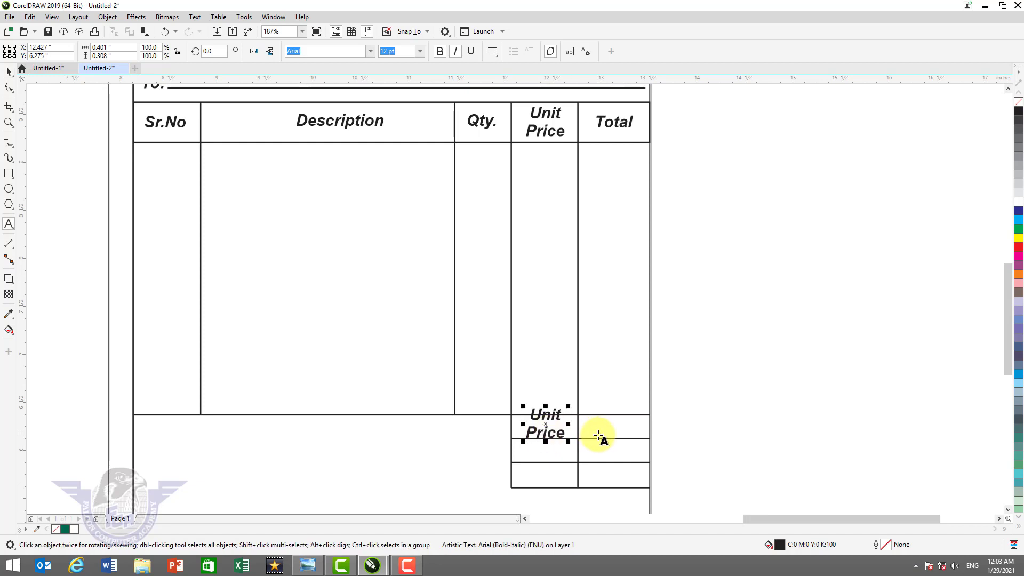
key(ctrl+a)
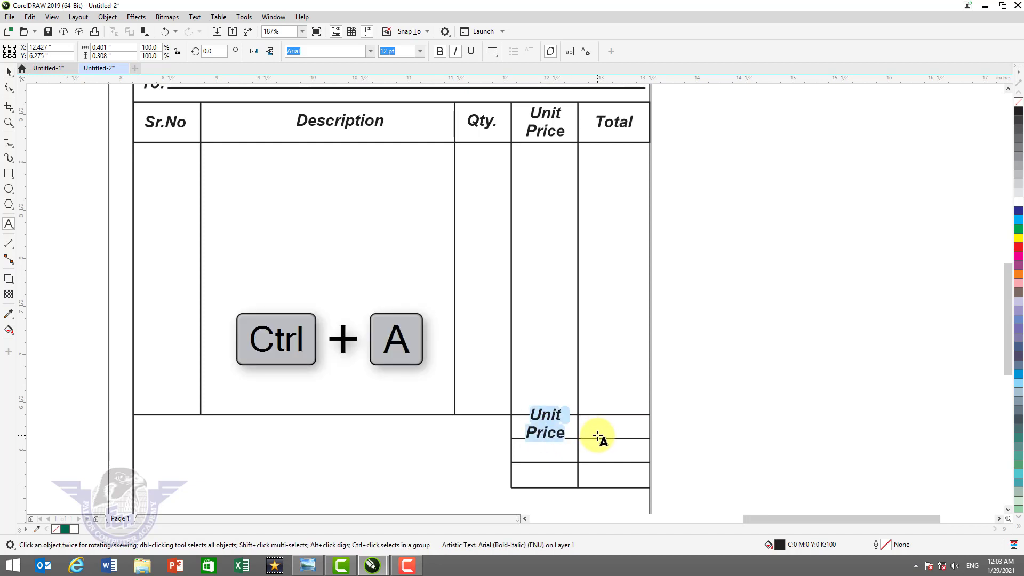
text(Total)
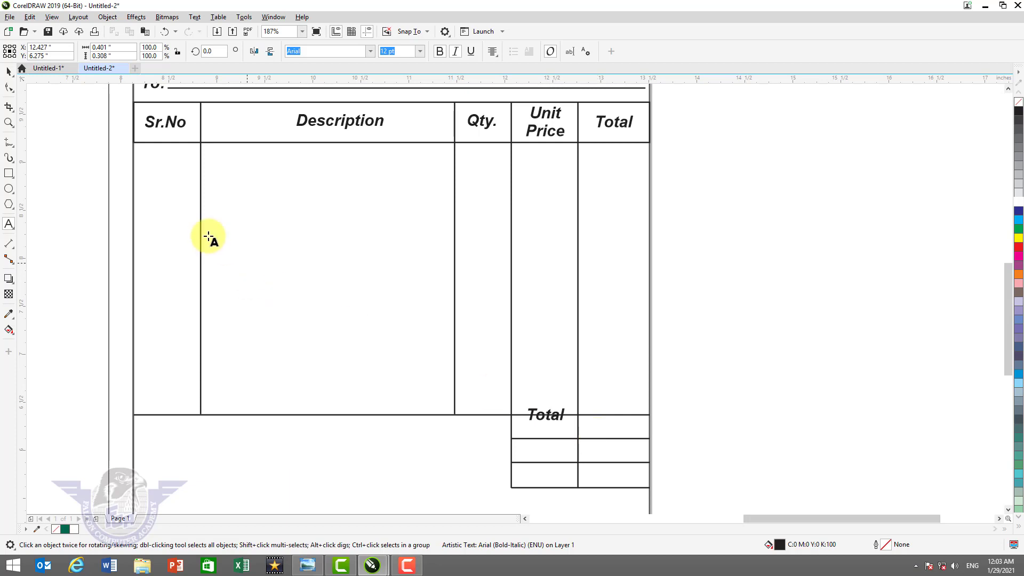
click(9, 74)
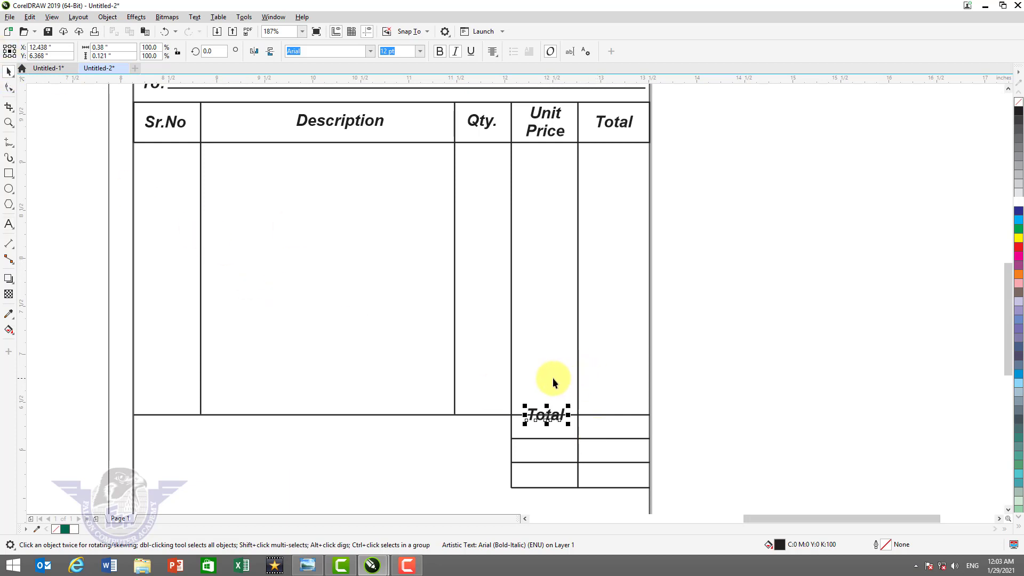
- Copy Total into the next summary row as 'Advance', narrowed to fit its cell
key(F2)
drag(450, 379, 670, 491)
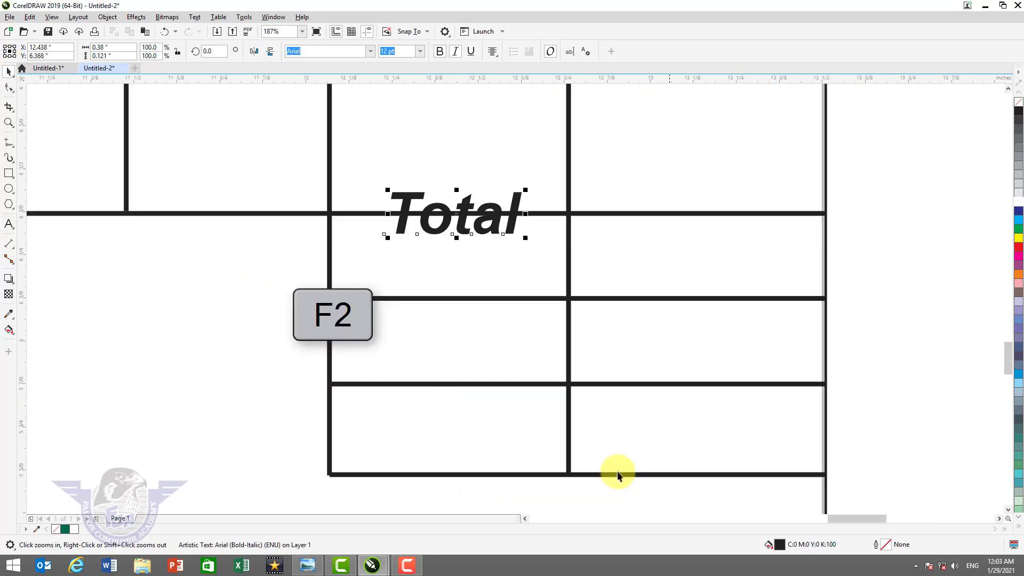
drag(466, 223, 466, 351)
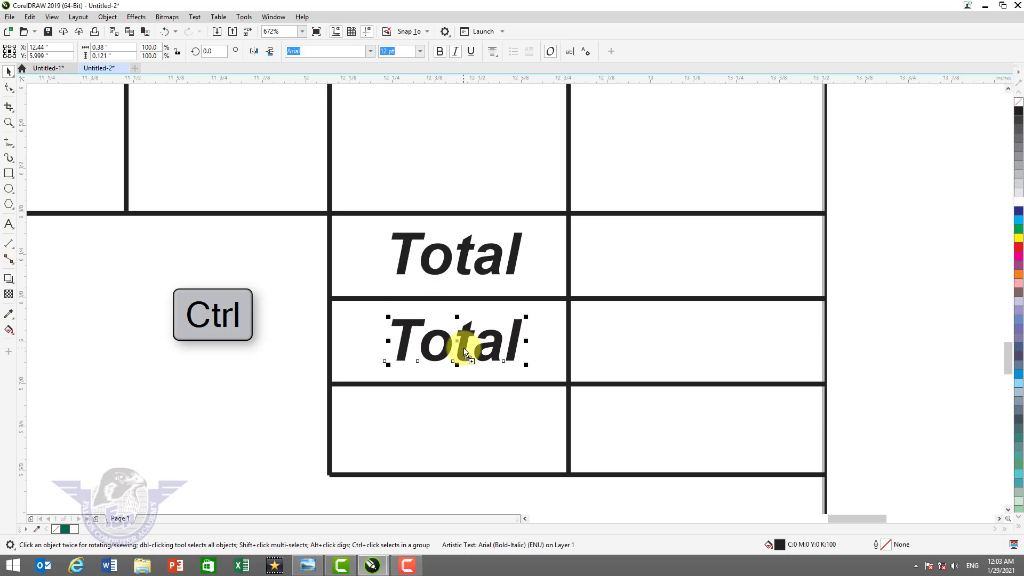
double_click(465, 351)
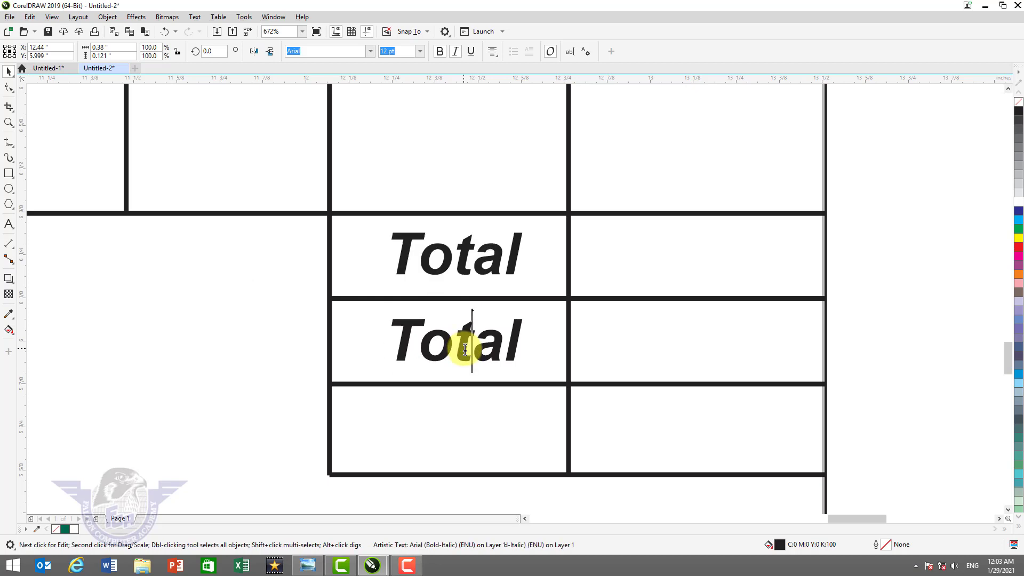
key(ctrl+a)
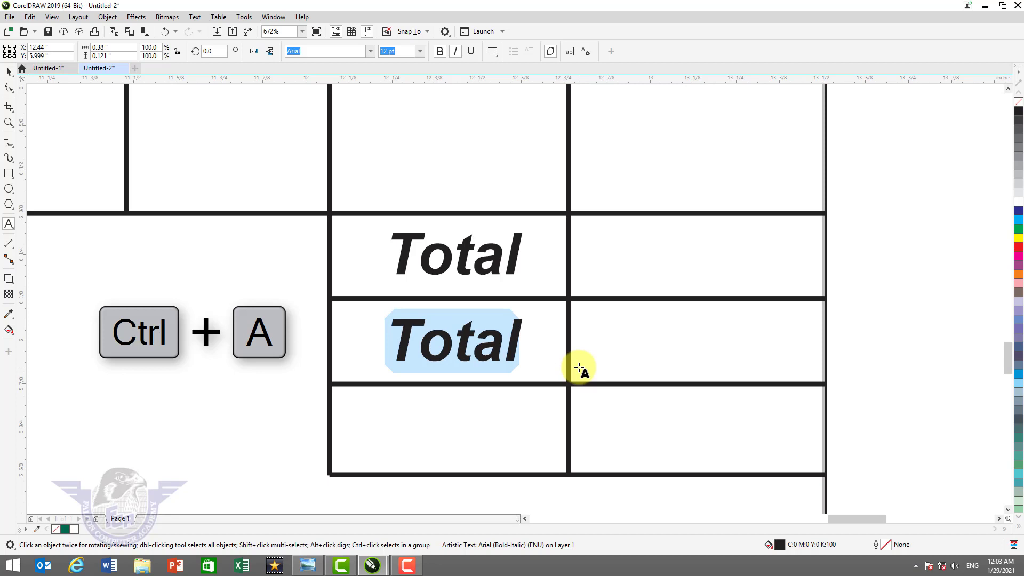
text(Advance)
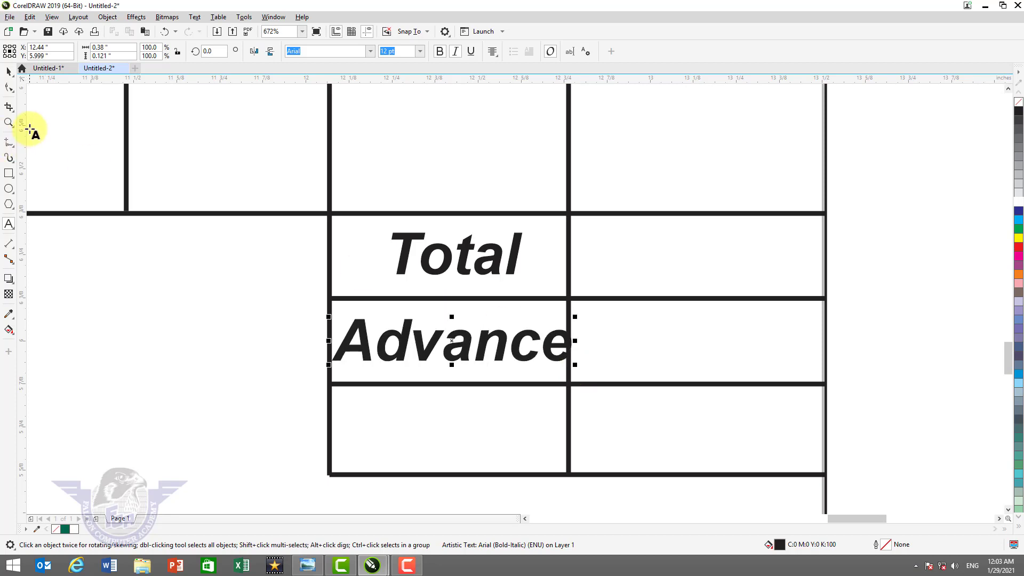
click(9, 71)
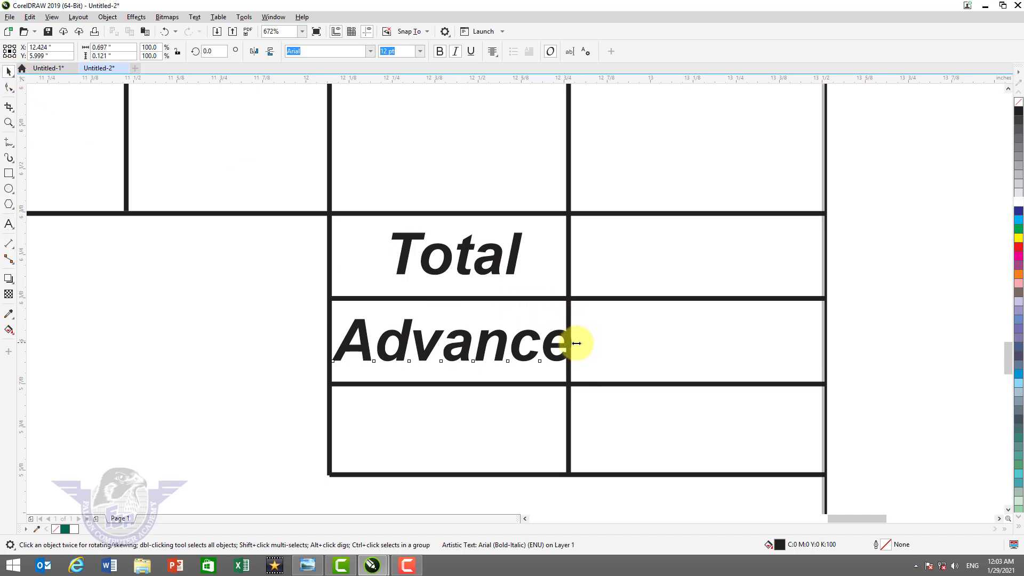
drag(576, 343, 561, 343)
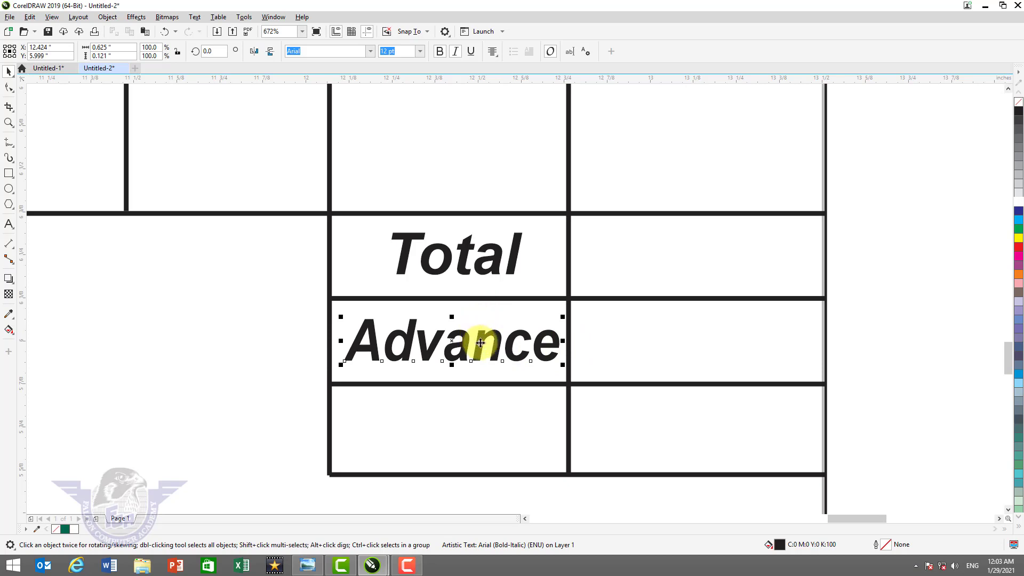
- Copy Advance into the bottom summary row and retype it as 'Balance'
drag(480, 343, 475, 430)
right_click(473, 430)
double_click(478, 431)
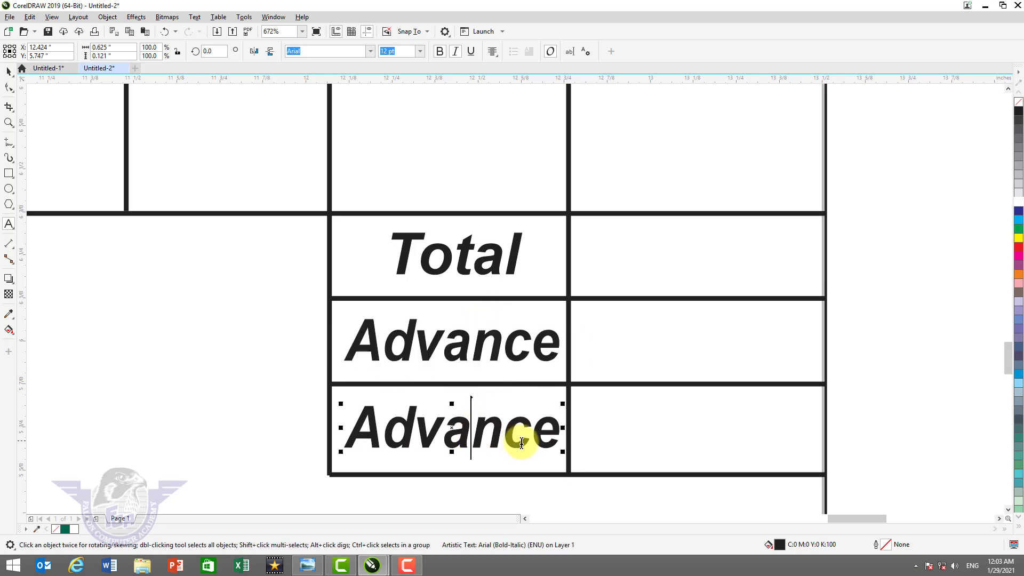
double_click(524, 443)
key(ctrl+a)
text(Balance)
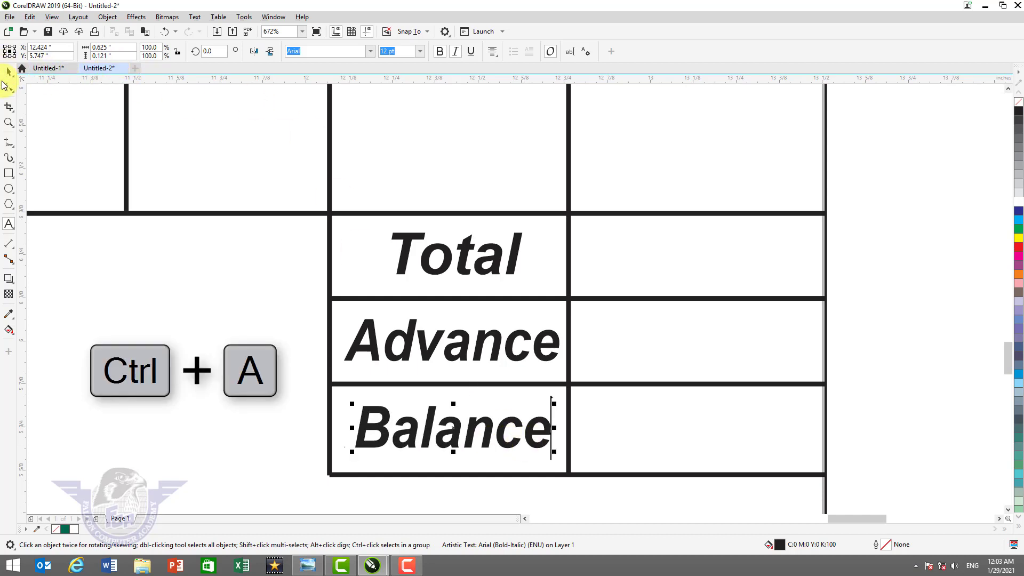
click(9, 71)
- Centre Total, Advance and Balance on one another and shift them slightly left
key(shift)
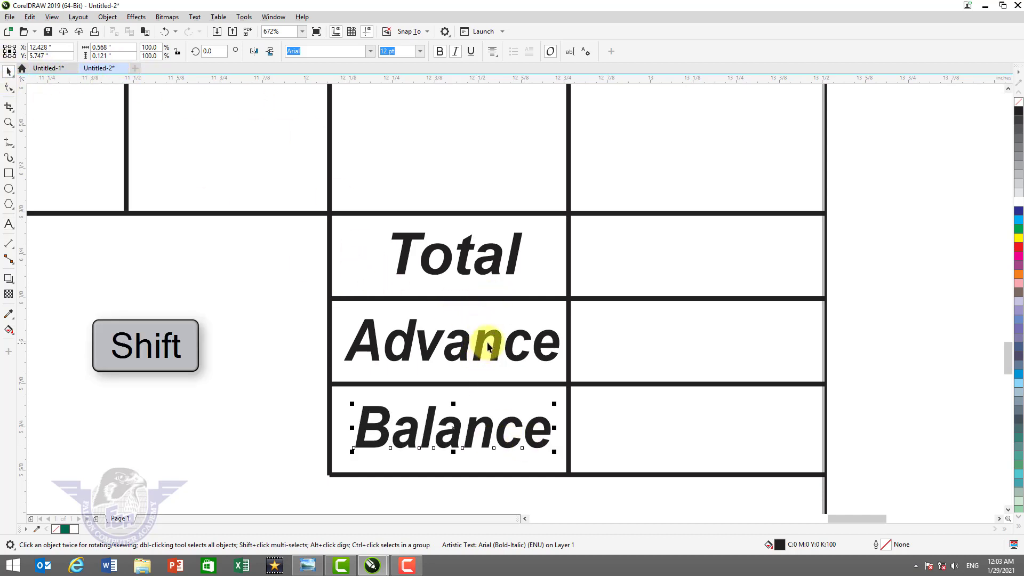
shift+click(487, 341)
shift+click(496, 255)
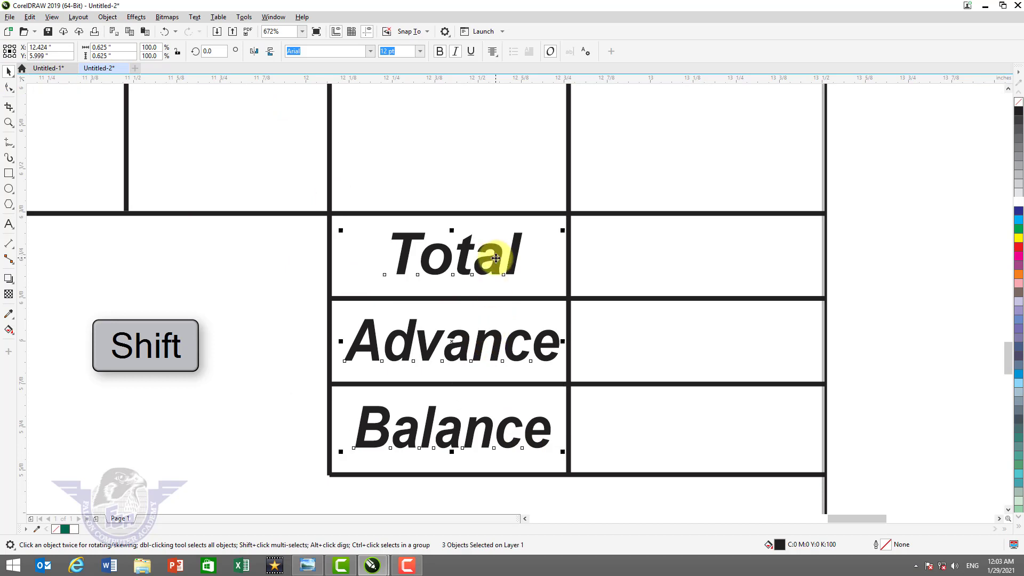
key(c)
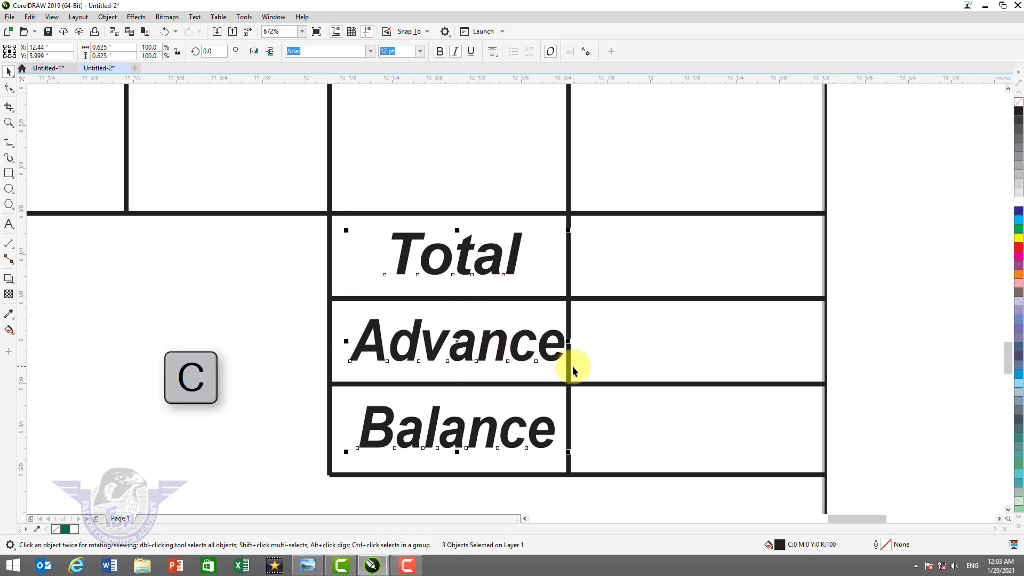
drag(548, 345, 538, 346)
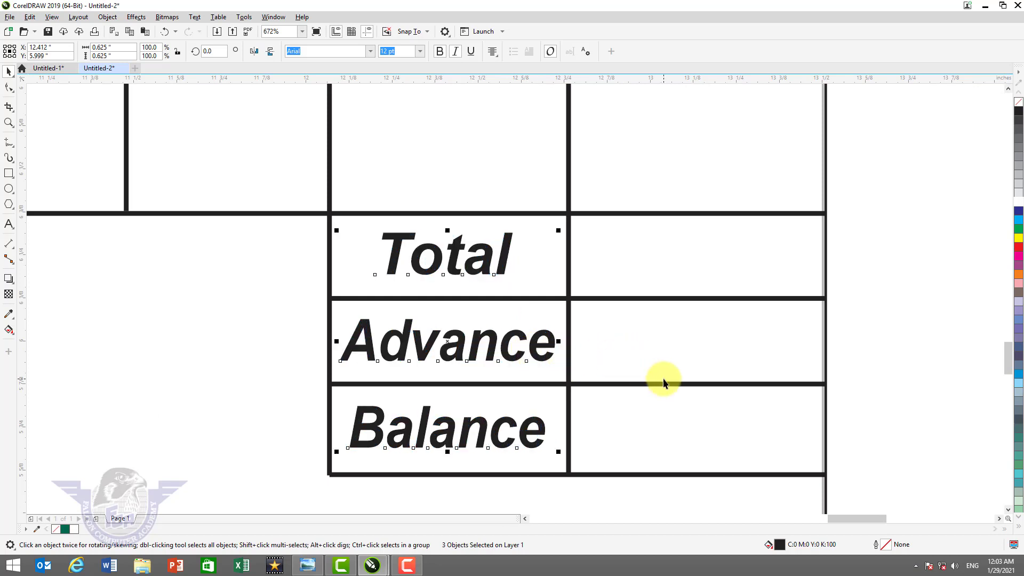
key(F4)
click(245, 276)
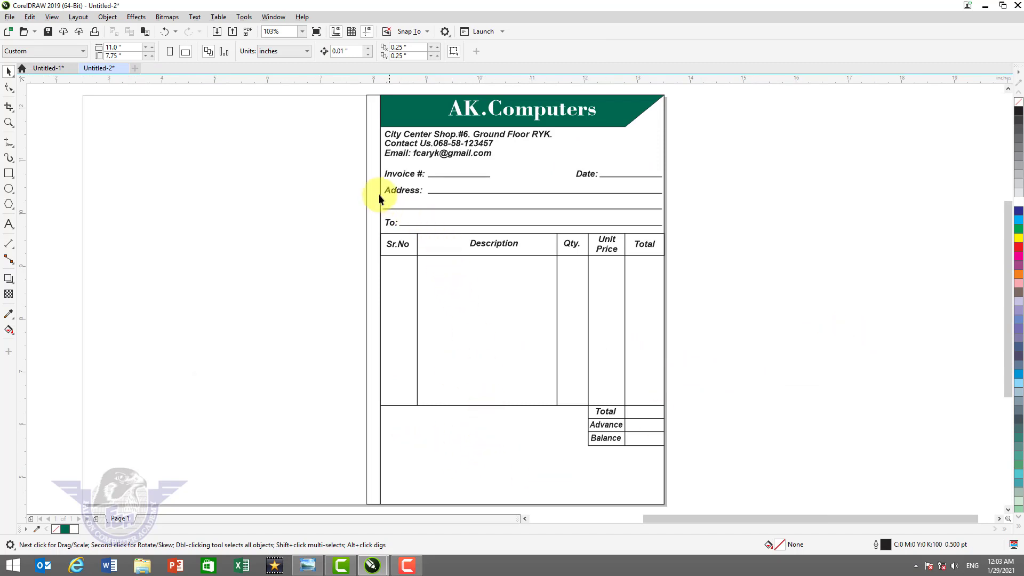
- Copy the Invoice #: label and underline below the table, with a guideline at the Balance row
drag(351, 165, 490, 182)
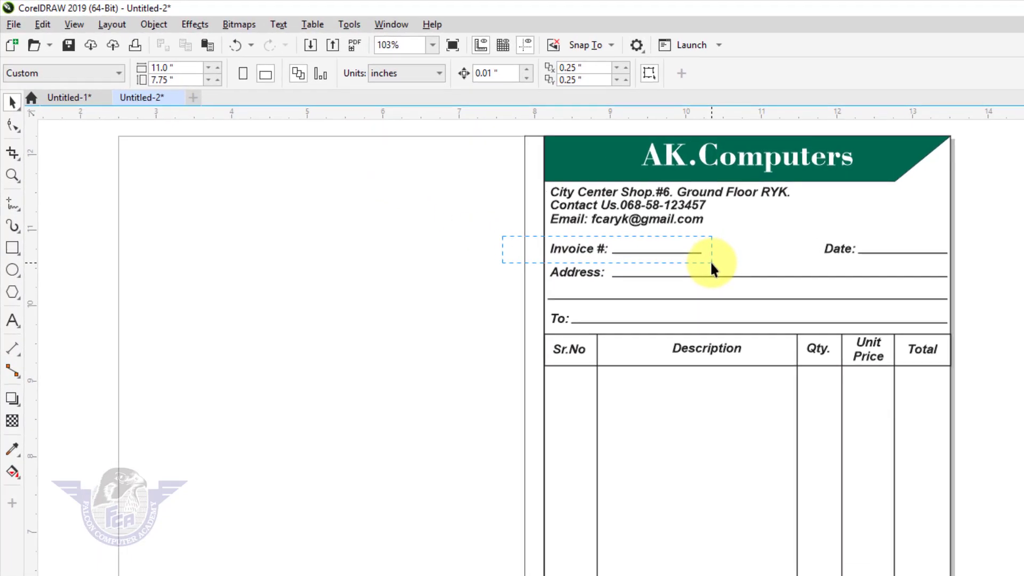
drag(711, 265, 709, 266)
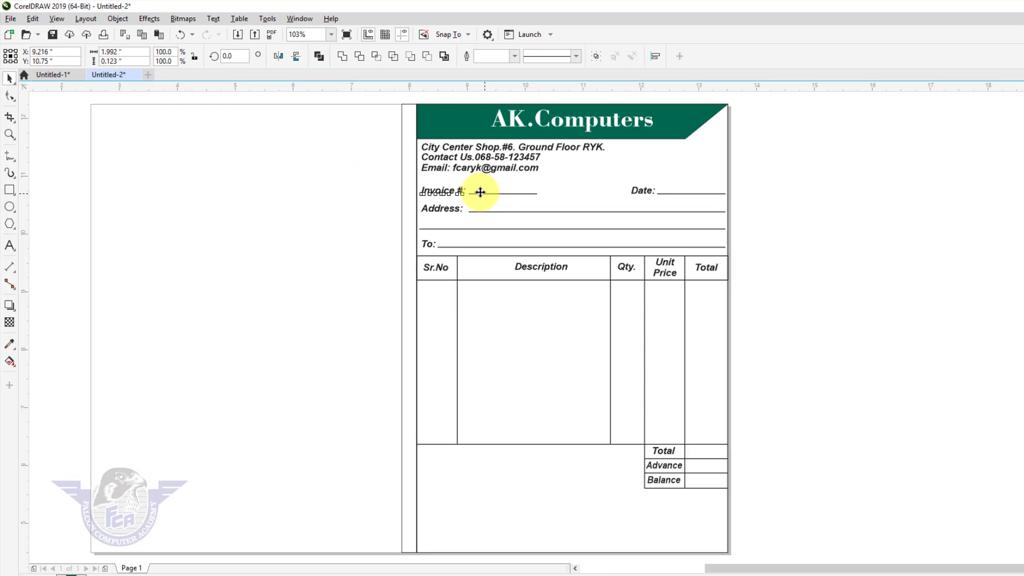
drag(480, 192, 478, 489)
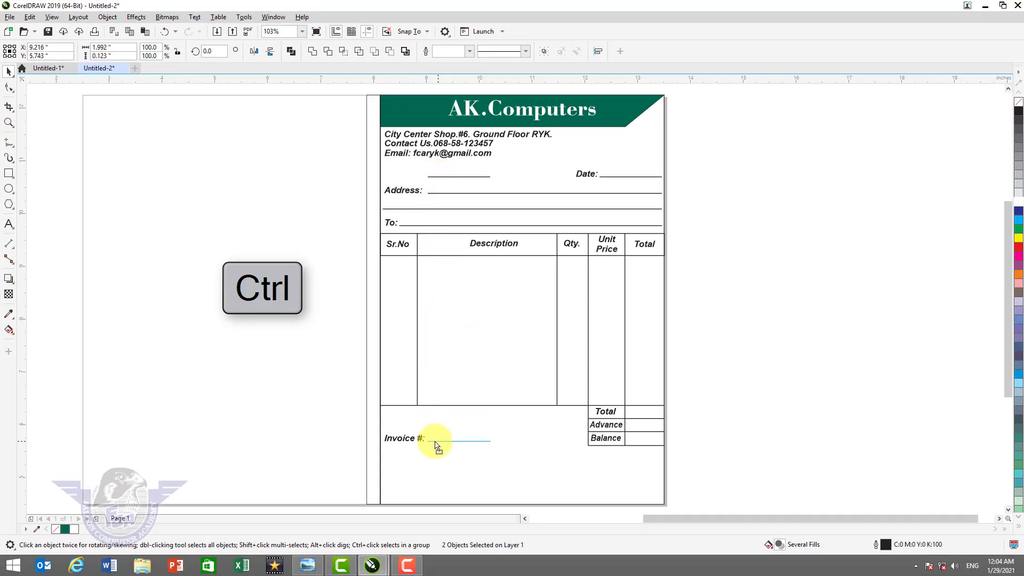
drag(435, 443, 435, 445)
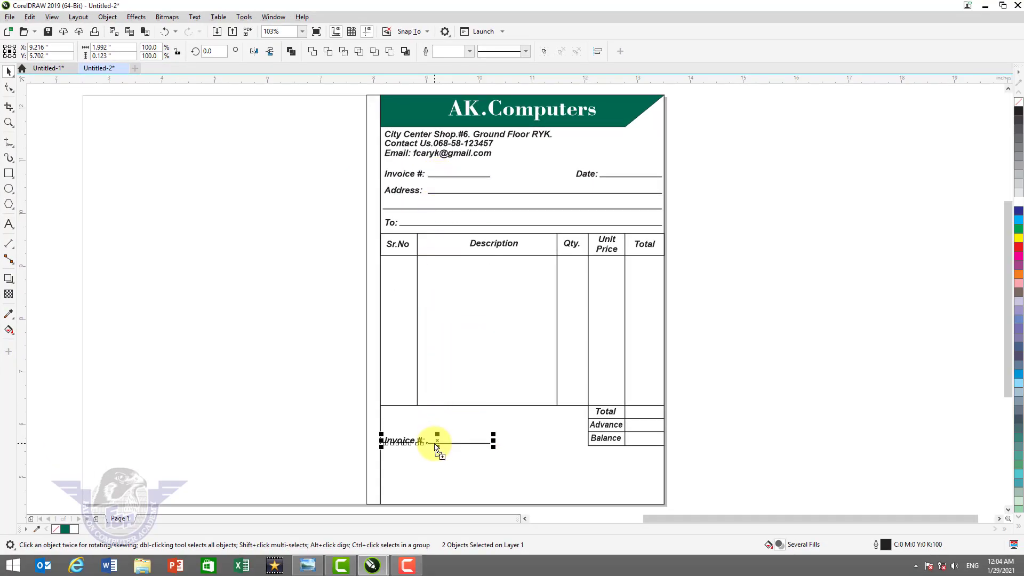
key(z)
drag(348, 398, 684, 485)
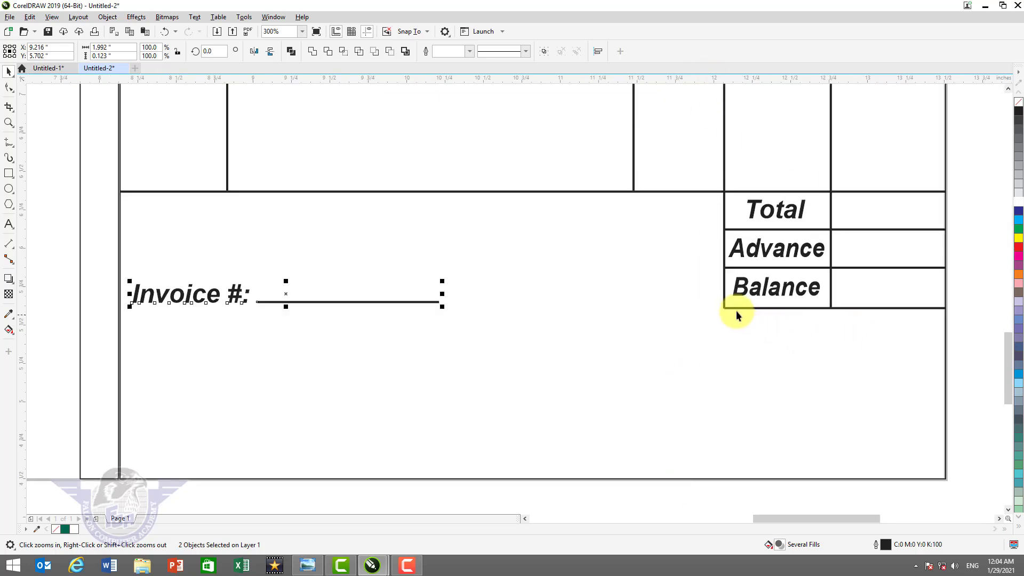
drag(681, 79, 683, 164)
drag(683, 315, 686, 310)
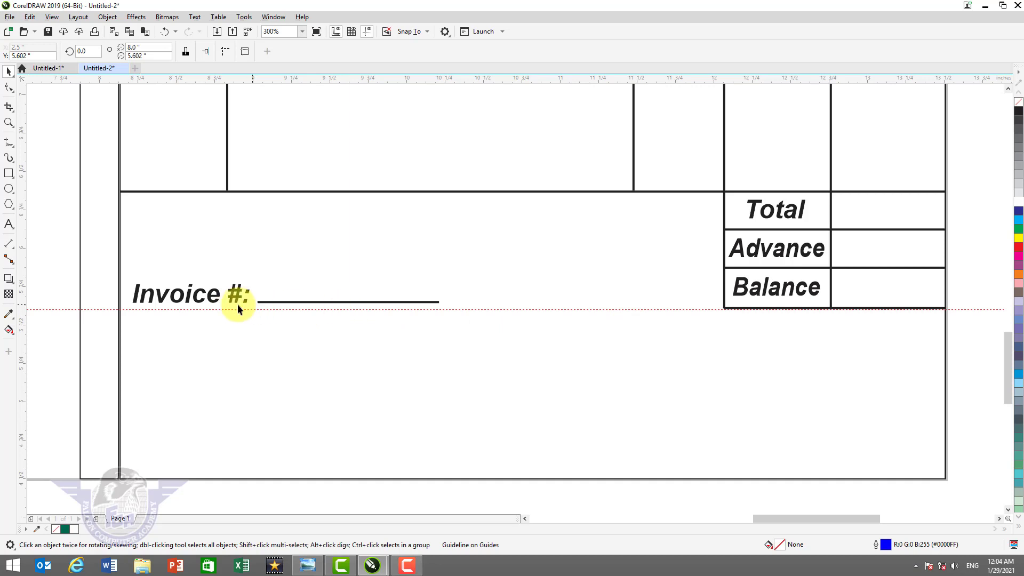
- Retype the copied label as 'Sign' and stretch its underline left to meet it
double_click(197, 294)
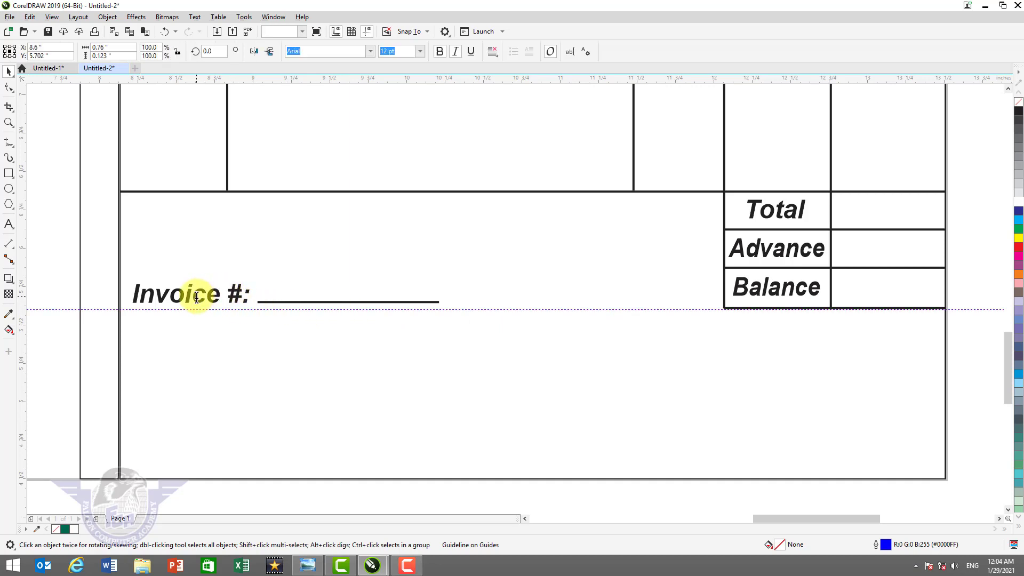
key(ctrl+a)
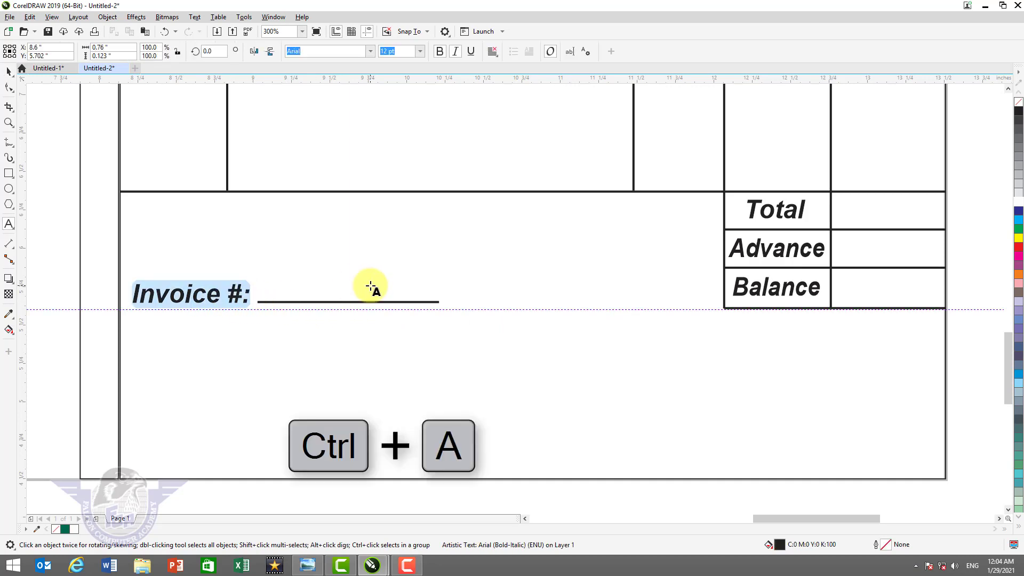
text(Sign:)
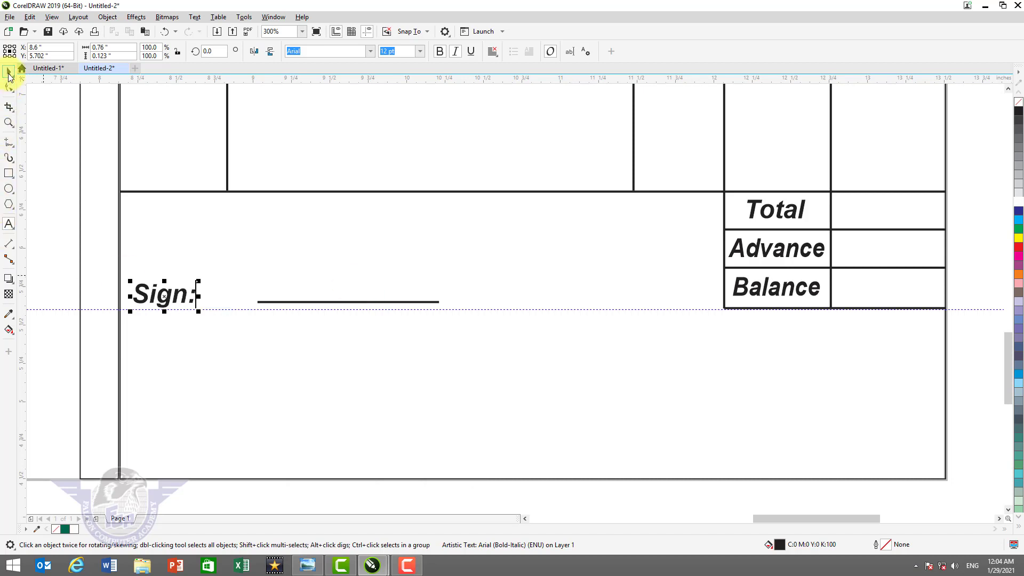
click(9, 72)
click(262, 302)
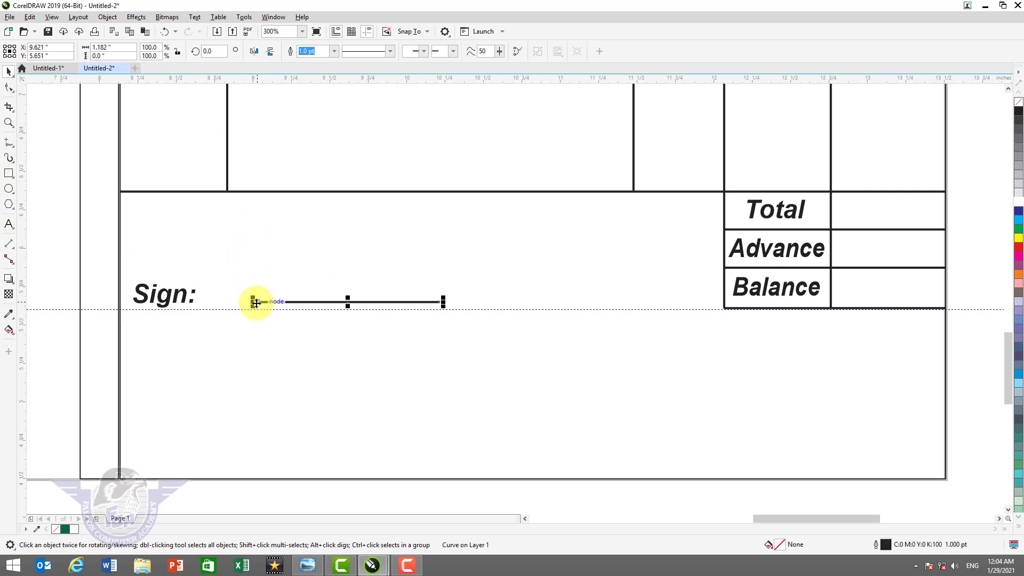
drag(256, 301, 194, 315)
click(294, 347)
scroll(295, 348, down, 1)
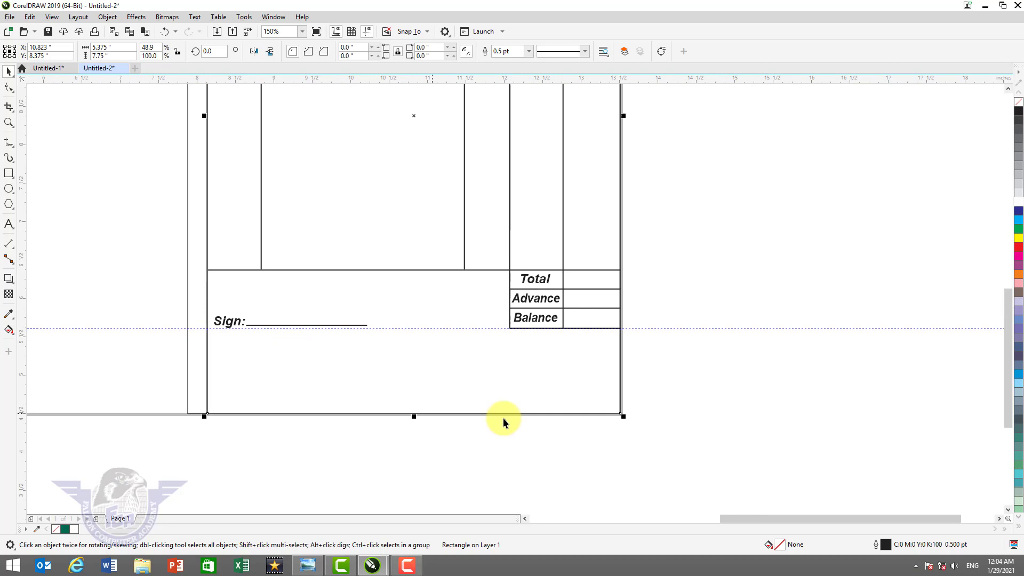
click(705, 356)
key(F2)
drag(155, 283, 647, 453)
- Copy the Sign: label to the page bottom and retype it as 'Thanks for Visit.'
click(177, 207)
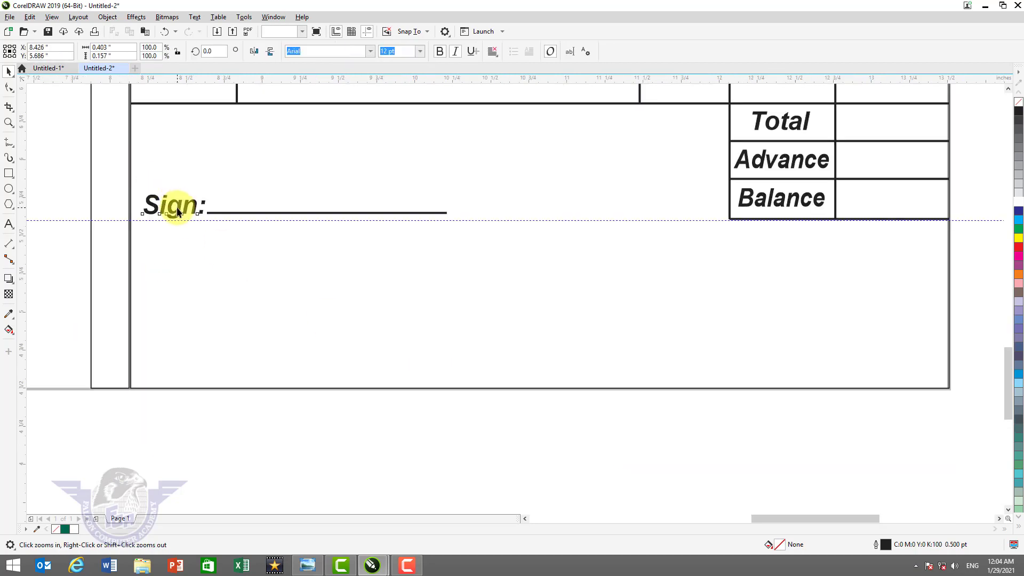
mouse_move(178, 209)
mouse_down()
mouse_move(487, 372)
mouse_move(482, 357)
mouse_up()
right_click(482, 357)
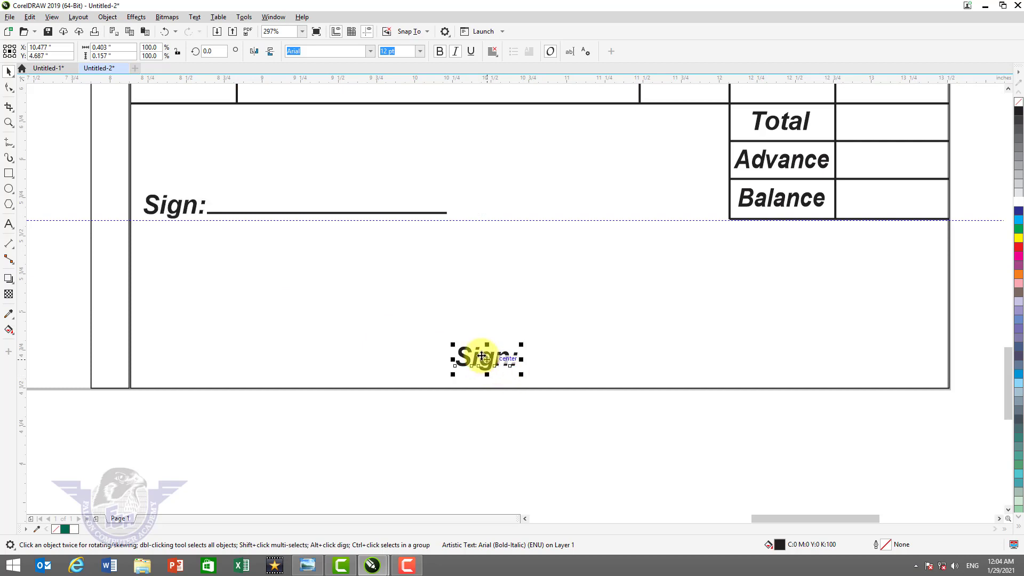
double_click(481, 356)
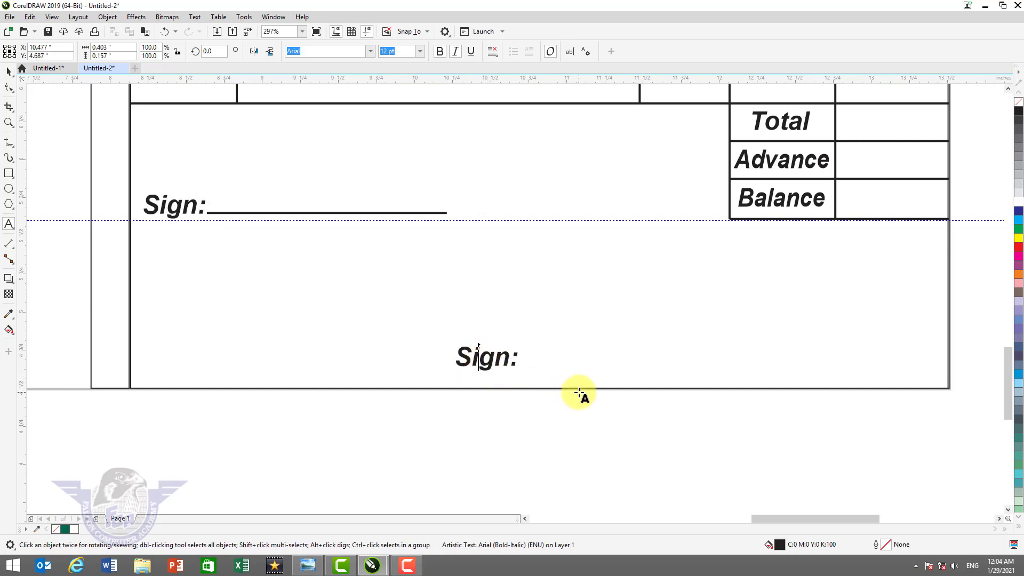
key(ctrl+a)
text(Thank)
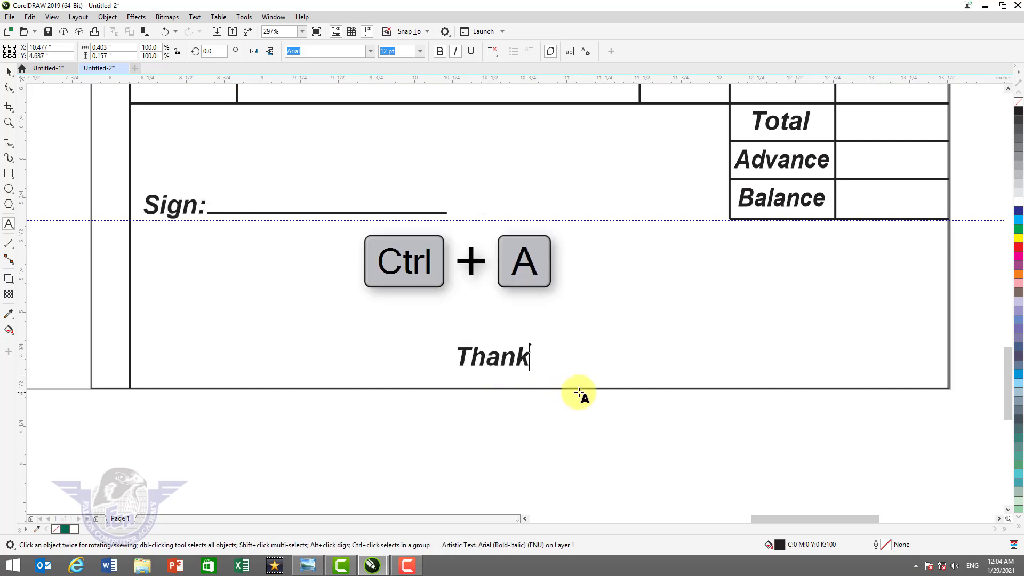
text(s for Visit)
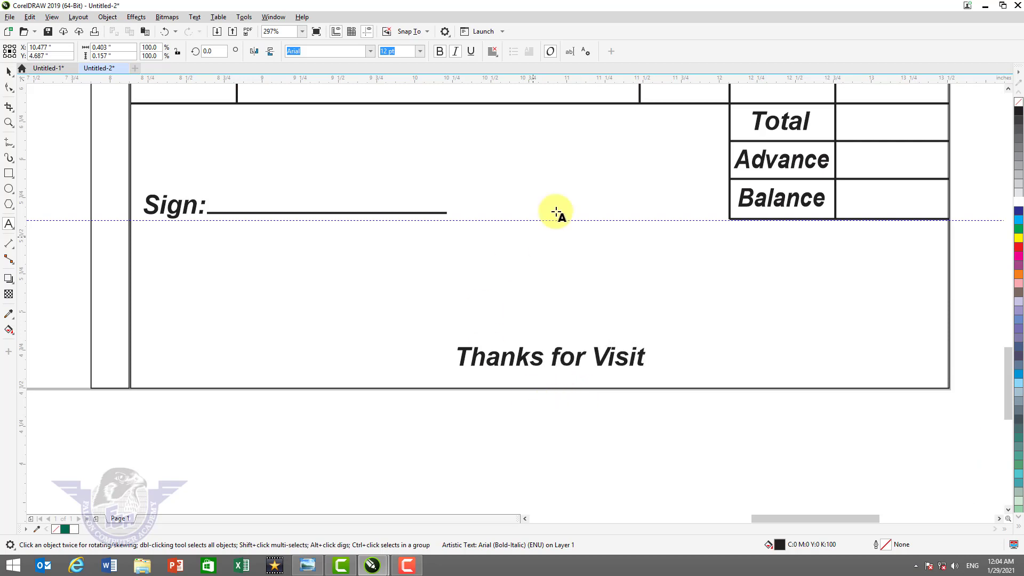
key(Escape)
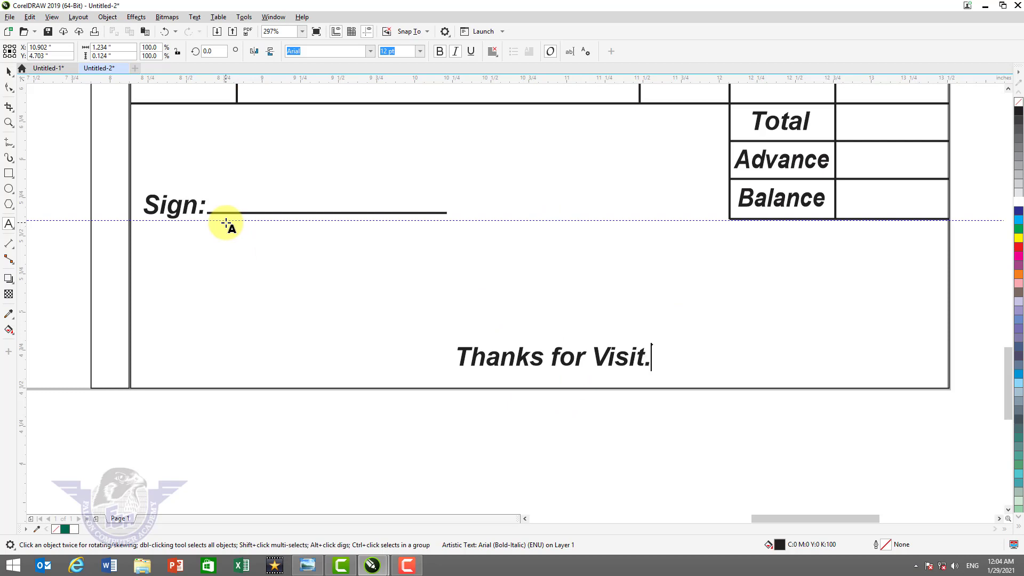
key(Escape)
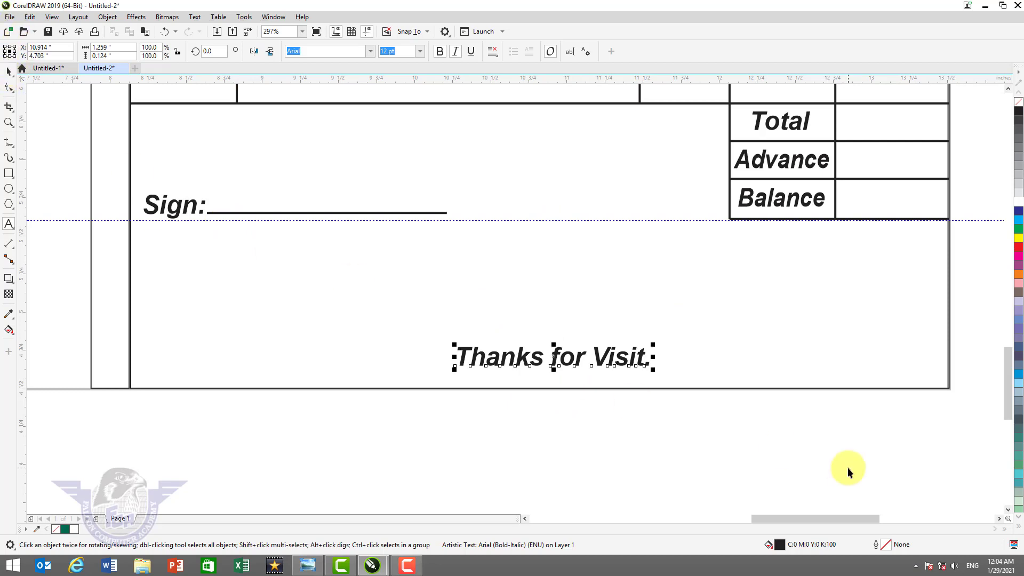
- Centre the footer horizontally on the invoice frame and view the whole page
shift+click(883, 369)
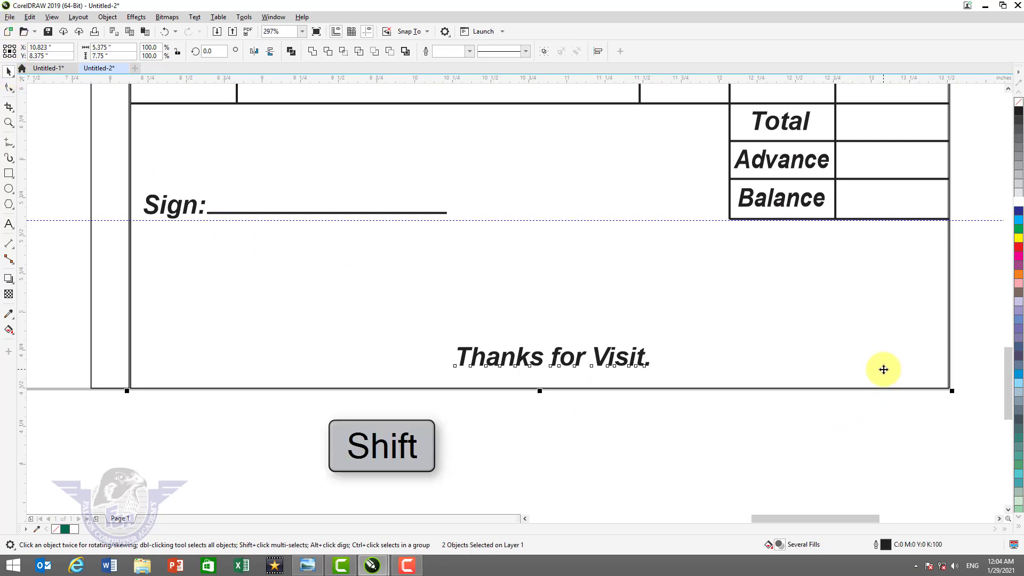
key(c)
click(610, 446)
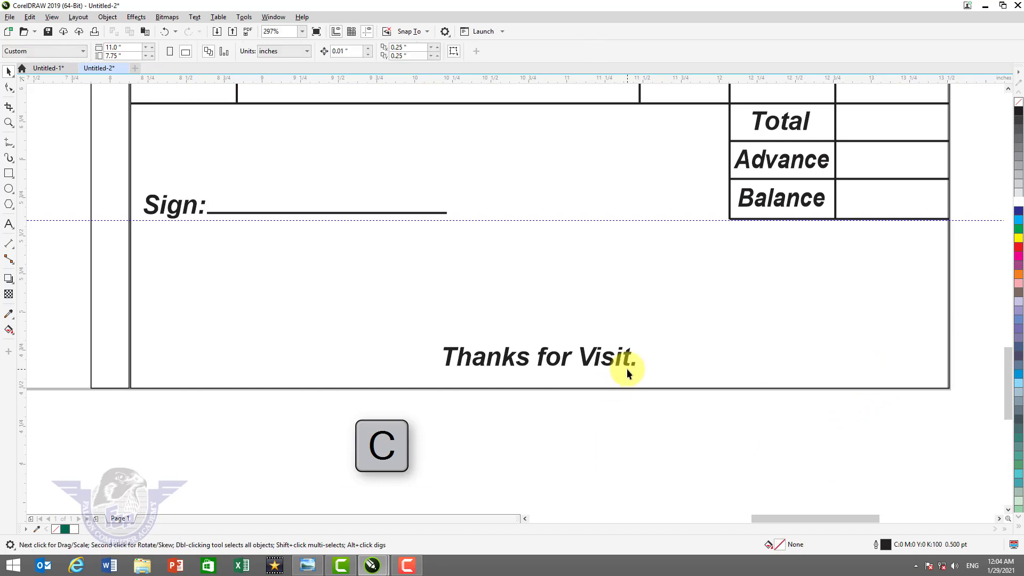
key(shift+F4)
key(F4)
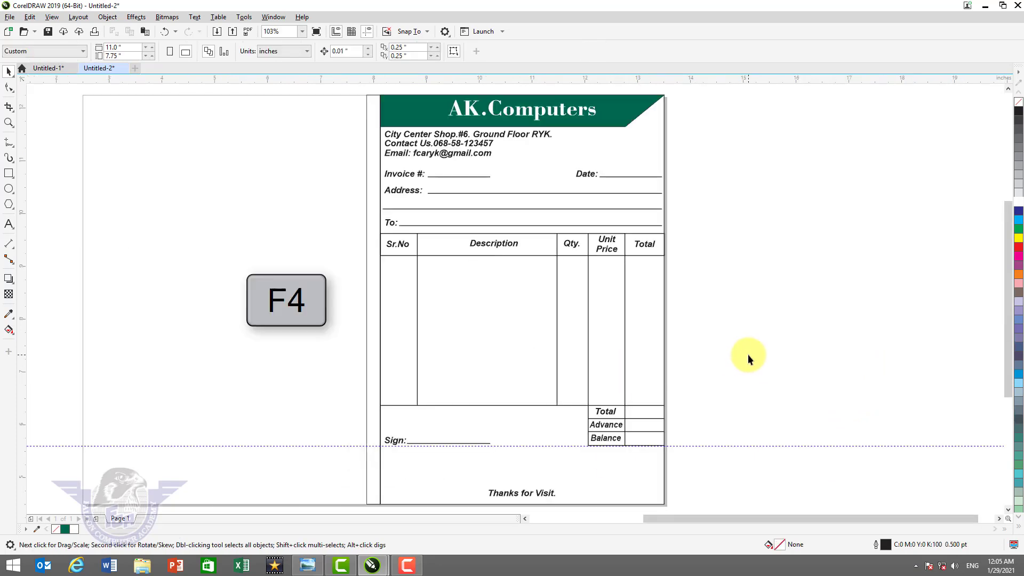
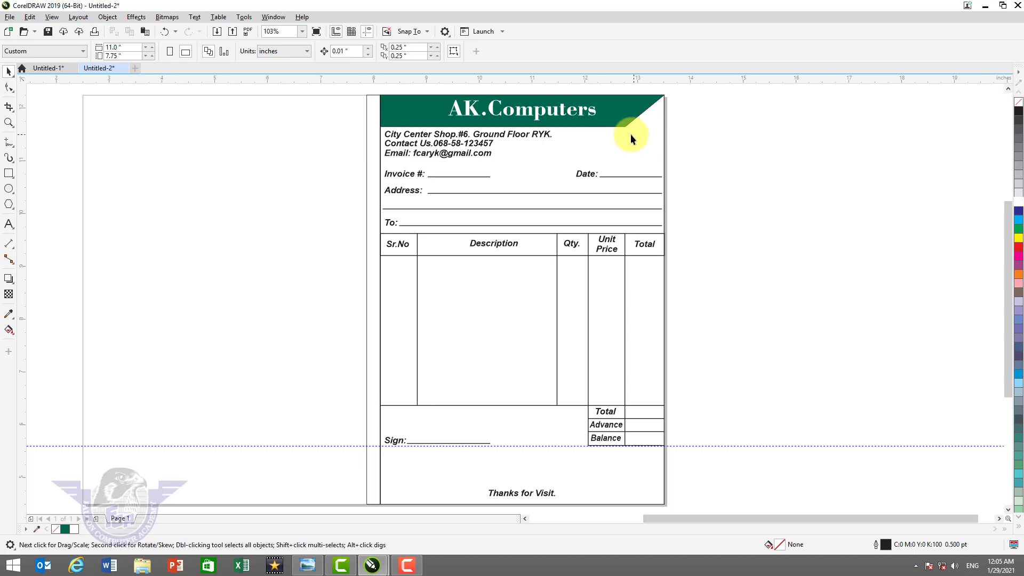
- Drop a dark-blue copy of the AK.Computers title below the header
key(F2)
drag(429, 95, 688, 176)
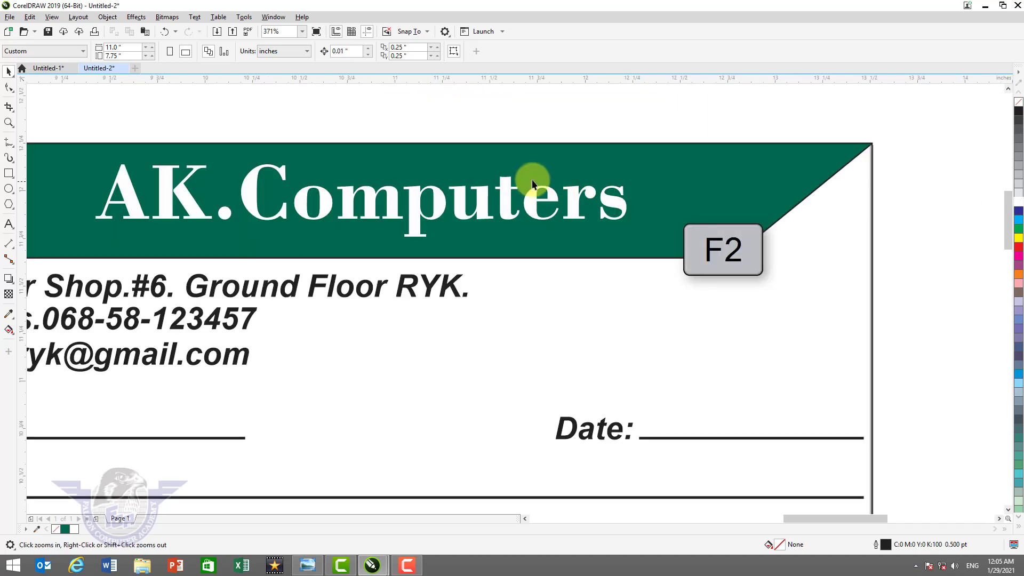
click(481, 212)
drag(487, 219, 709, 326)
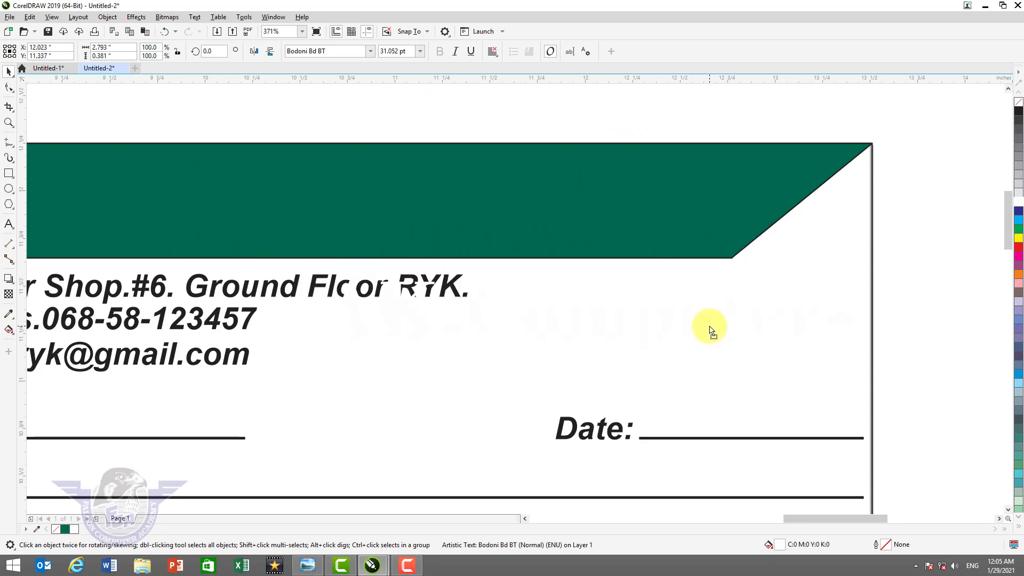
right_click(709, 326)
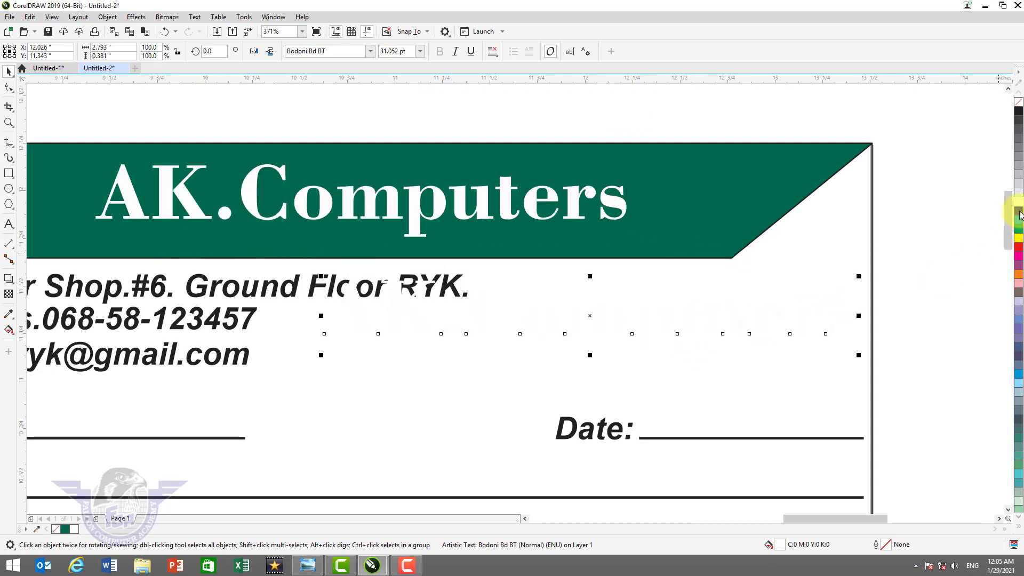
click(1019, 215)
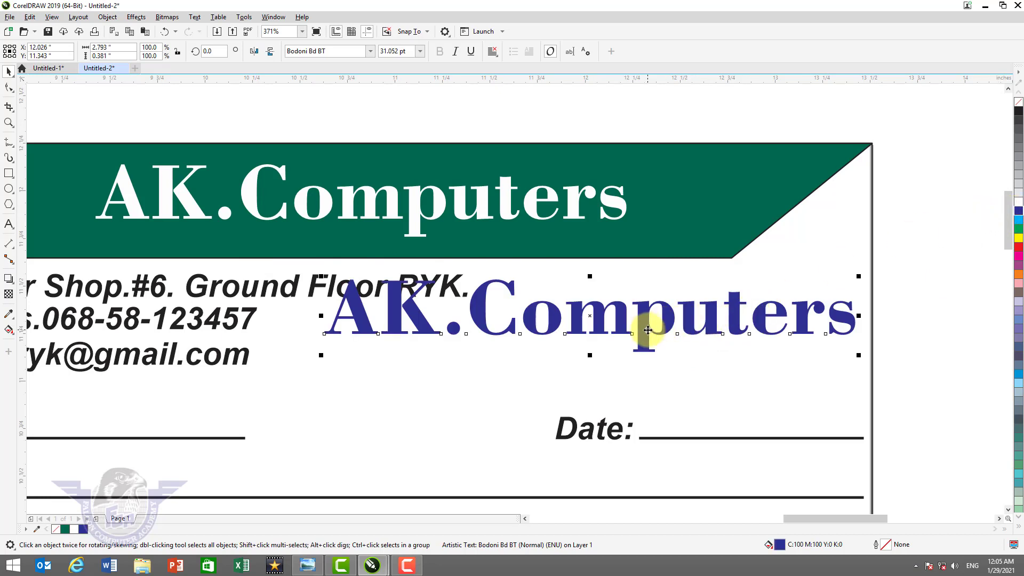
- Retype the copy as 'A' and place it beneath the header's slanted corner
drag(647, 331, 649, 367)
double_click(648, 365)
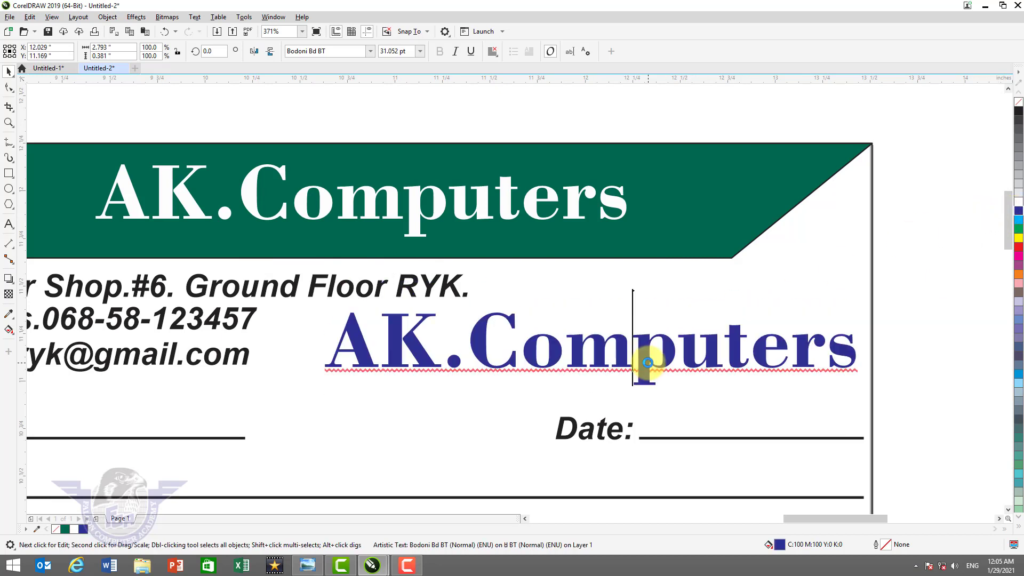
key(ctrl+a)
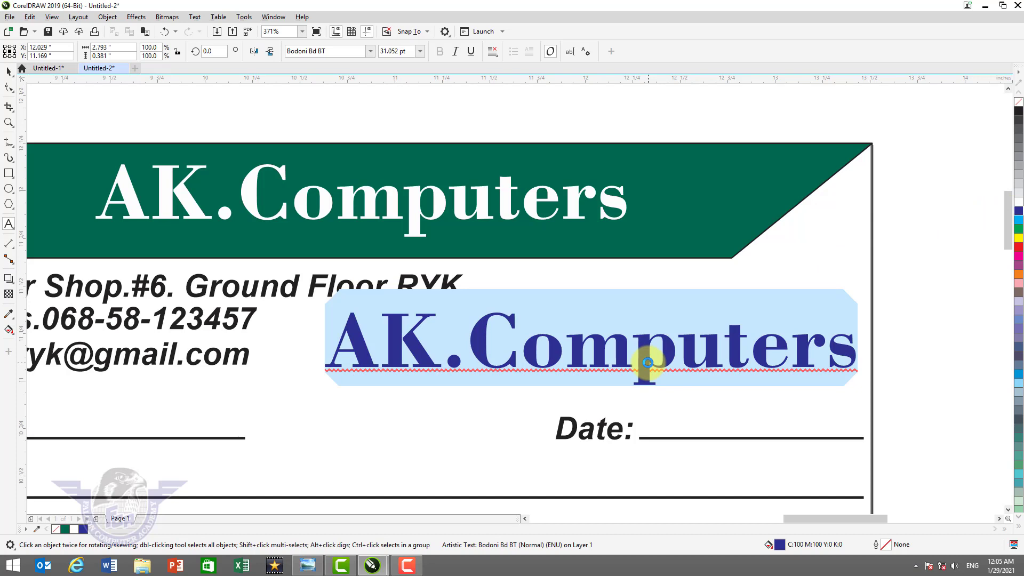
text(A)
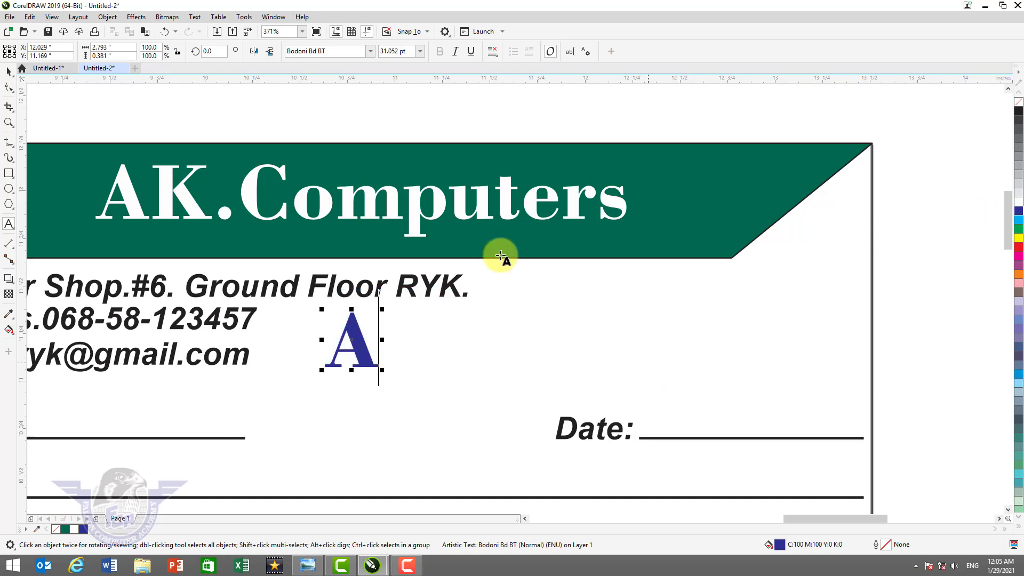
click(9, 71)
drag(352, 341, 788, 297)
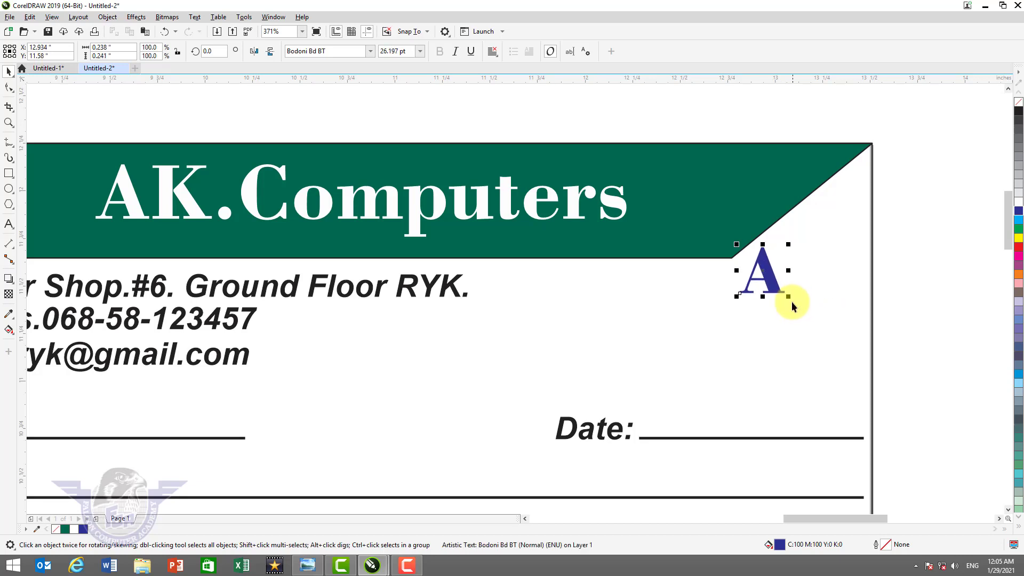
- Duplicate the A to its right and retype the copy as 'K'
key(F2)
drag(690, 220, 822, 319)
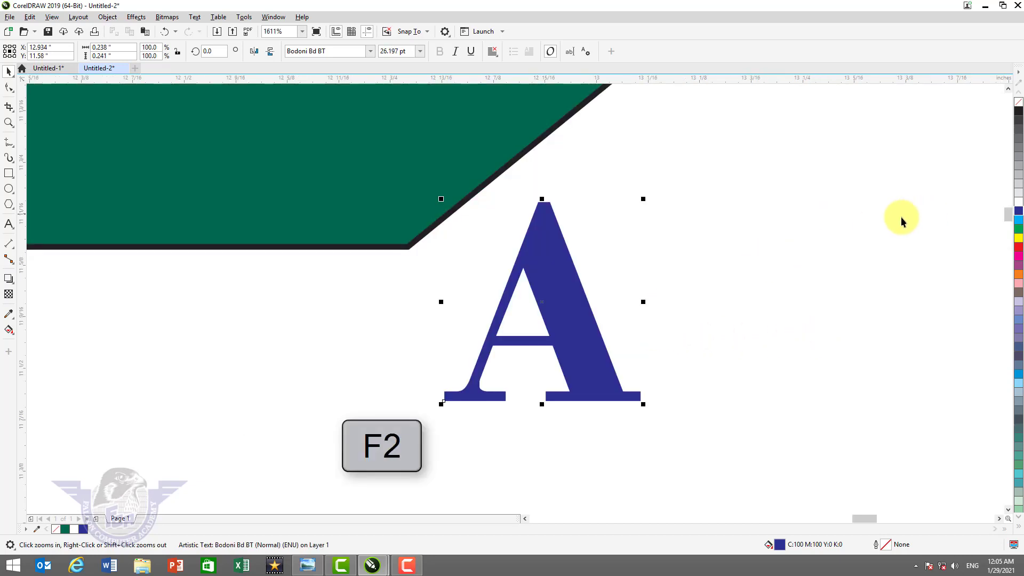
drag(572, 299, 659, 347)
right_click(659, 347)
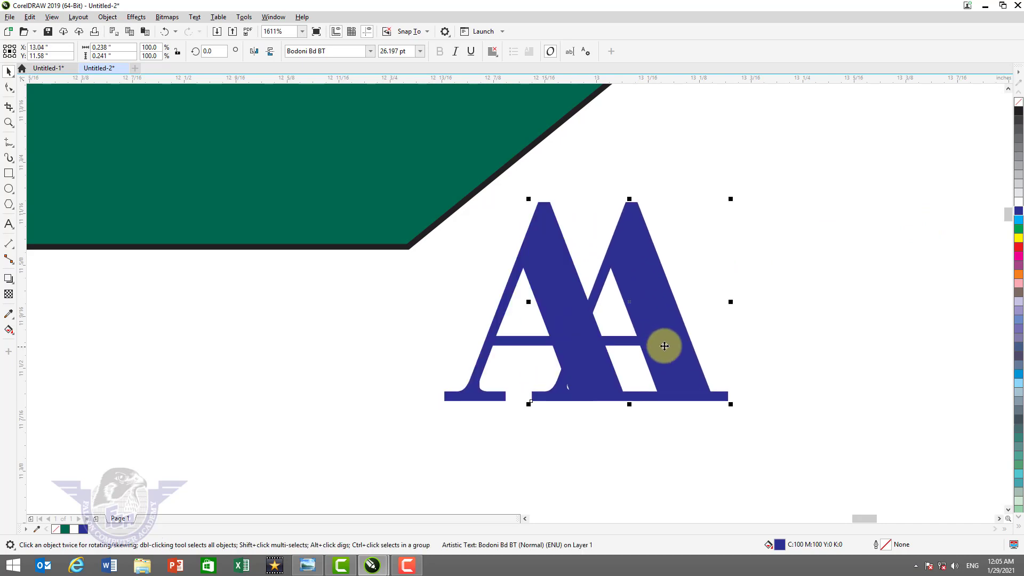
key(F8)
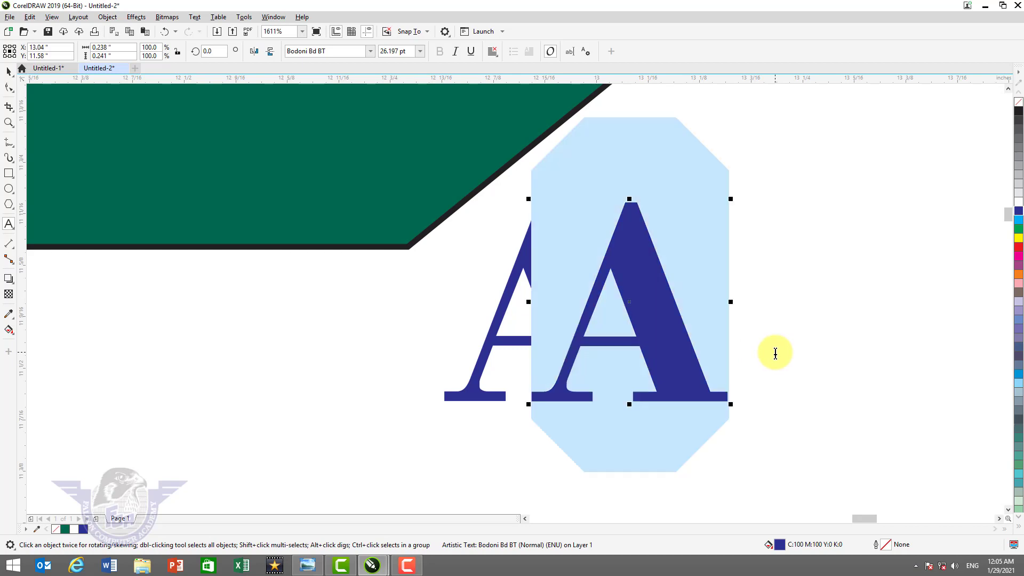
text(K)
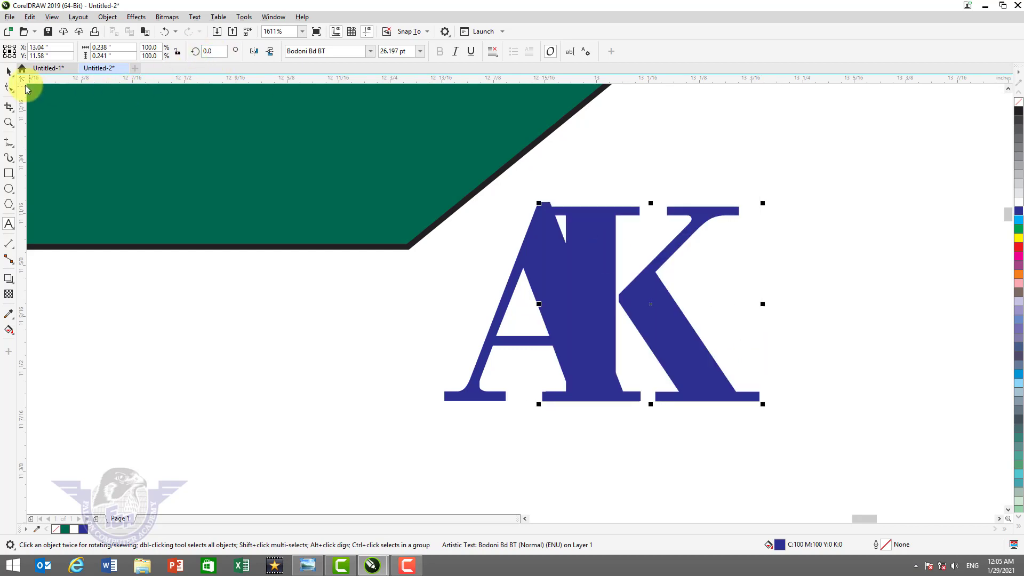
- Shift the K down-right so it overlaps the A, and colour it cyan
drag(606, 299, 671, 346)
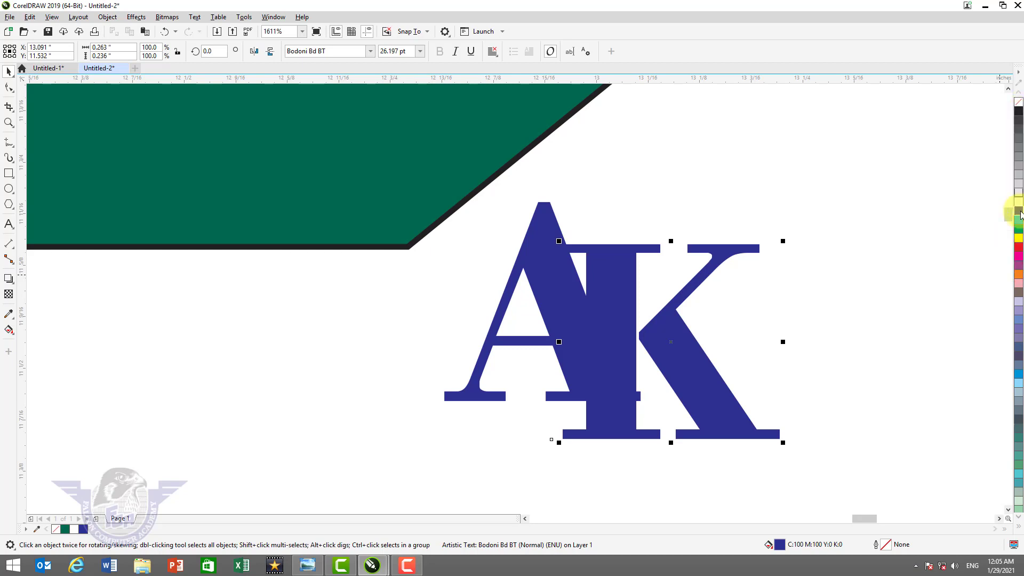
click(1018, 218)
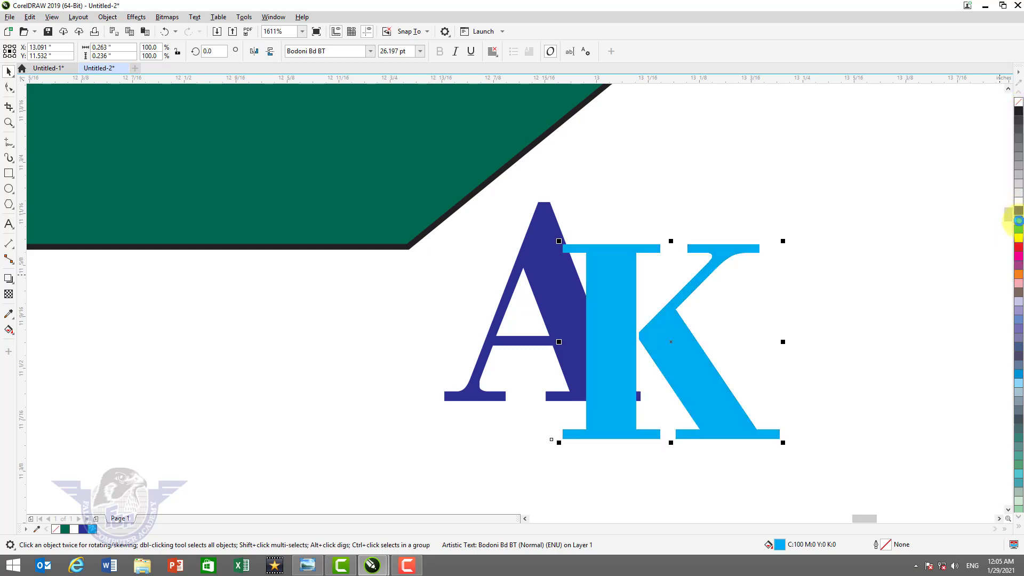
click(525, 247)
click(1019, 527)
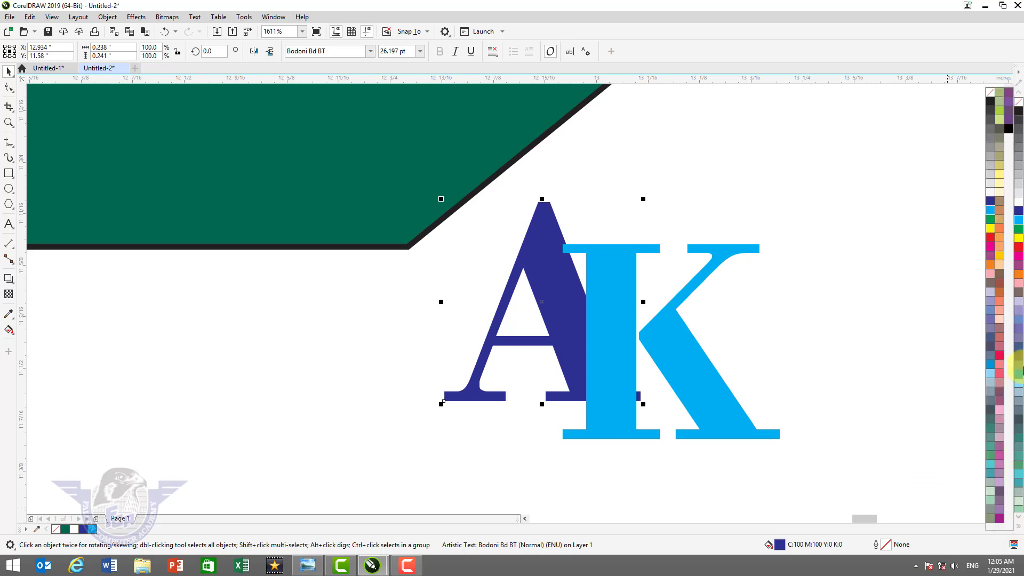
- Fill the A letter black
click(1008, 130)
click(671, 338)
click(670, 338)
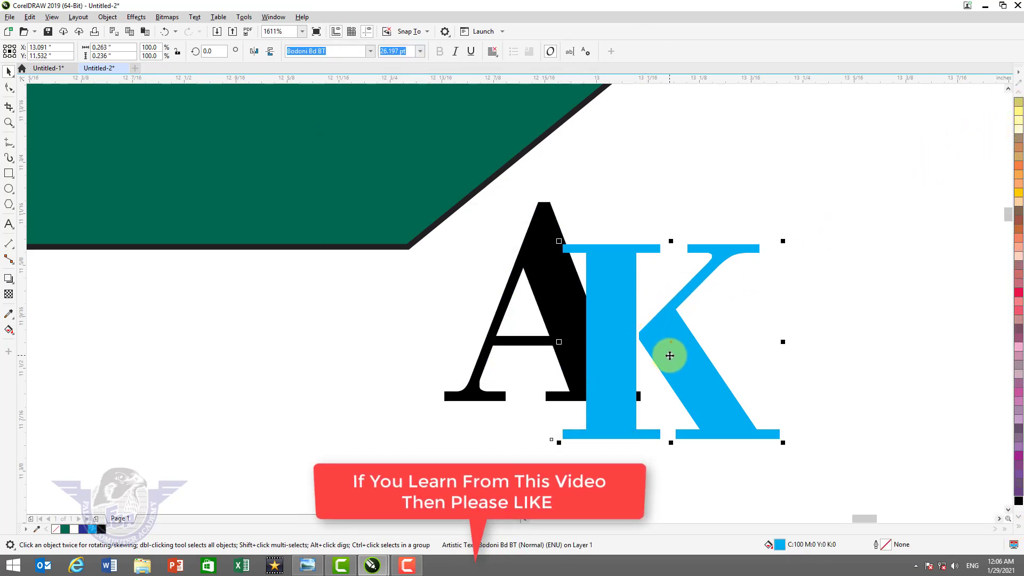
- Duplicate the K down and right, and retype the copy as 'C'
drag(671, 349, 830, 370)
drag(813, 404, 767, 455)
key(F8)
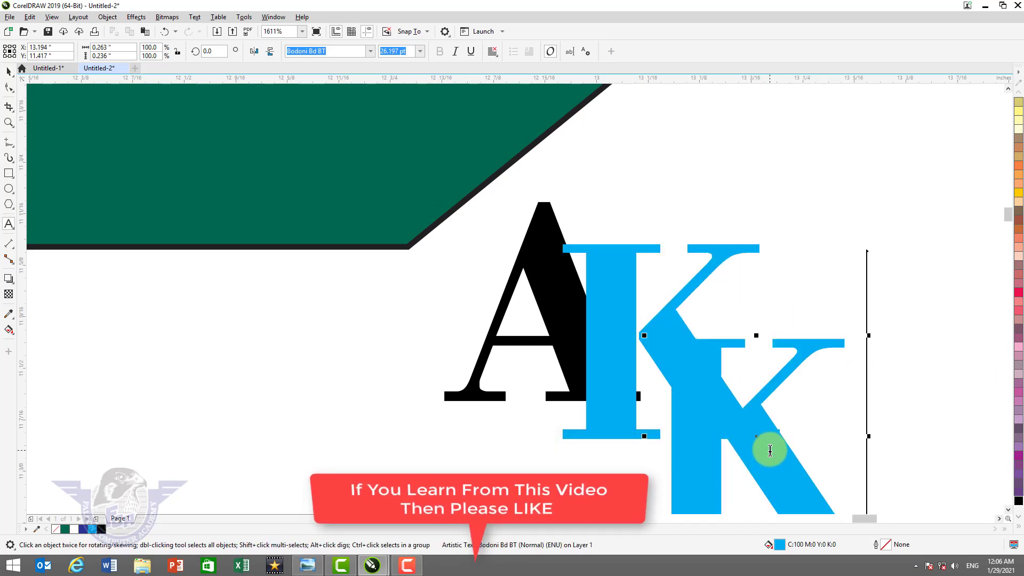
double_click(771, 450)
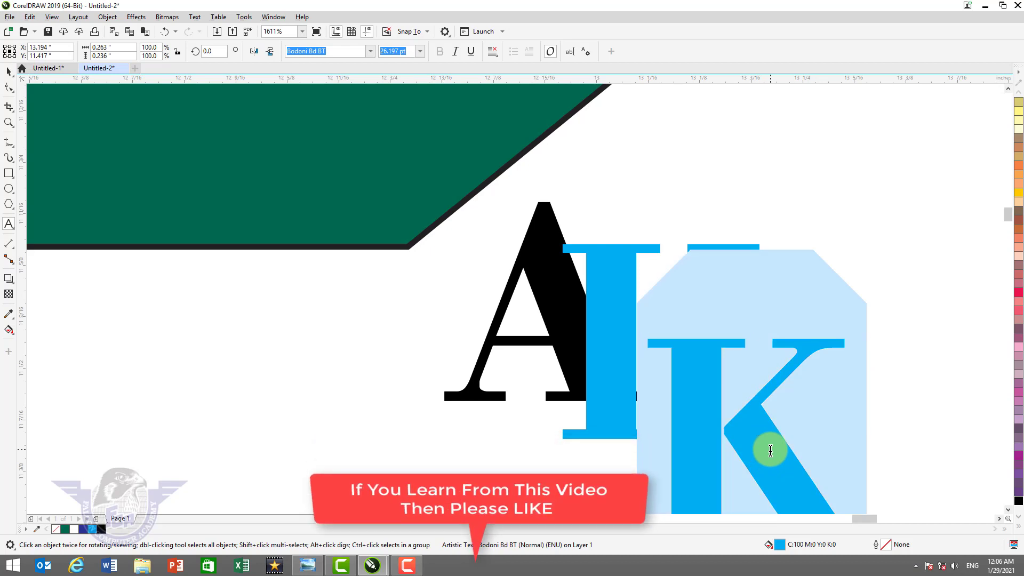
text(C)
click(9, 71)
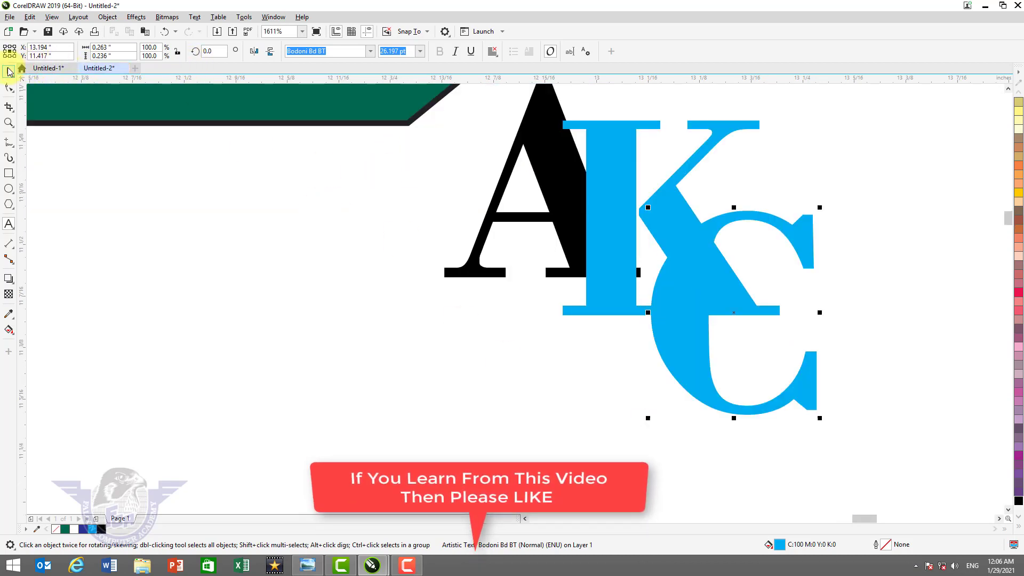
- Colour the C dark blue and select all three letters
click(713, 277)
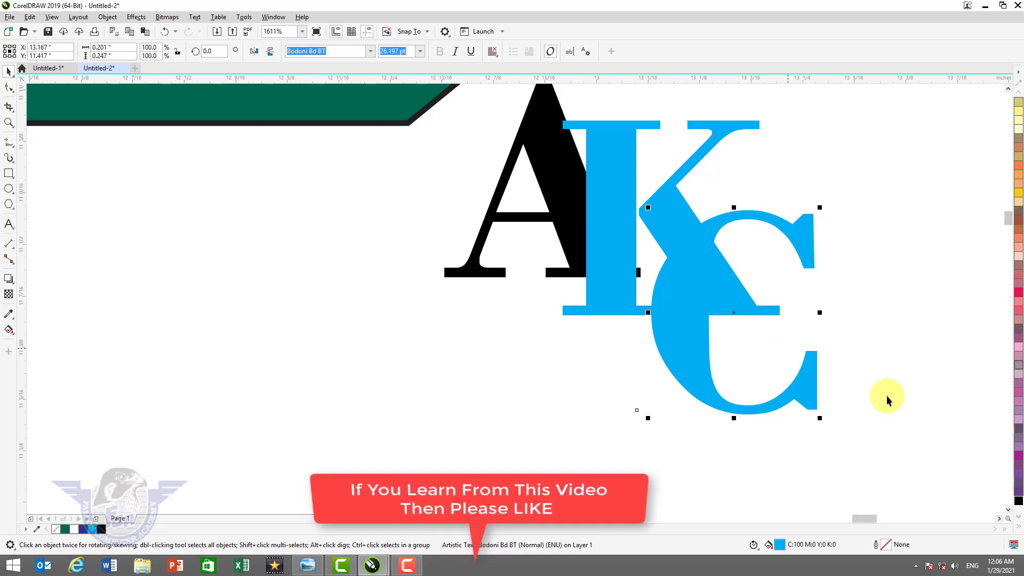
click(1019, 527)
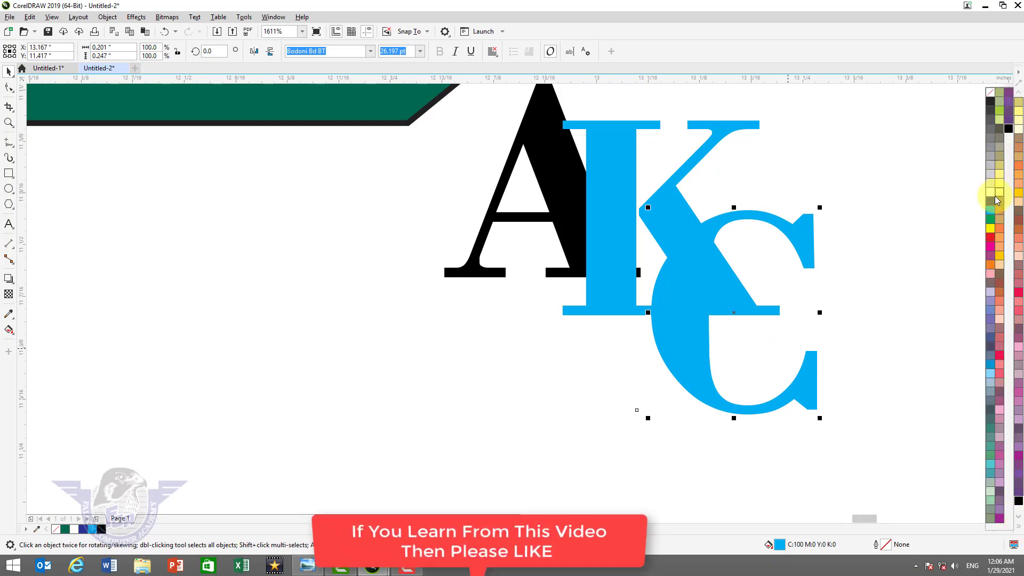
click(989, 200)
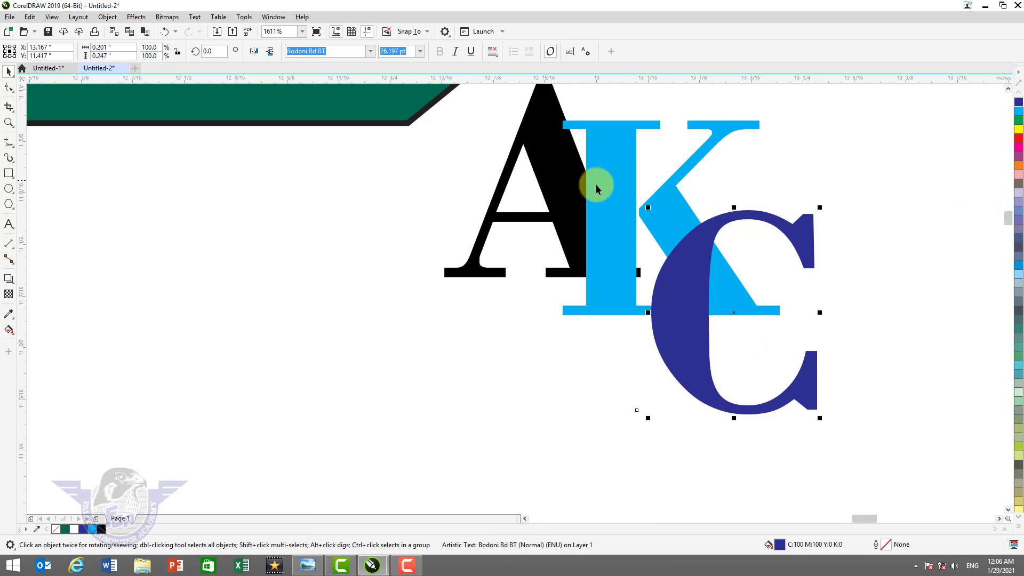
shift+click(564, 194)
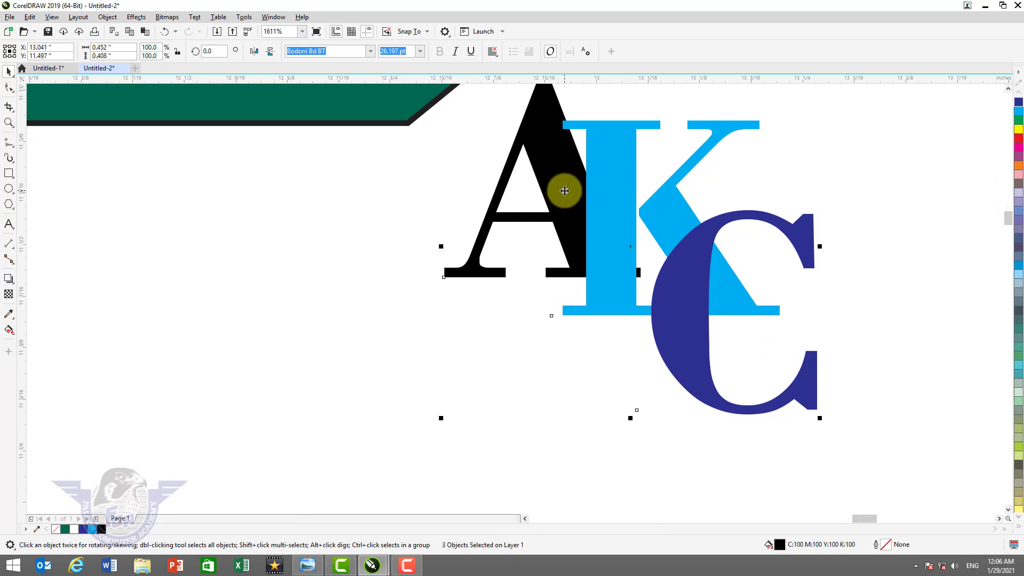
- Convert the letters to curves and fill the K–A intersection orange
key(ctrl+q)
click(649, 184)
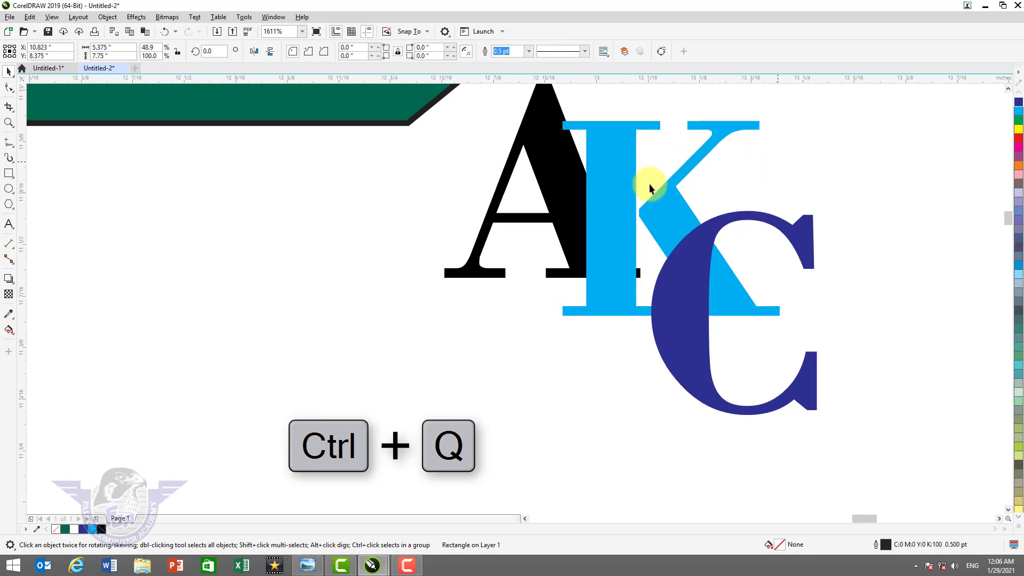
click(612, 193)
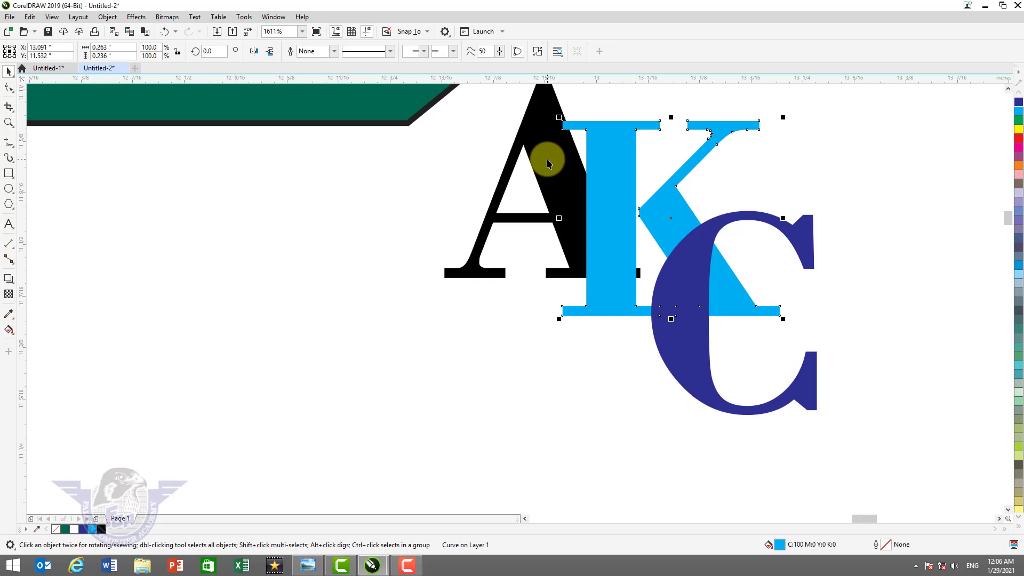
shift+click(534, 130)
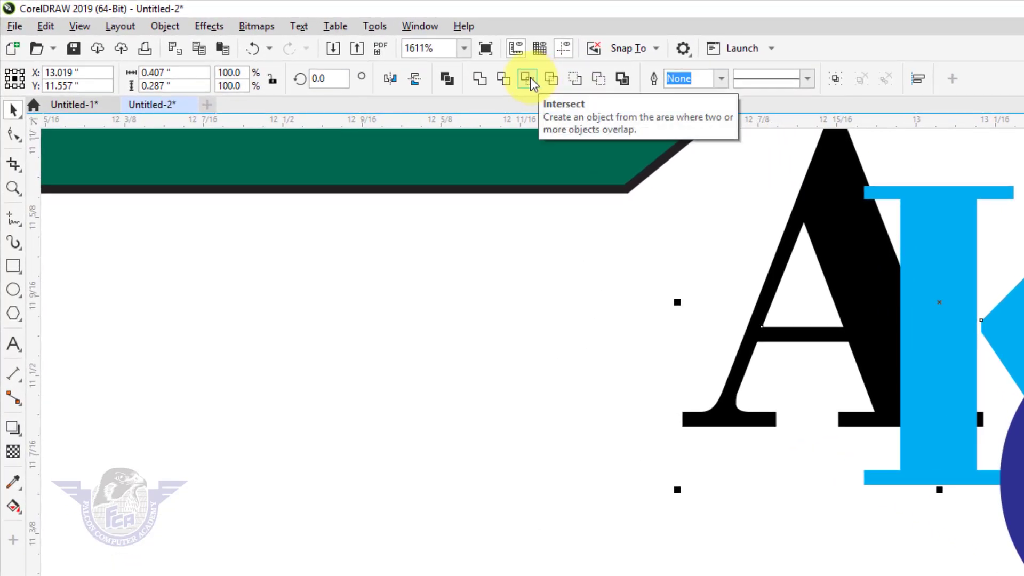
click(435, 65)
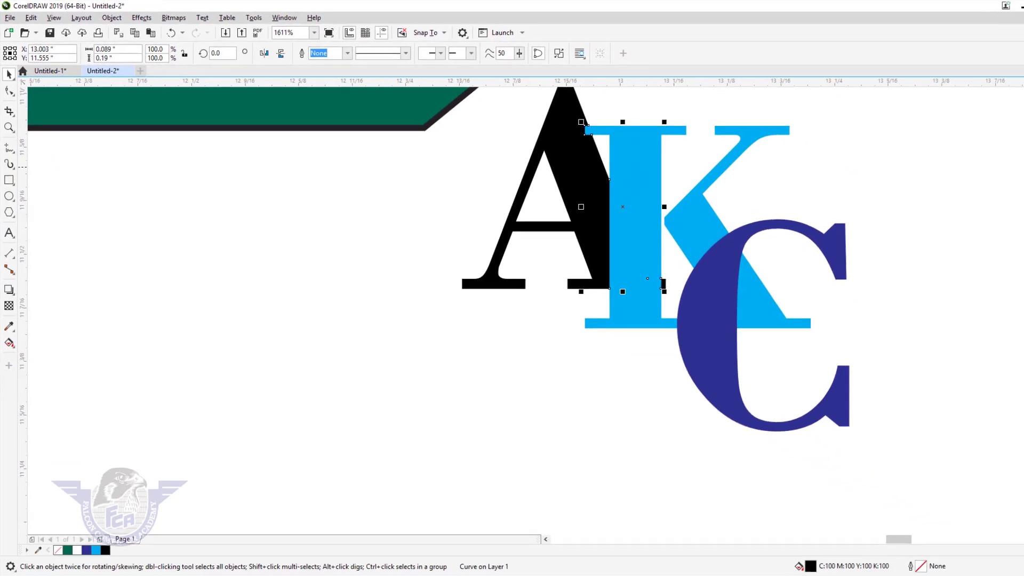
click(1019, 166)
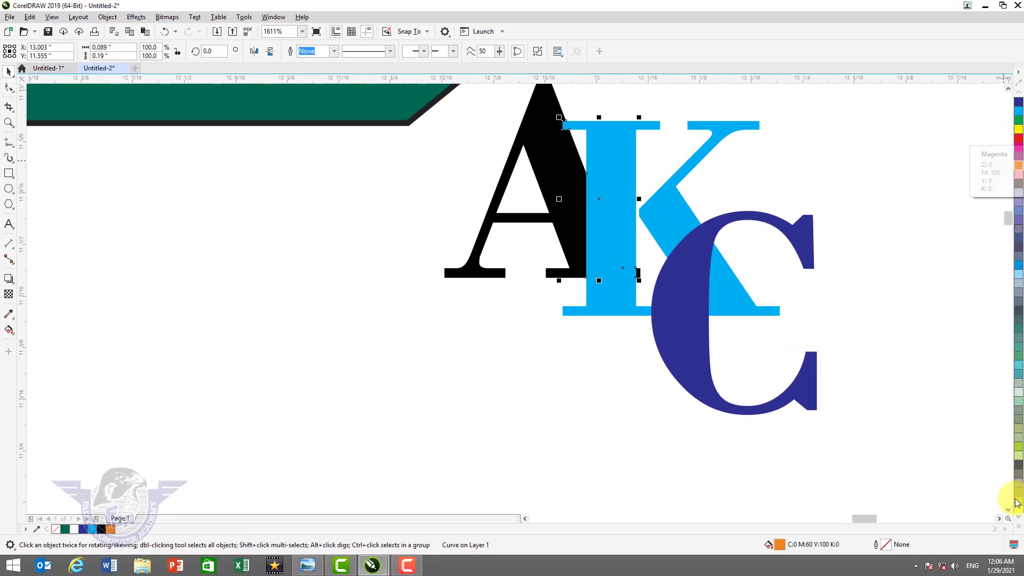
- Fill the A-leg piece black and bring it in front of the K
click(1018, 529)
click(1019, 530)
click(1019, 530)
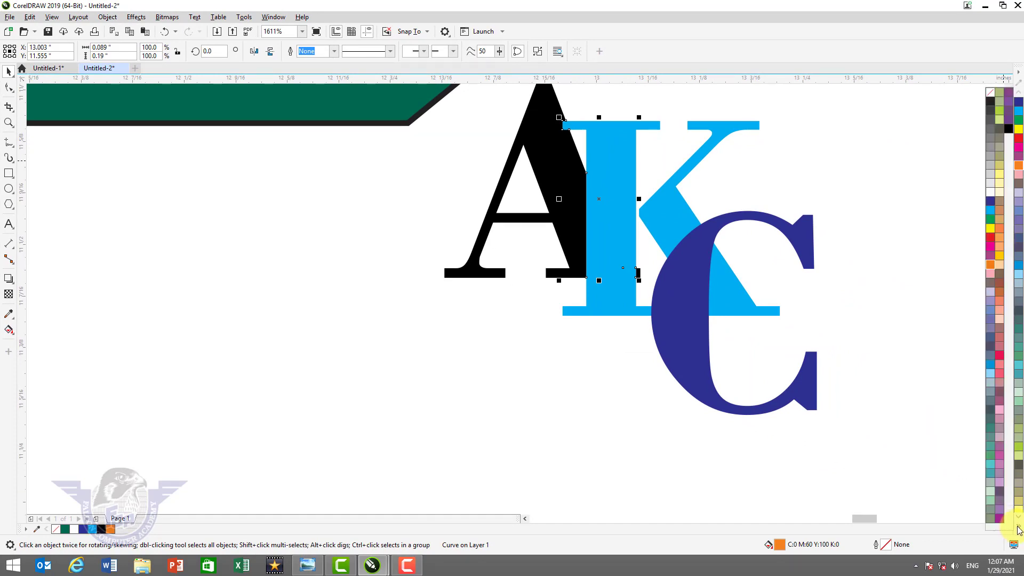
click(1019, 529)
click(1019, 529)
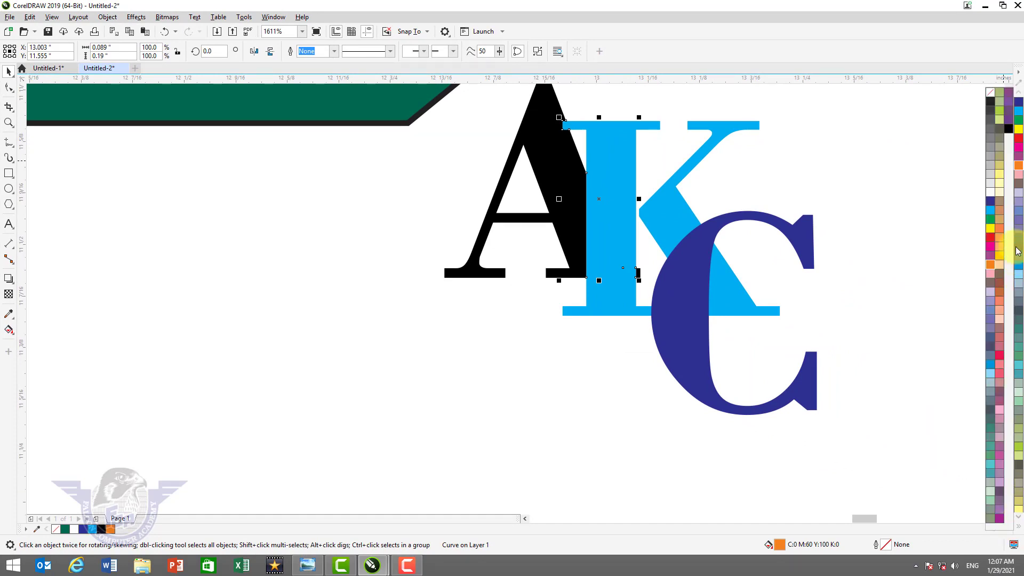
click(1012, 133)
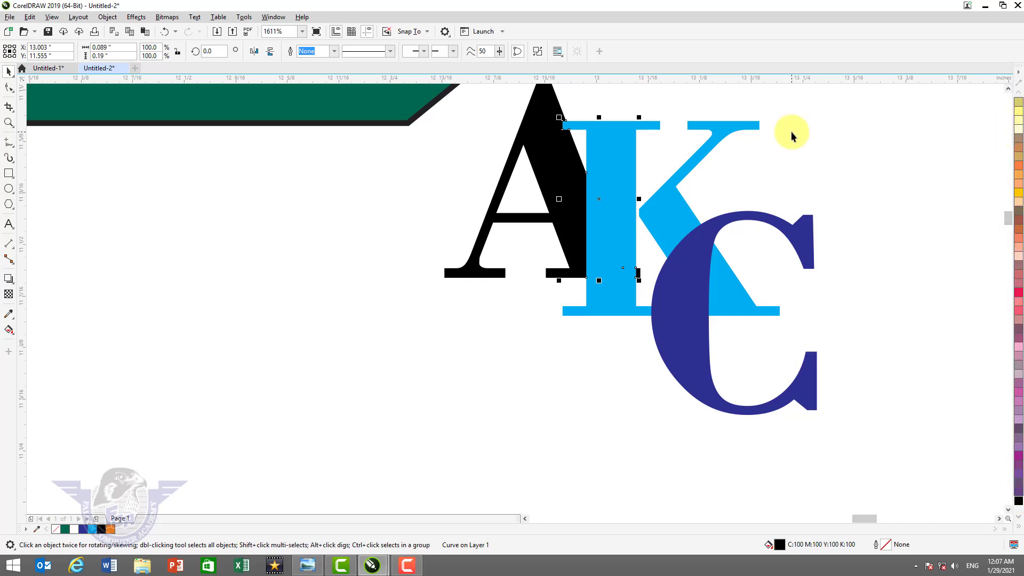
key(shift+Page_Up)
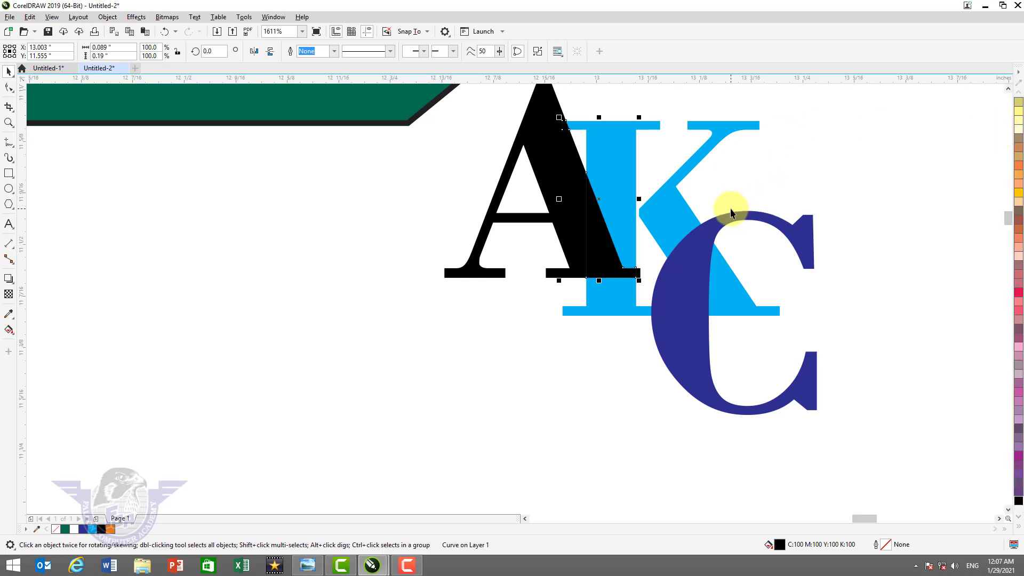
click(605, 259)
drag(605, 259, 667, 236)
key(ctrl+z)
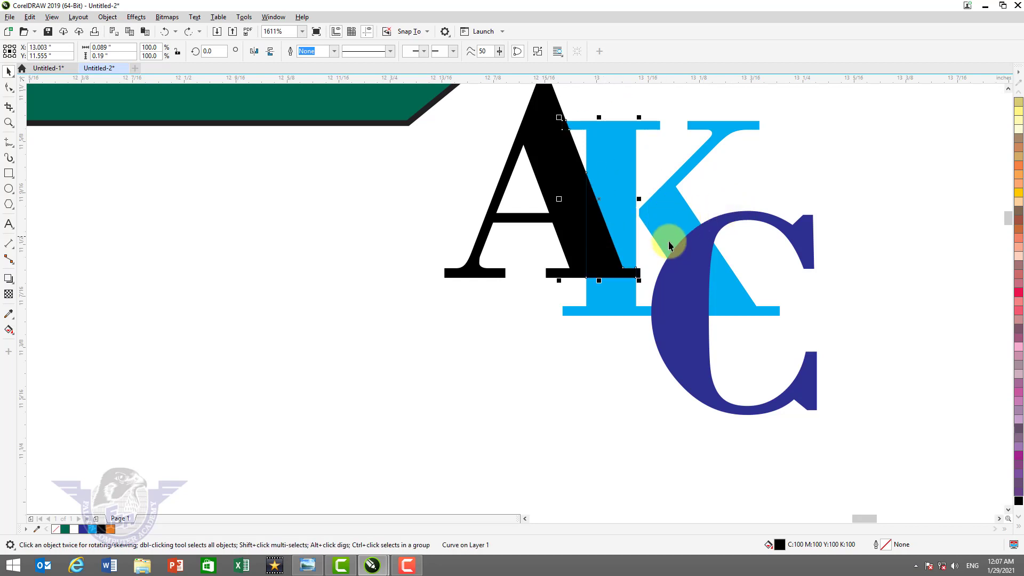
- Intersect the C with the K, fill the piece cyan, and bring it to front
click(680, 280)
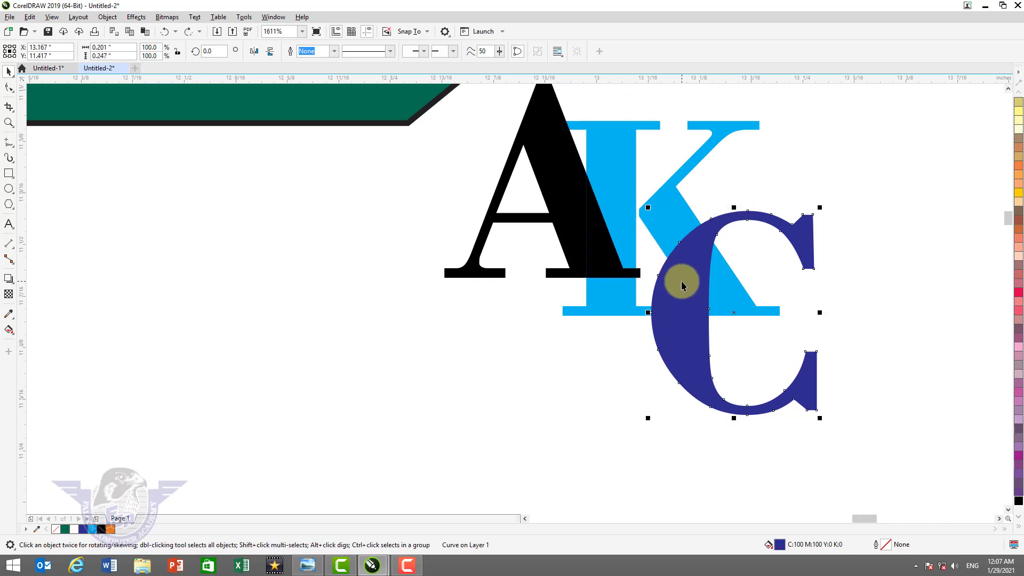
shift+click(671, 205)
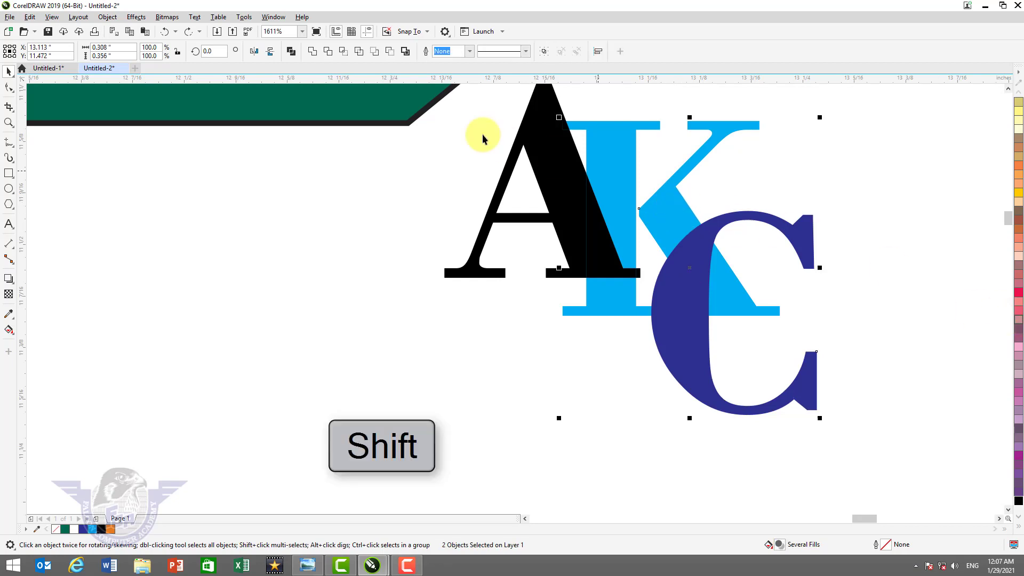
click(344, 52)
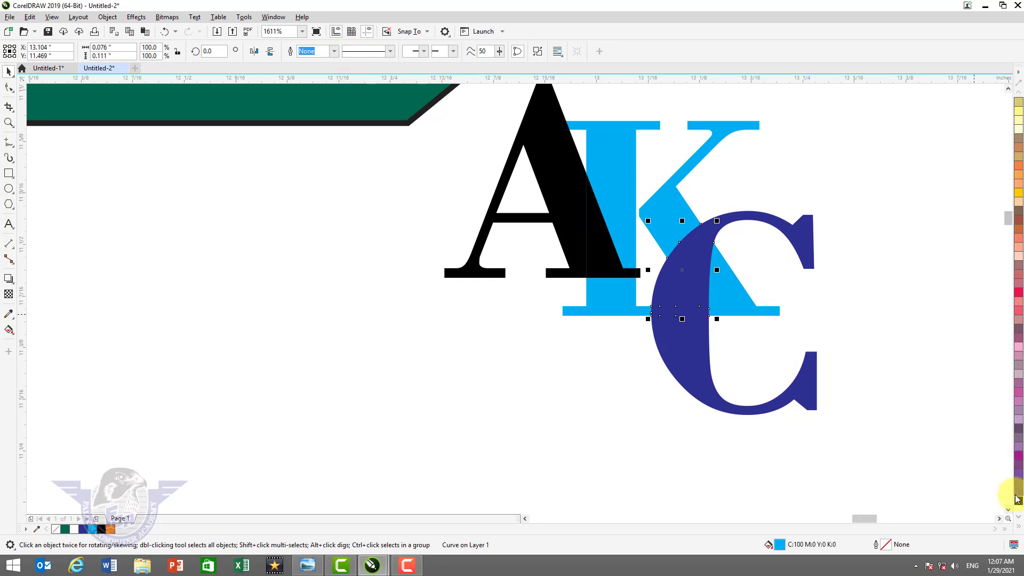
click(1018, 529)
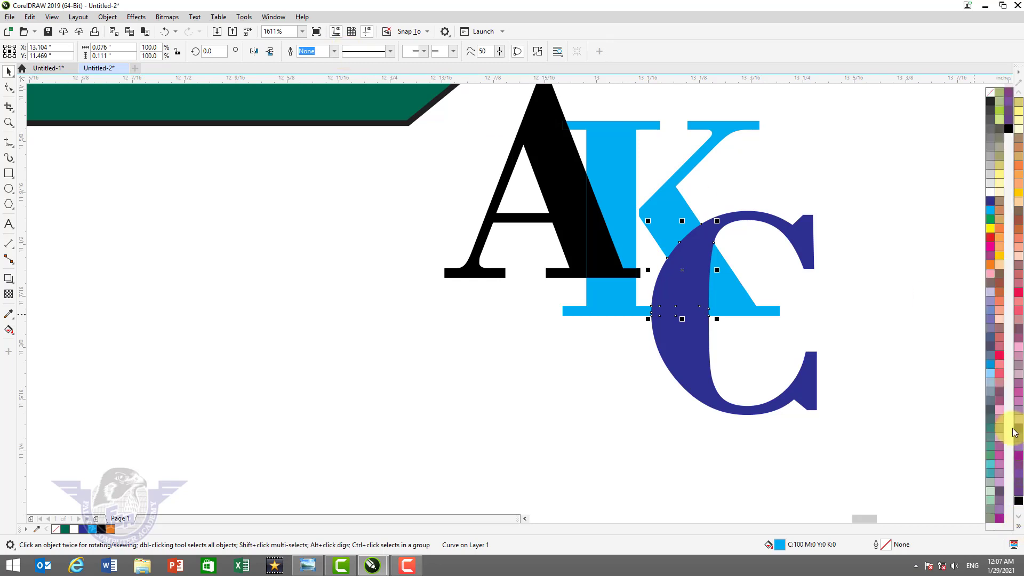
click(991, 212)
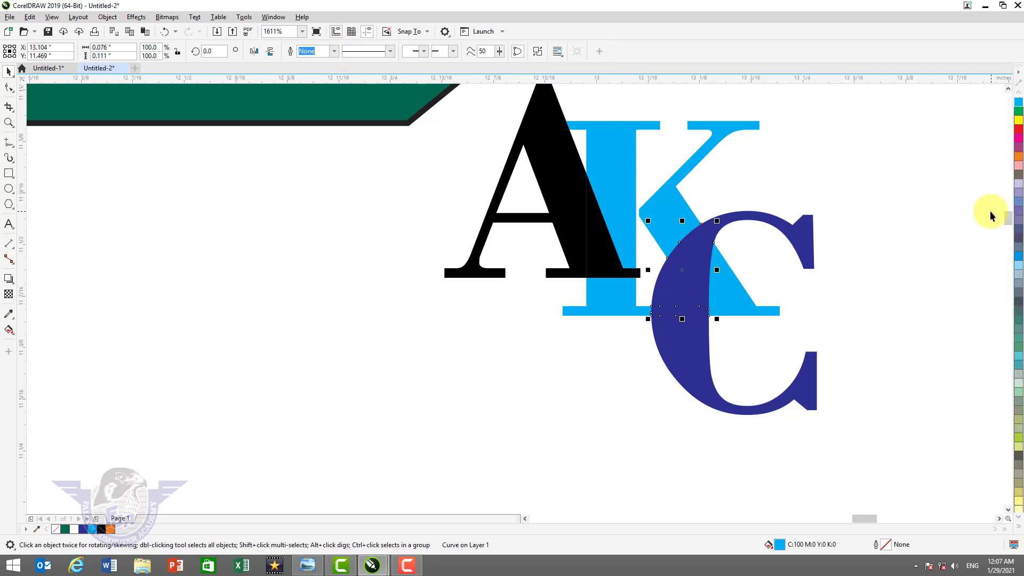
key(shift+Page_Up)
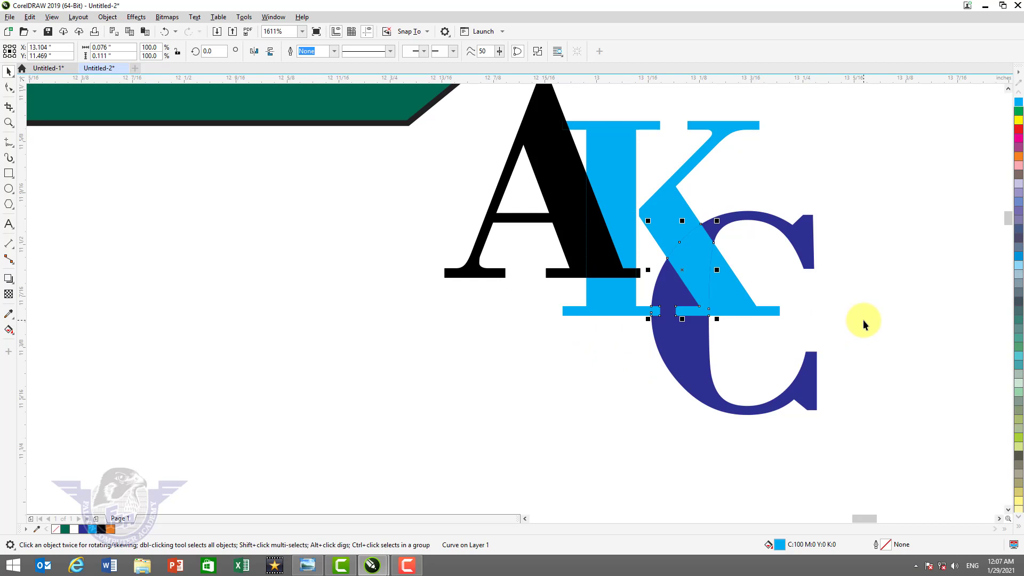
key(F4)
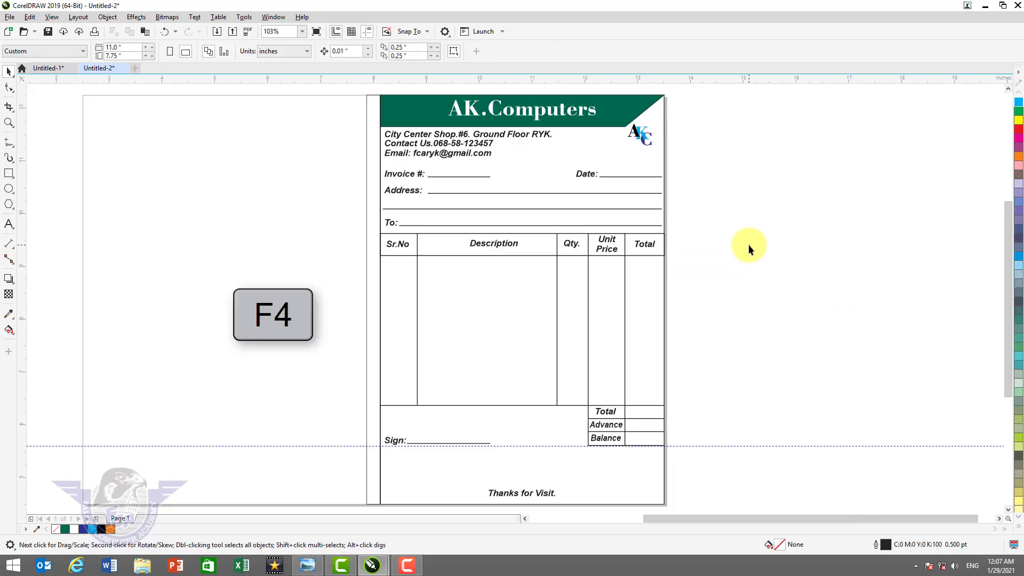
- Remove the outline from the green header shape
key(z)
drag(366, 96, 709, 239)
key(F4)
key(space)
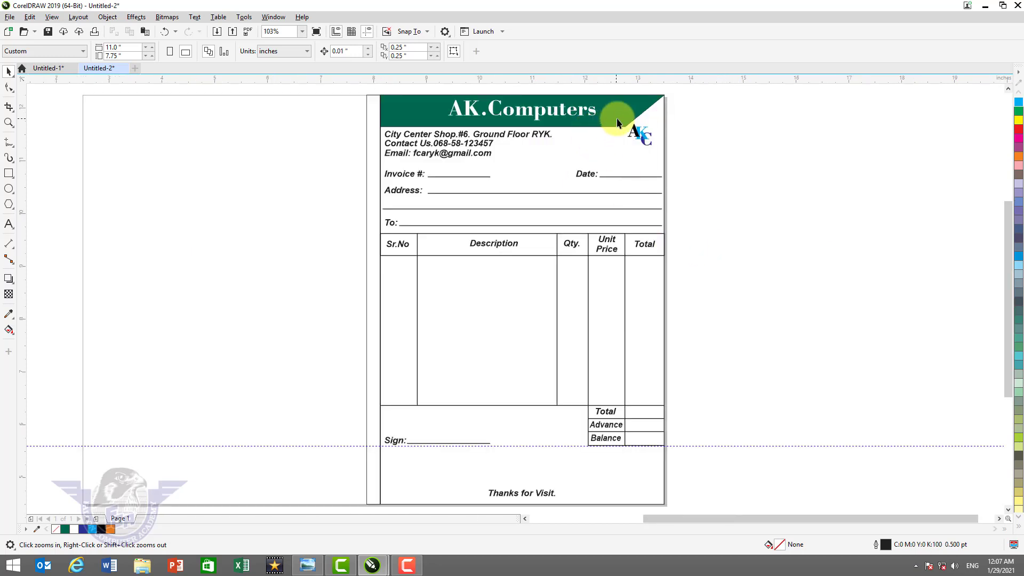
click(619, 112)
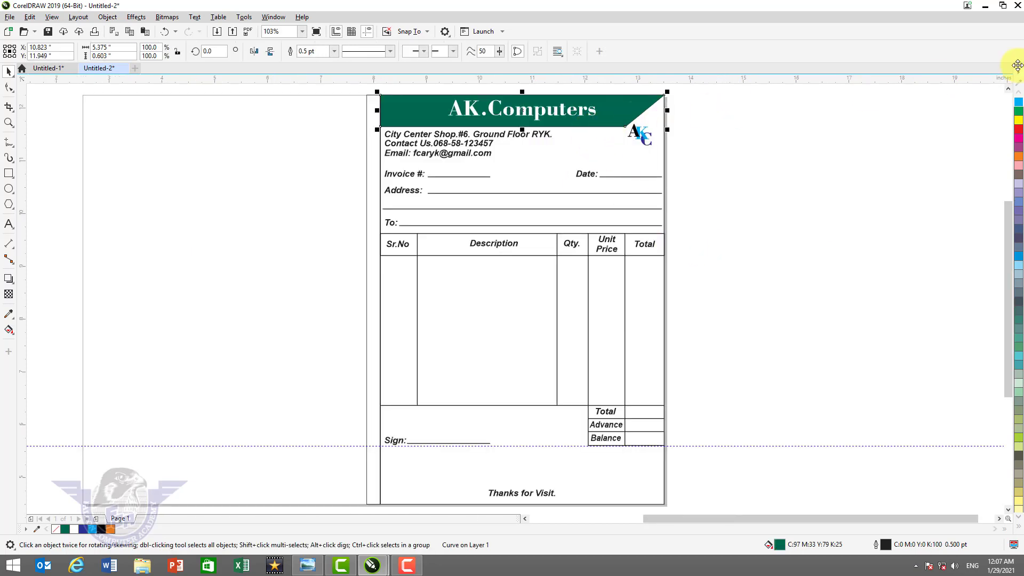
click(1019, 532)
right_click(999, 95)
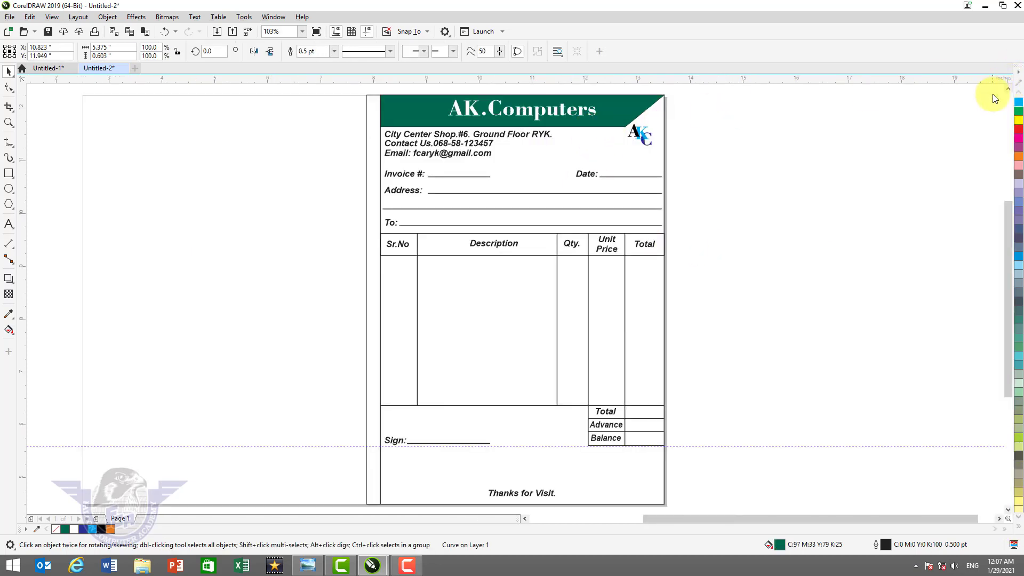
- Delete the thin left-edge strip and the long left border line
click(368, 200)
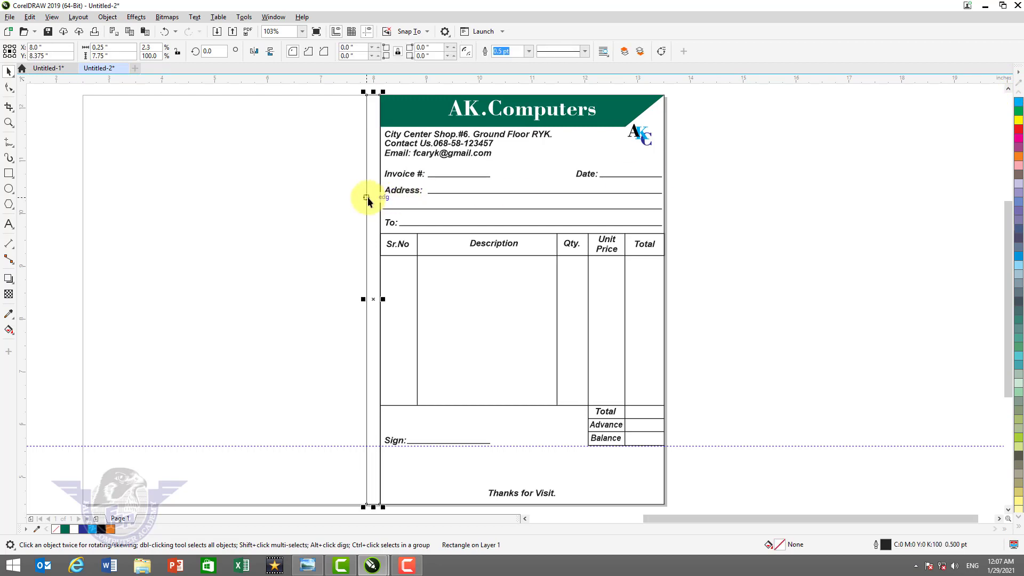
key(Delete)
click(386, 318)
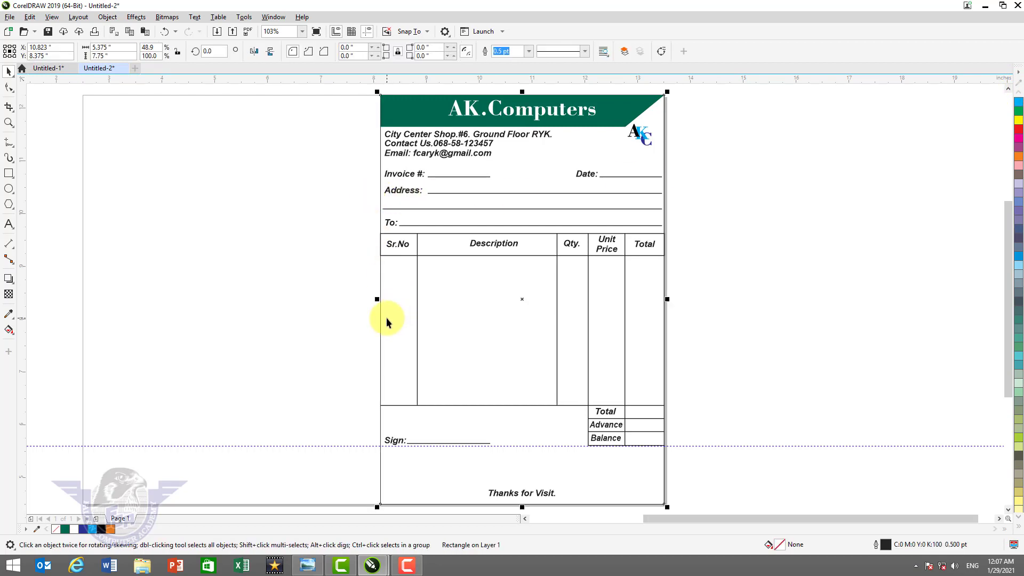
key(Delete)
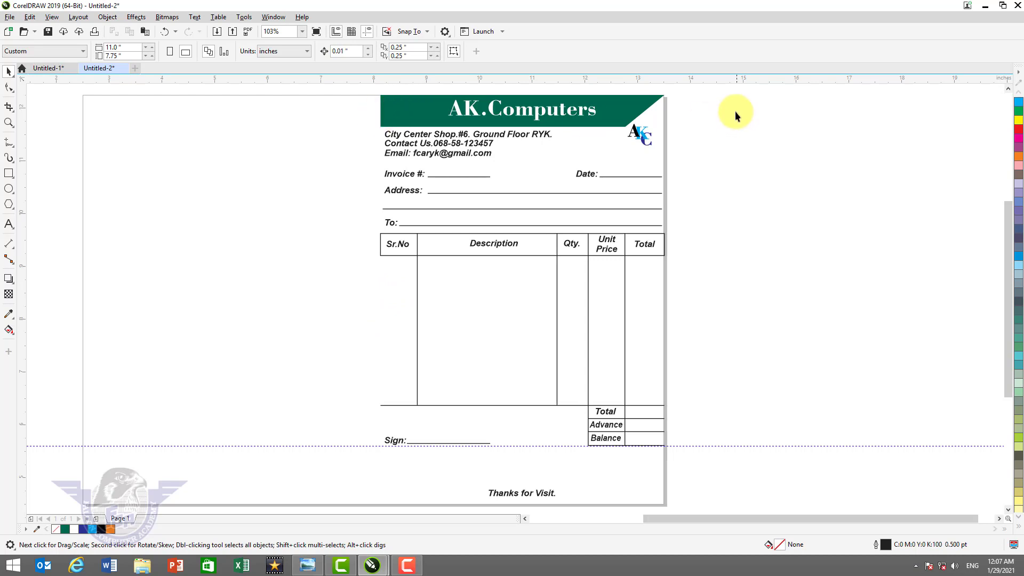
- Marquee-select all 38 invoice objects and group them with Ctrl+G
drag(649, 113, 293, 512)
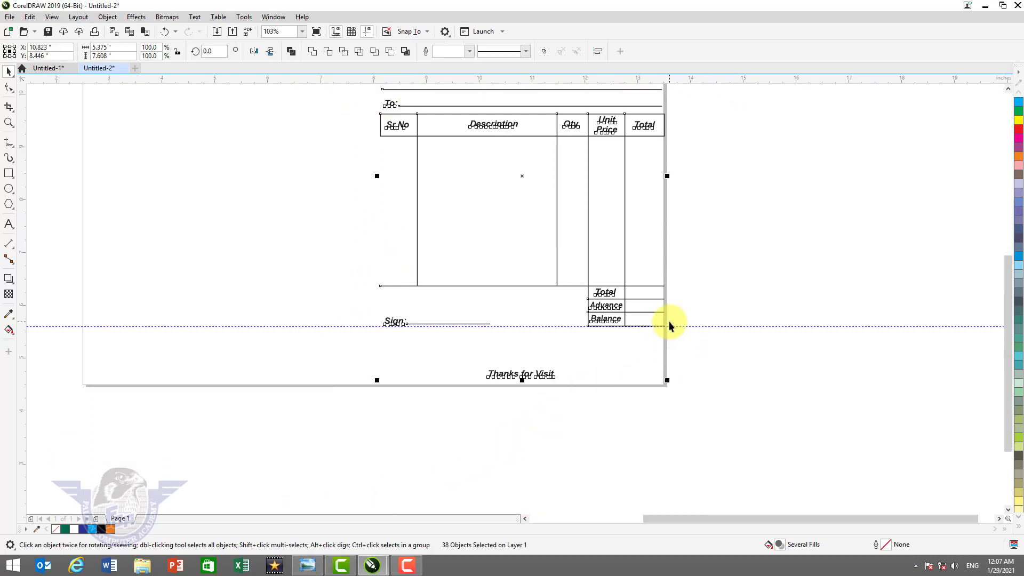
scroll(670, 326, down, 1)
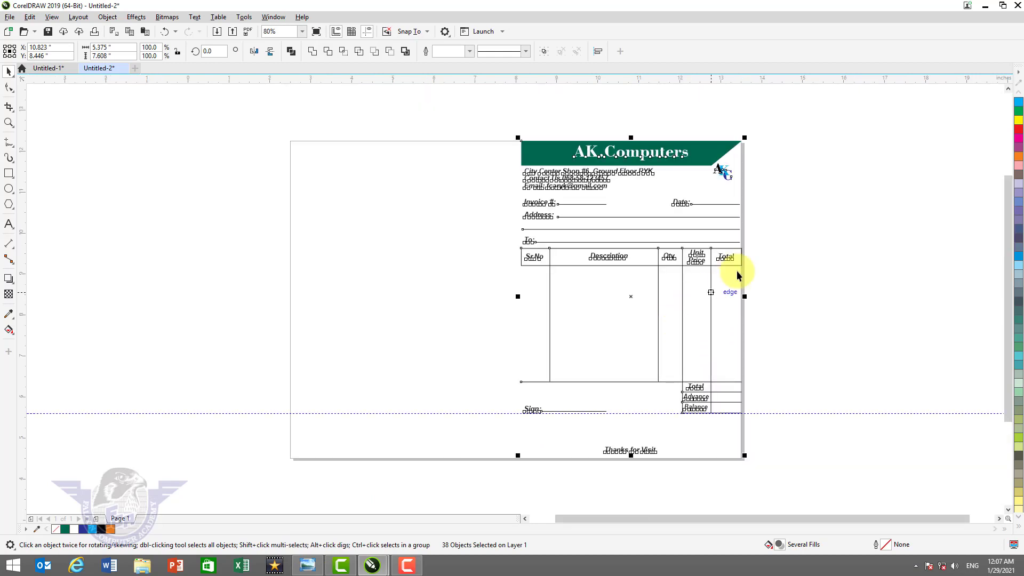
key(shift+F4)
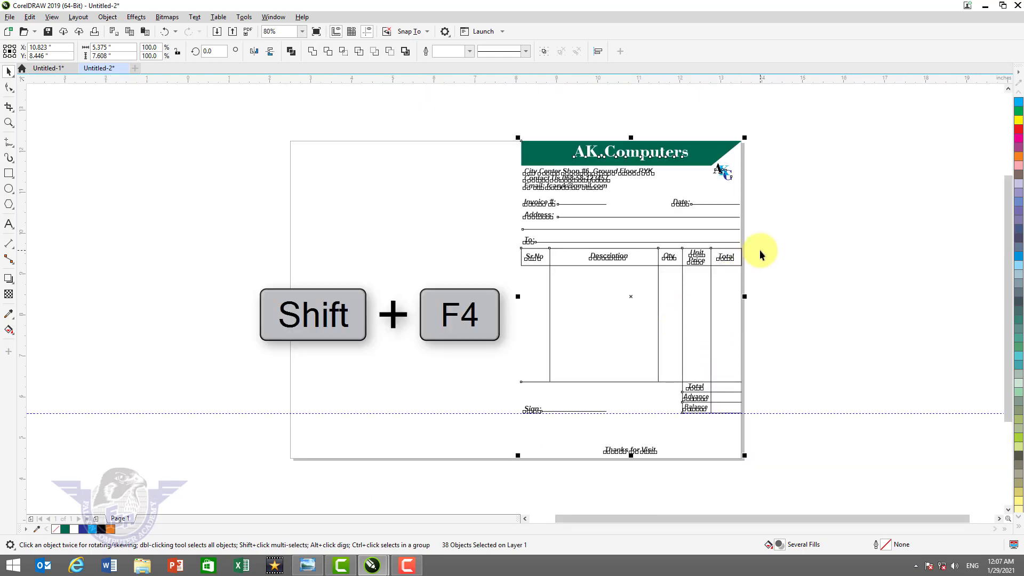
key(ctrl+g)
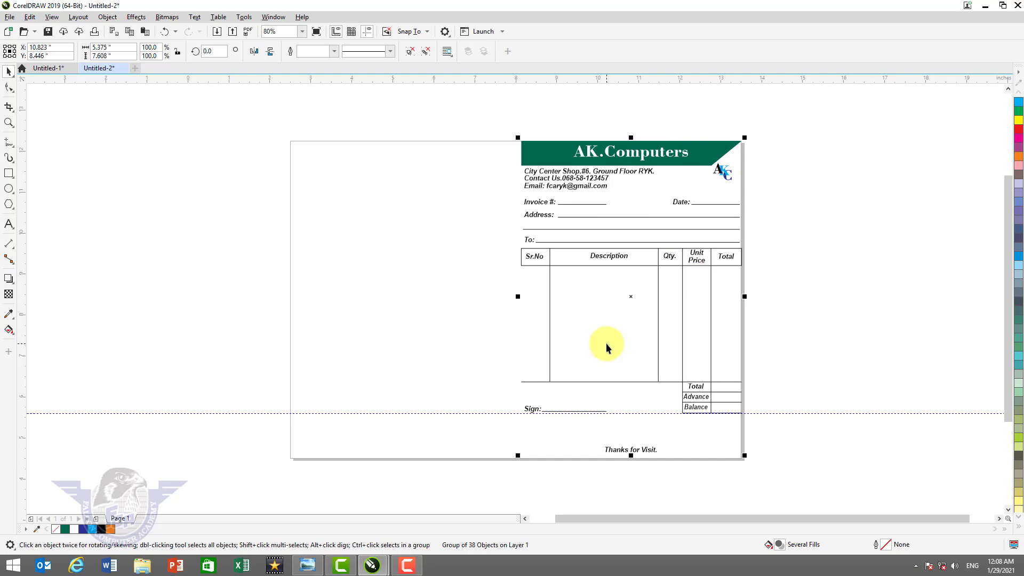
- Create a page-sized rectangle and left-align the invoice group to it
click(9, 174)
double_click(9, 174)
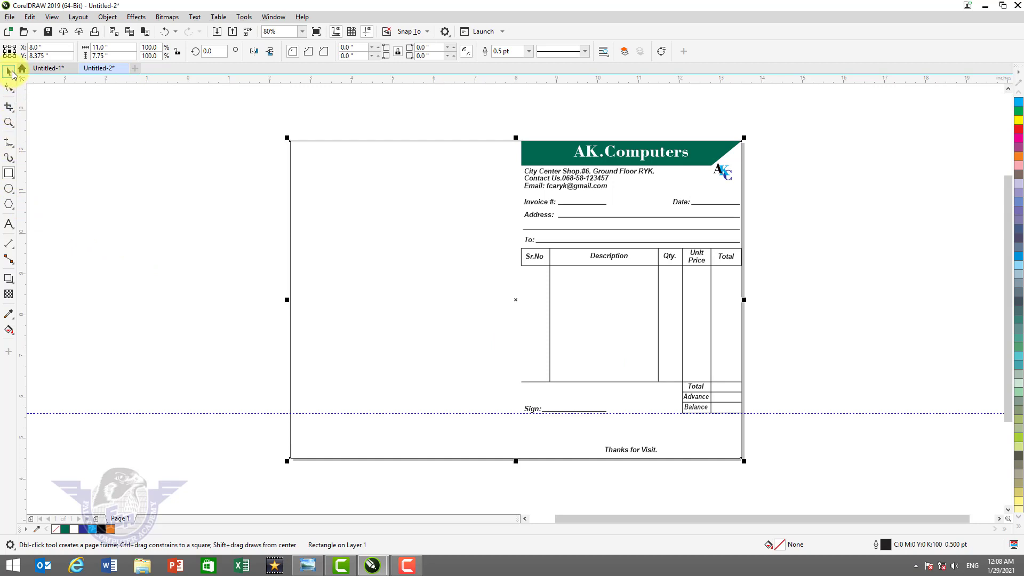
click(9, 71)
click(666, 161)
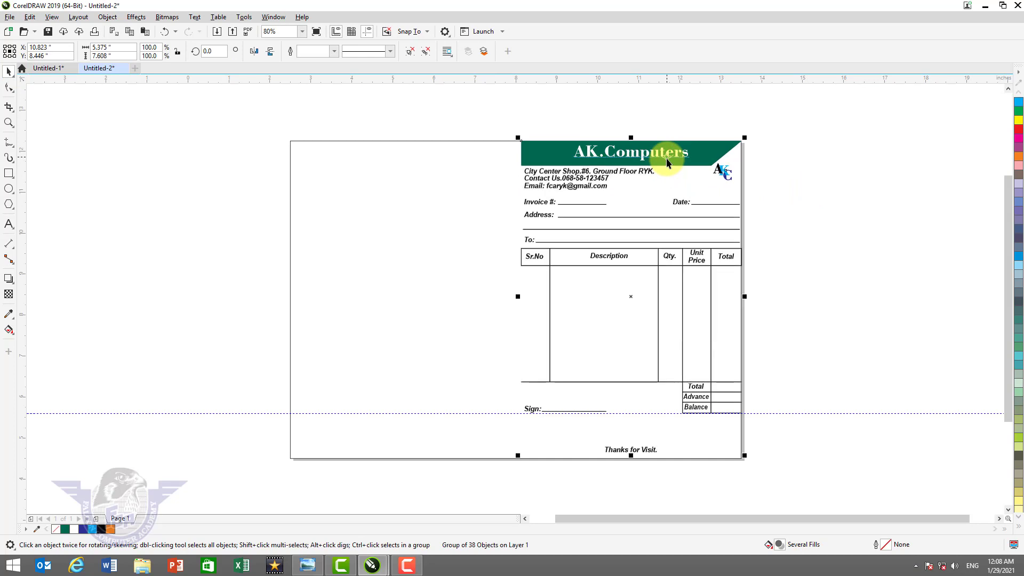
shift+click(307, 152)
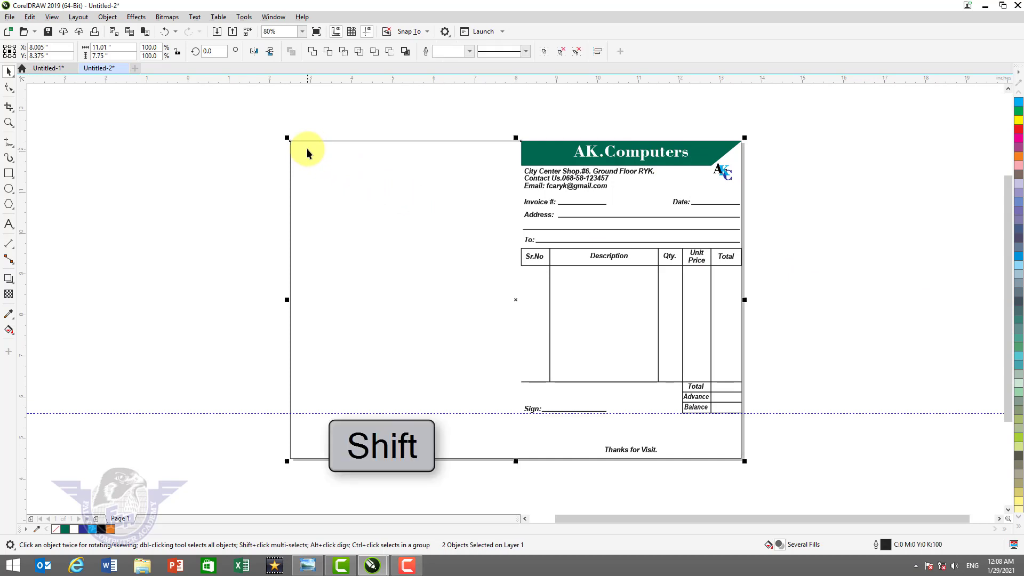
key(l)
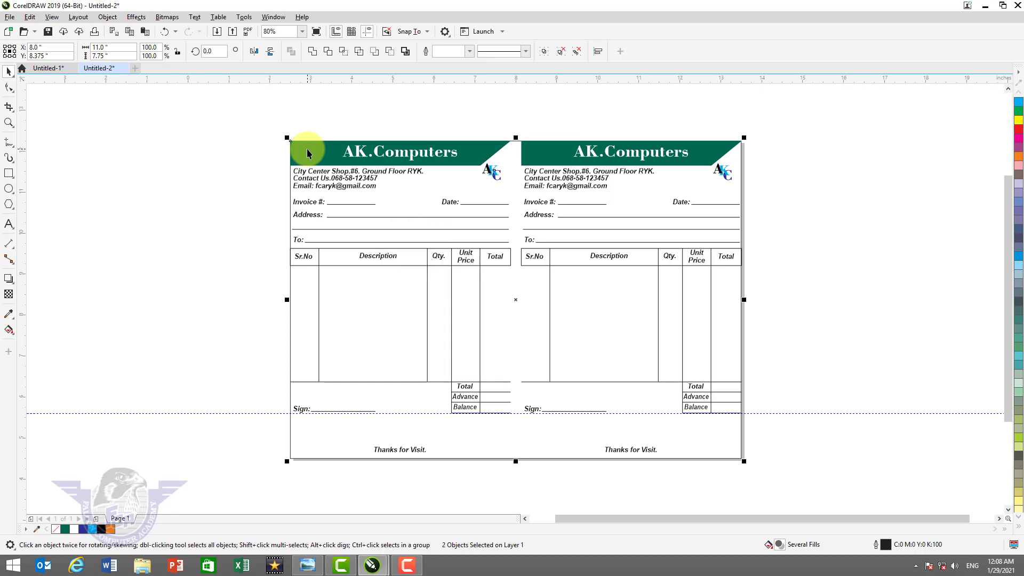
key(shift+F2)
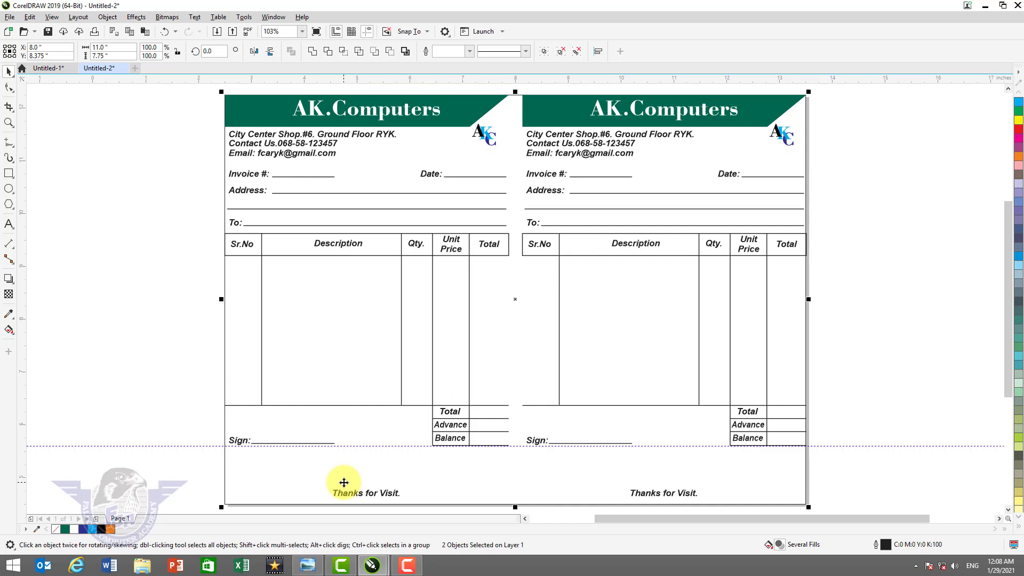
- In the two-invoice document, delete the left invoice and zoom on the table header
key(ctrl+Tab)
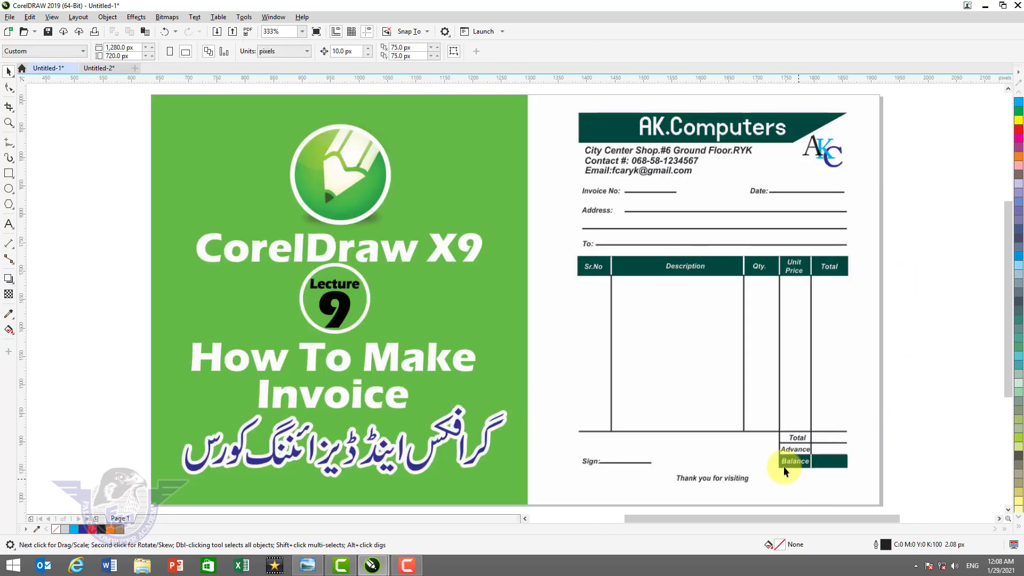
key(ctrl+Tab)
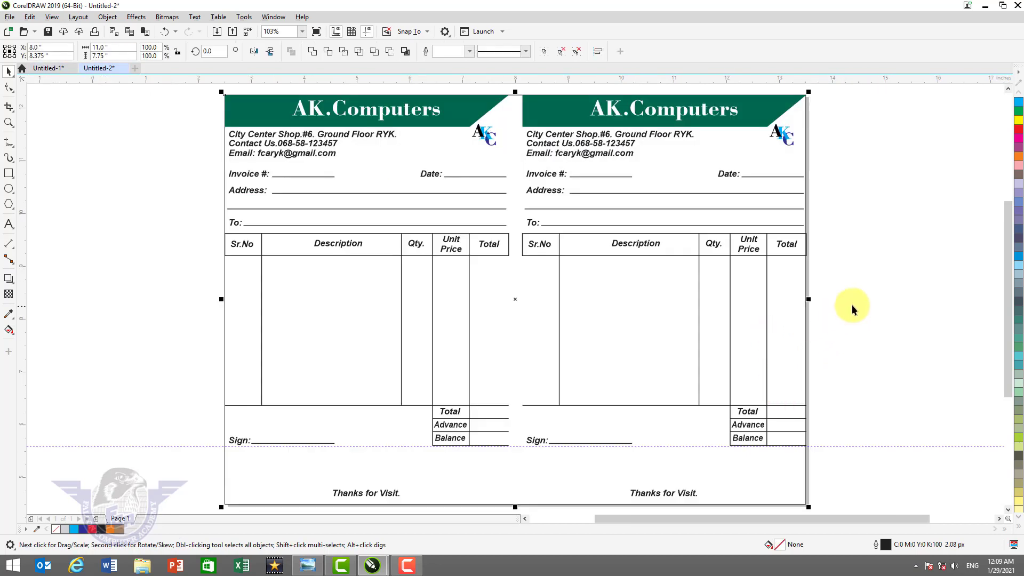
click(415, 249)
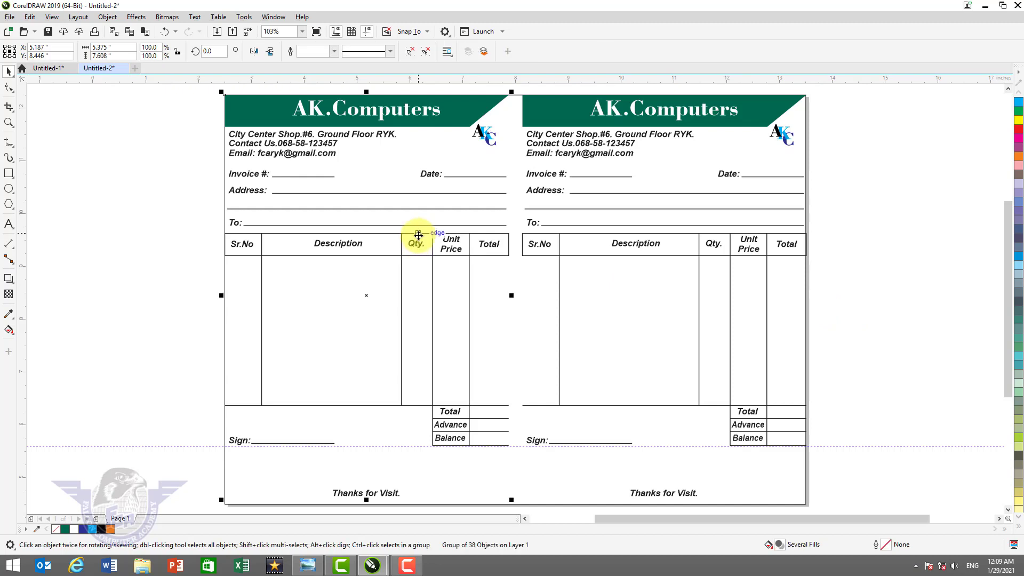
key(Delete)
key(z)
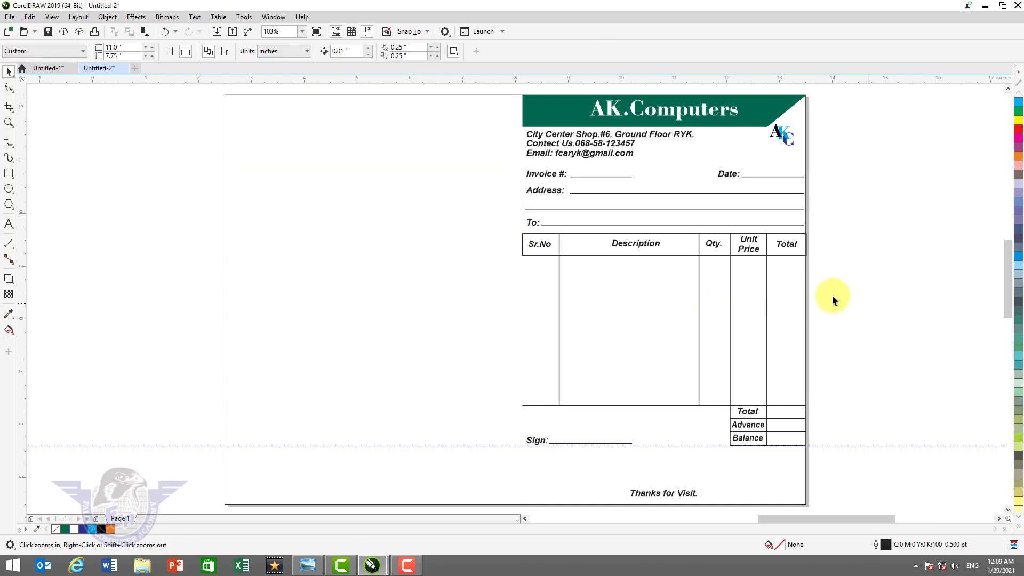
drag(503, 213, 868, 304)
click(389, 292)
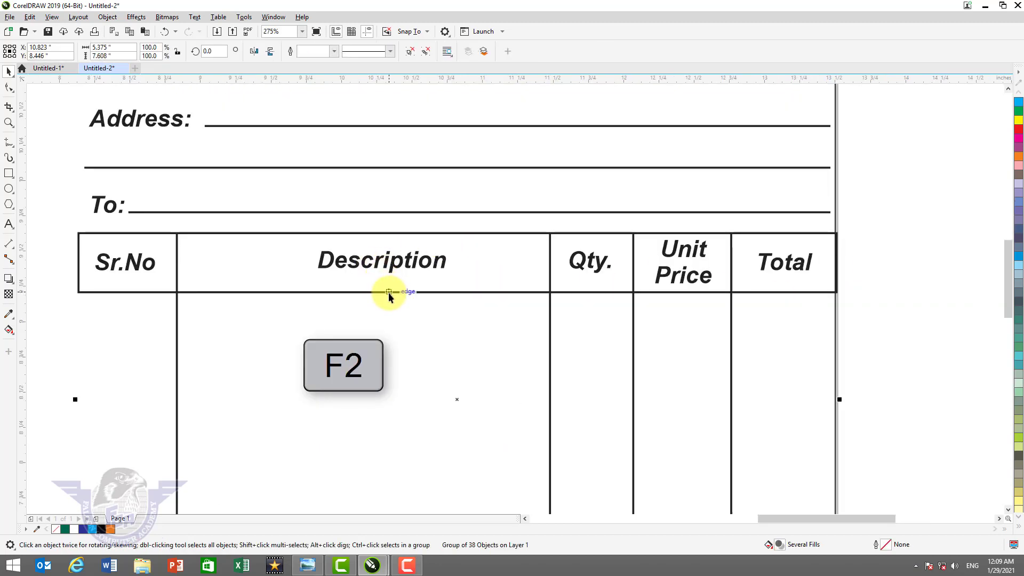
- Ungroup the invoice and fill the table header rectangle dark green
key(ctrl+u)
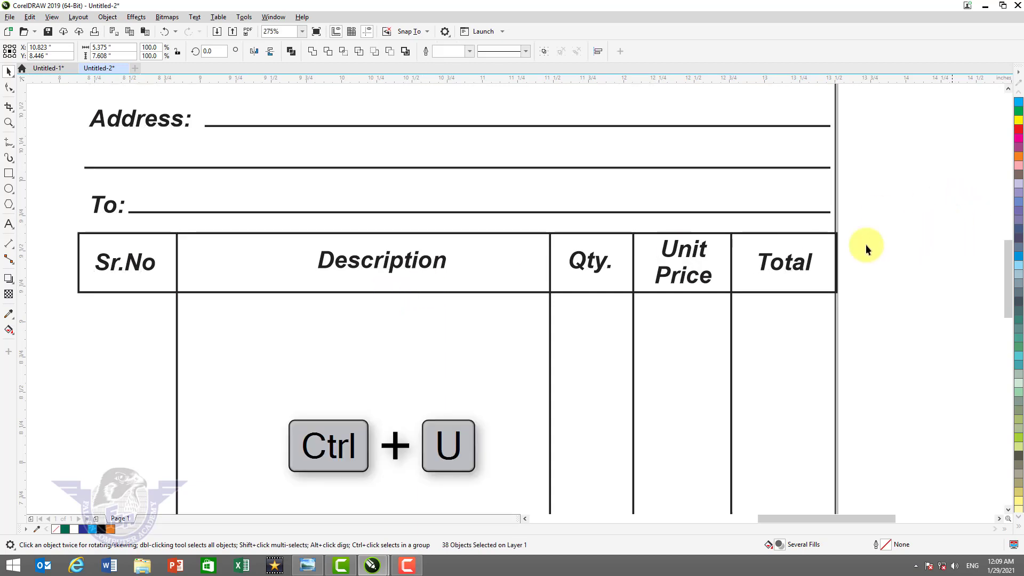
click(865, 244)
click(805, 292)
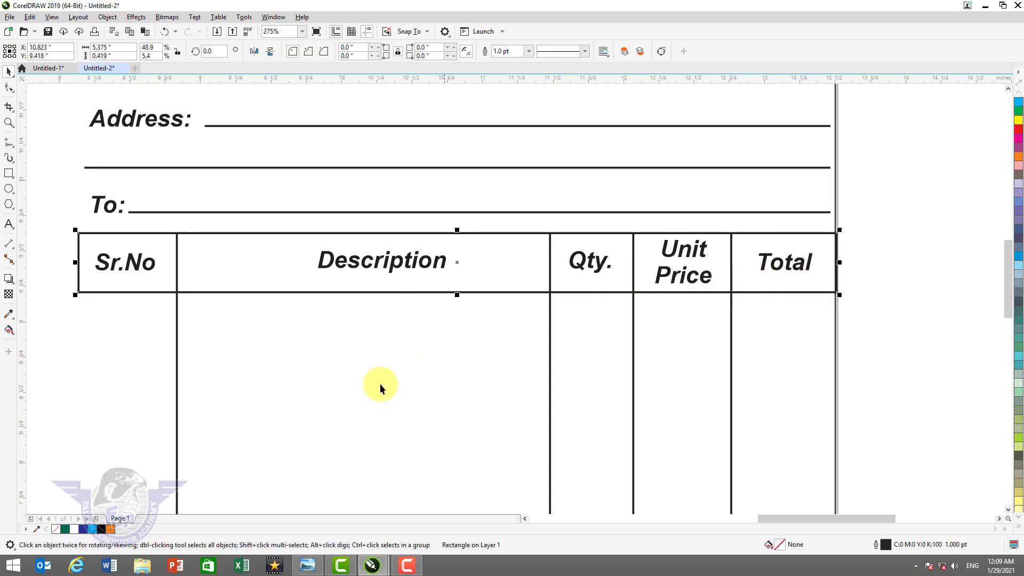
click(65, 529)
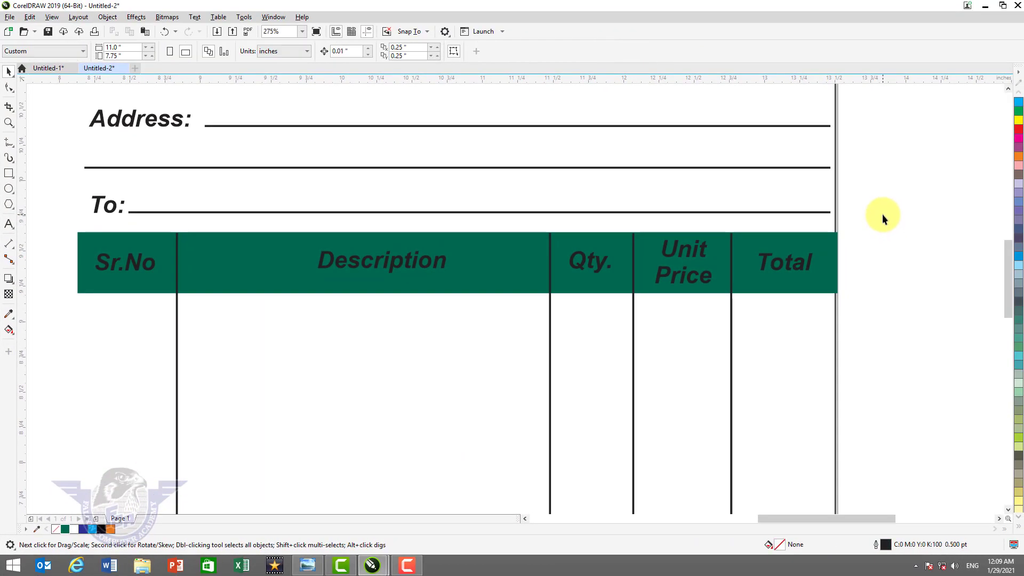
- Make the Sr.No, Description, Qty., Unit Price and Total titles white
drag(882, 213, 69, 280)
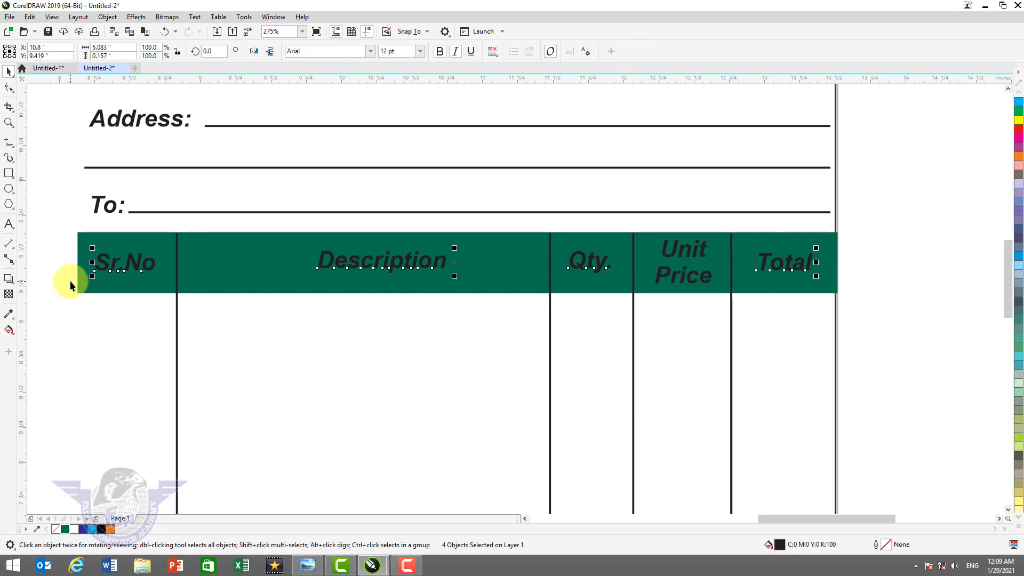
click(1016, 533)
click(981, 199)
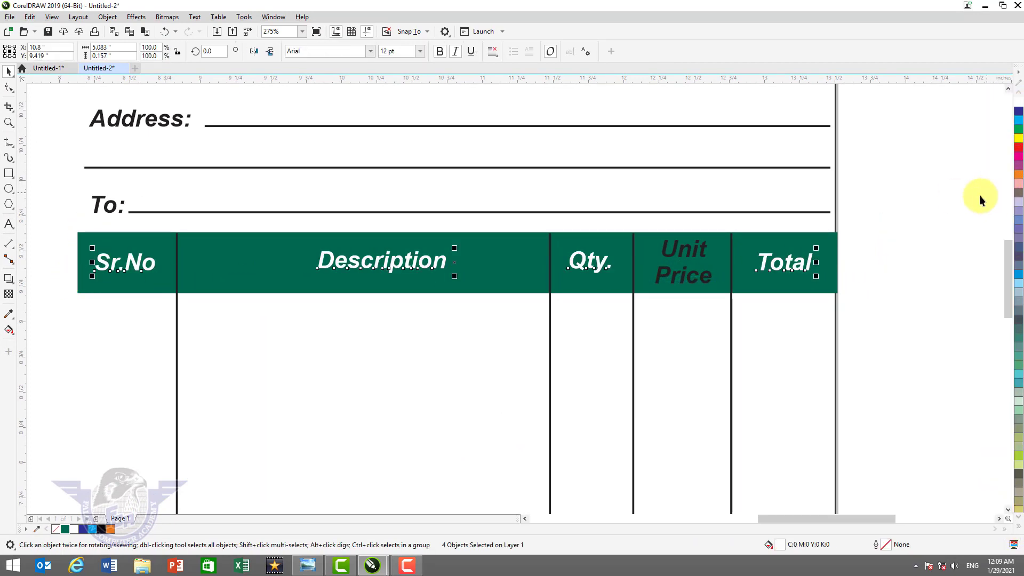
click(683, 252)
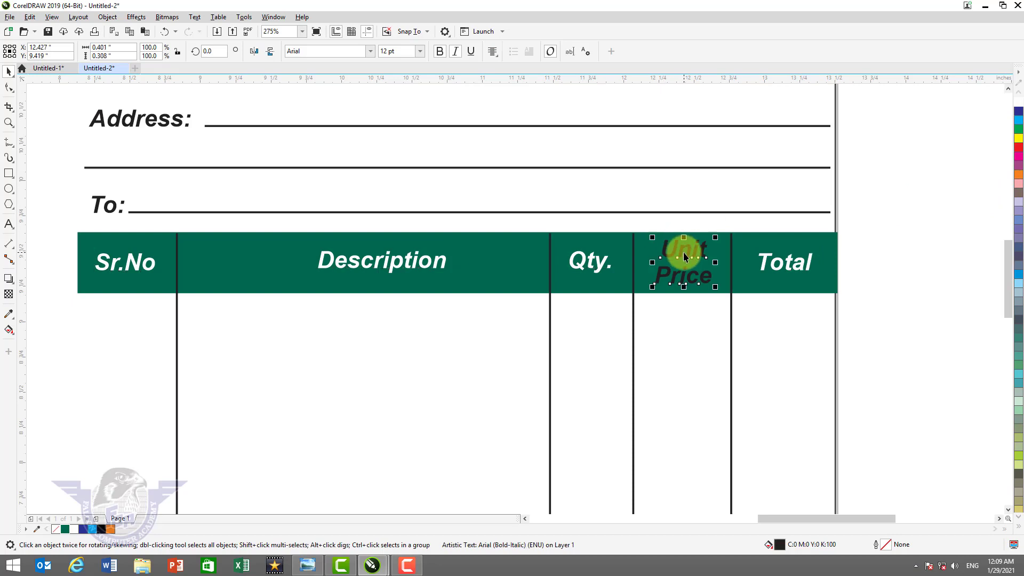
click(1018, 103)
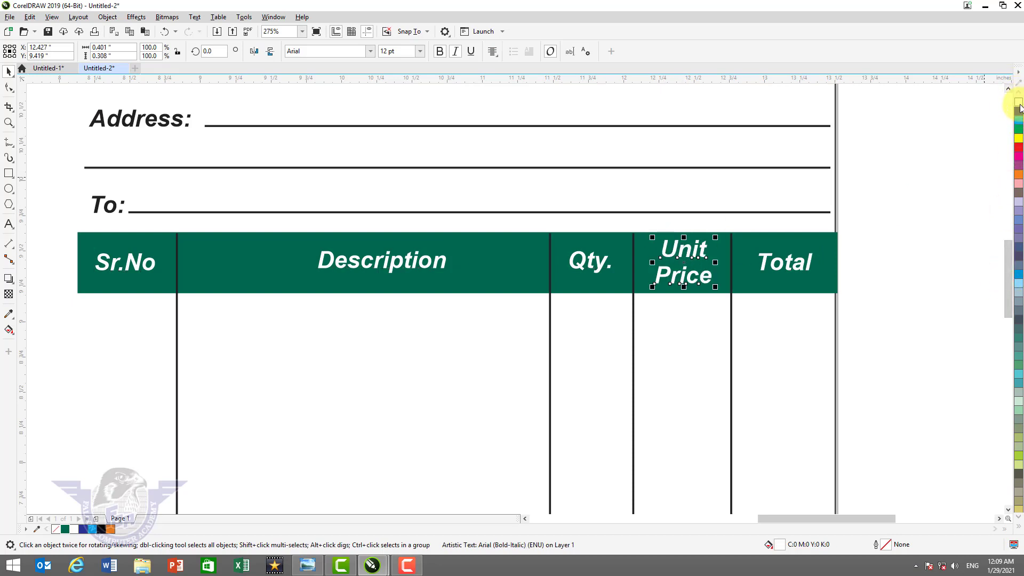
click(861, 172)
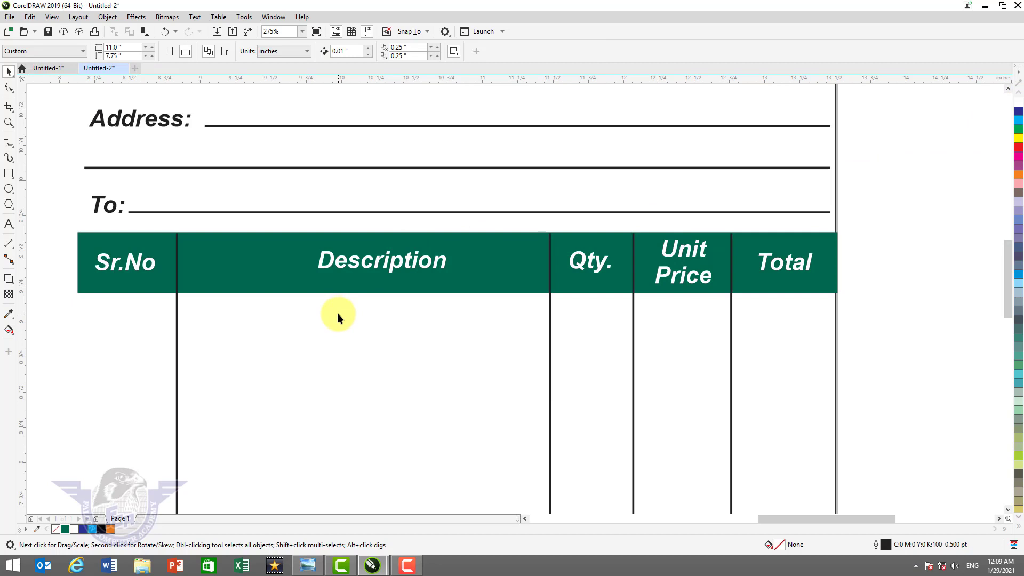
- Draw a rectangle over the Balance row with dark green fill and outline
key(F4)
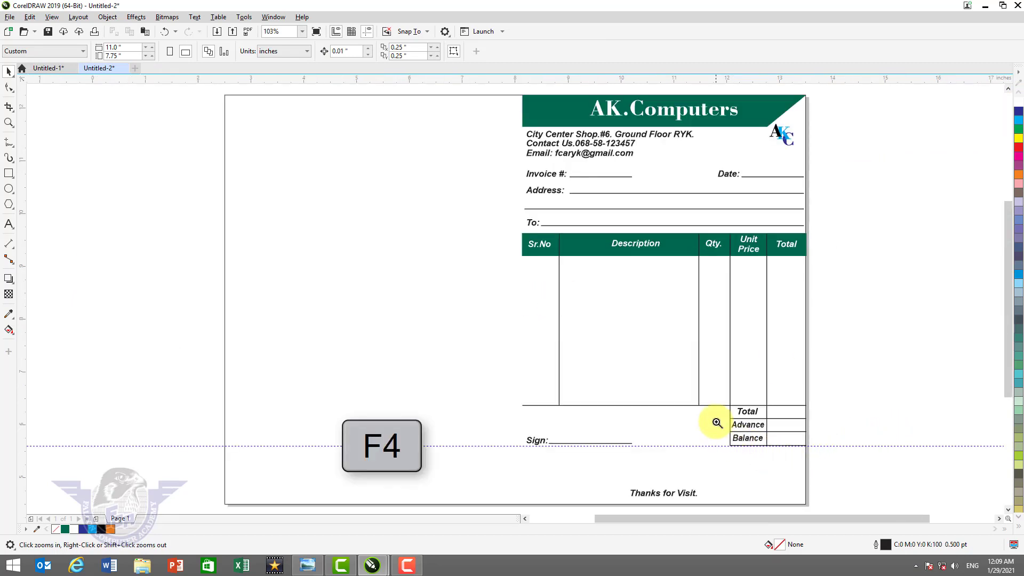
drag(717, 423, 804, 448)
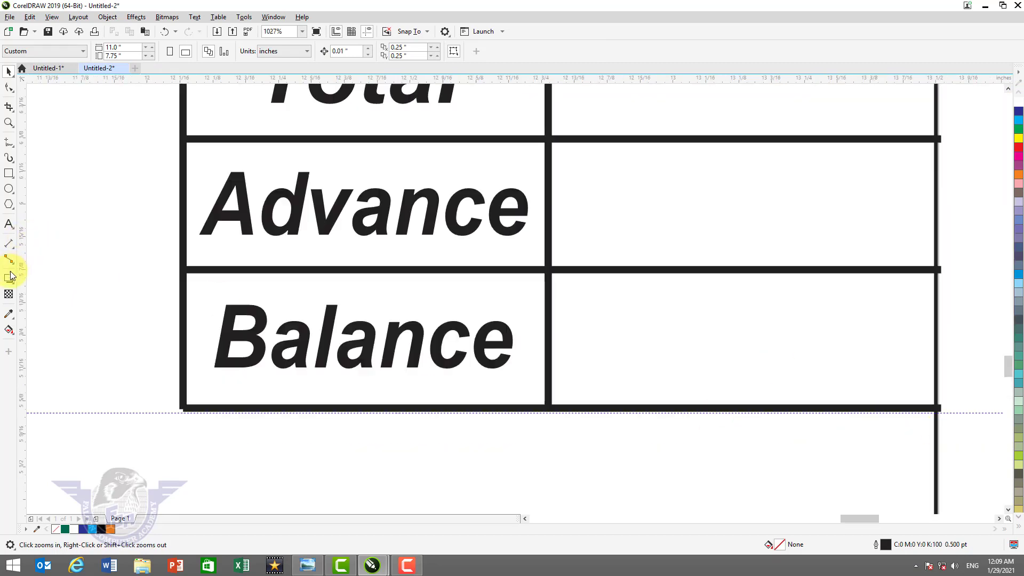
click(8, 173)
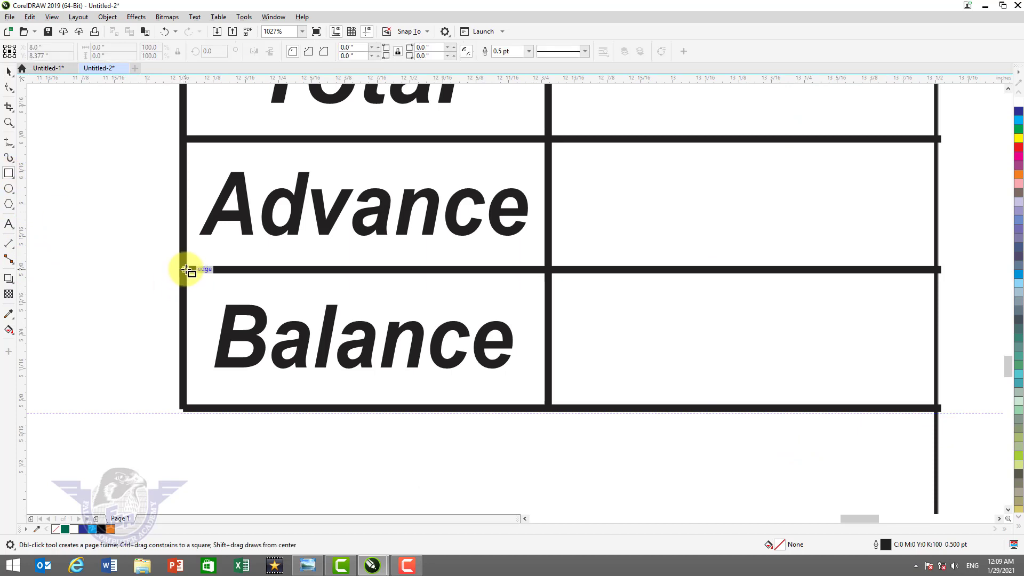
mouse_move(187, 269)
mouse_down()
mouse_move(434, 359)
mouse_move(880, 393)
mouse_move(939, 409)
mouse_up()
click(62, 529)
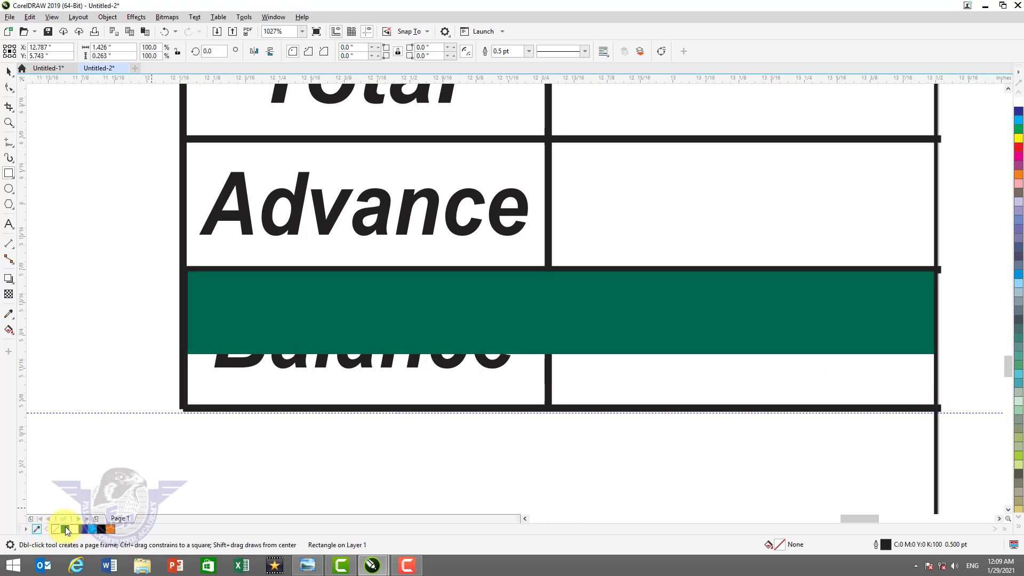
right_click(62, 528)
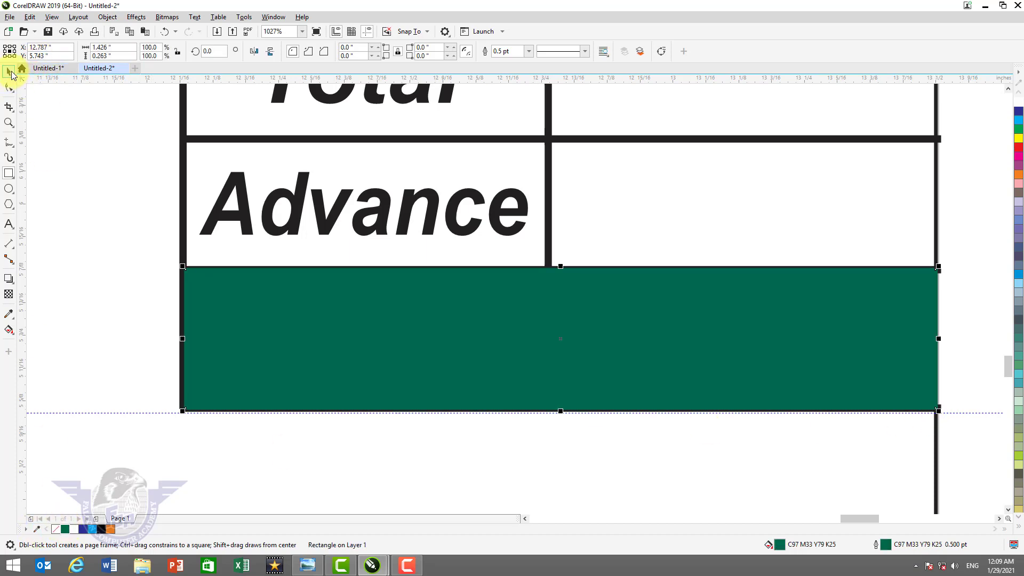
- Send the green rectangle behind the Balance label and make the Balance text white
click(11, 72)
key(shift+Page_Down)
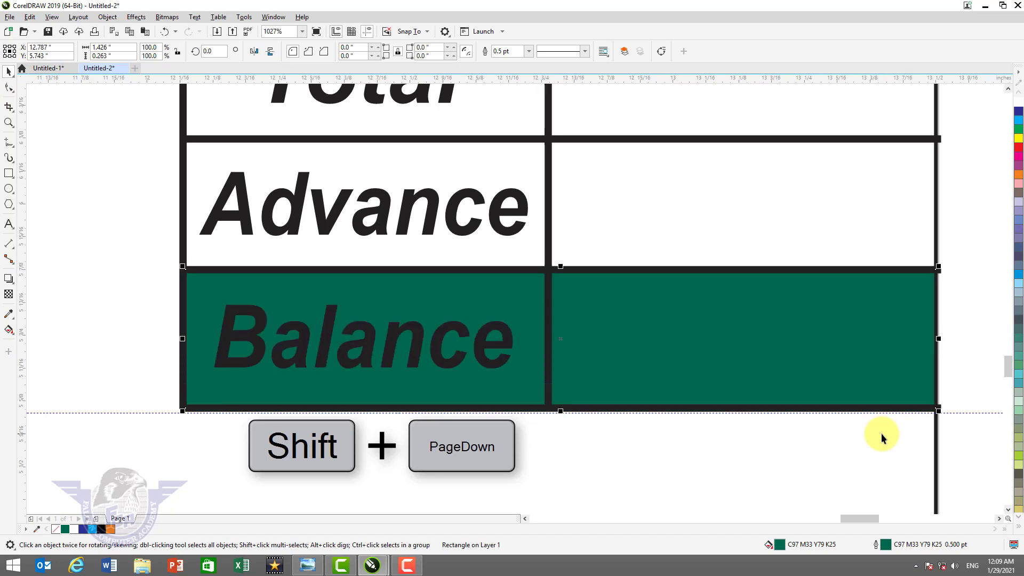
click(494, 366)
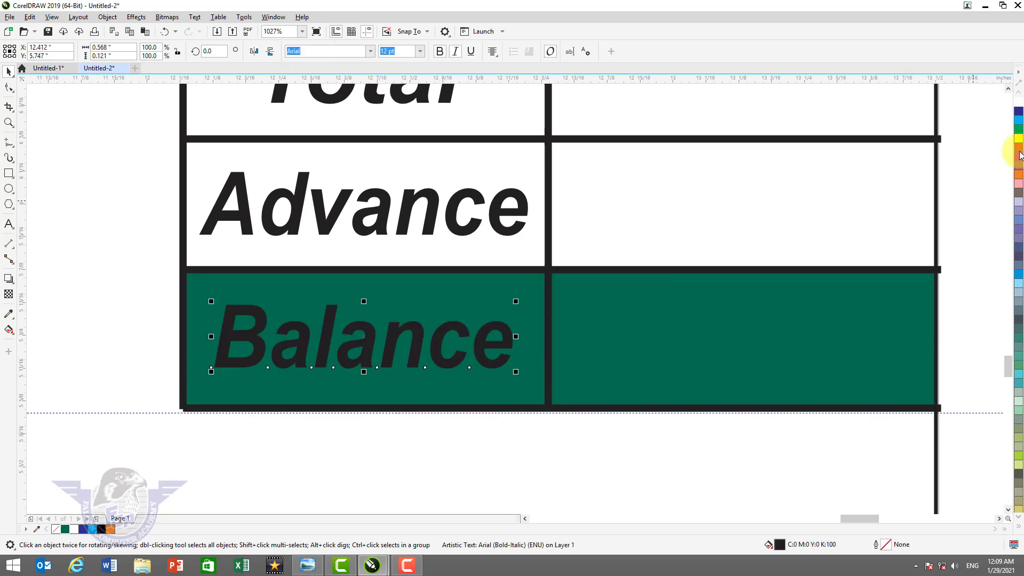
click(1018, 103)
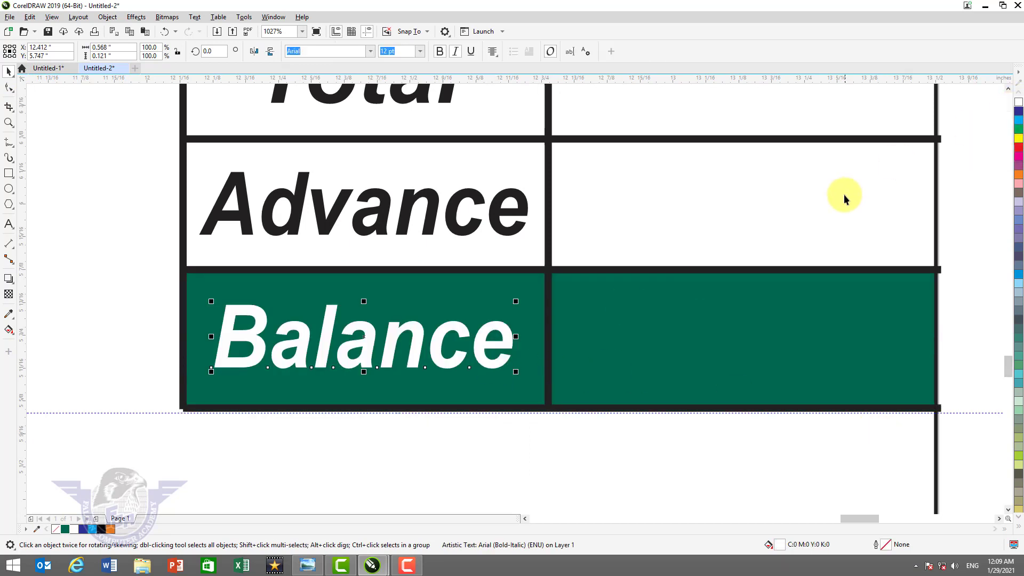
key(shift+F4)
click(913, 270)
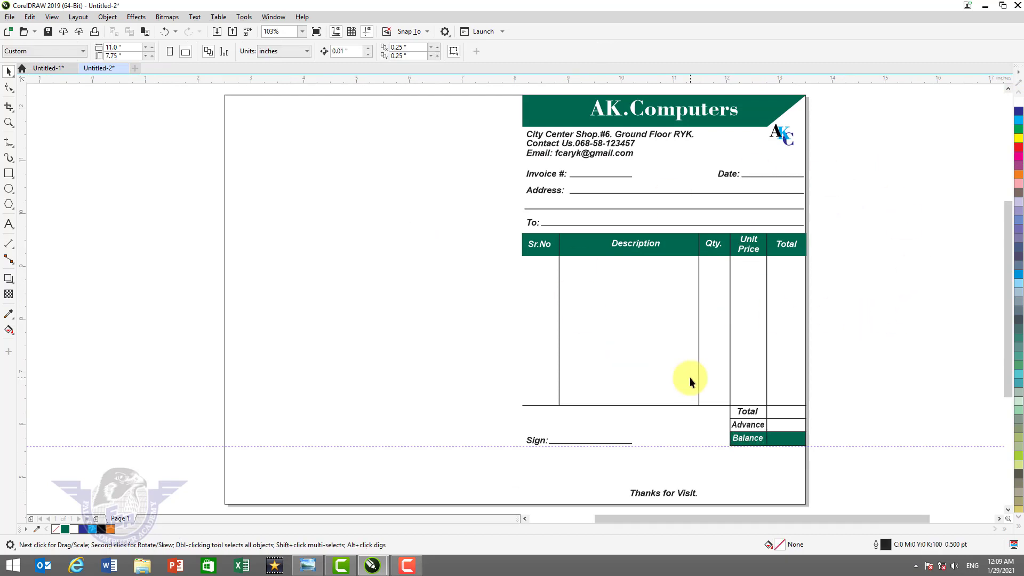
- Shorten the Sr.No column divider so it ends at the header's bottom edge
key(z)
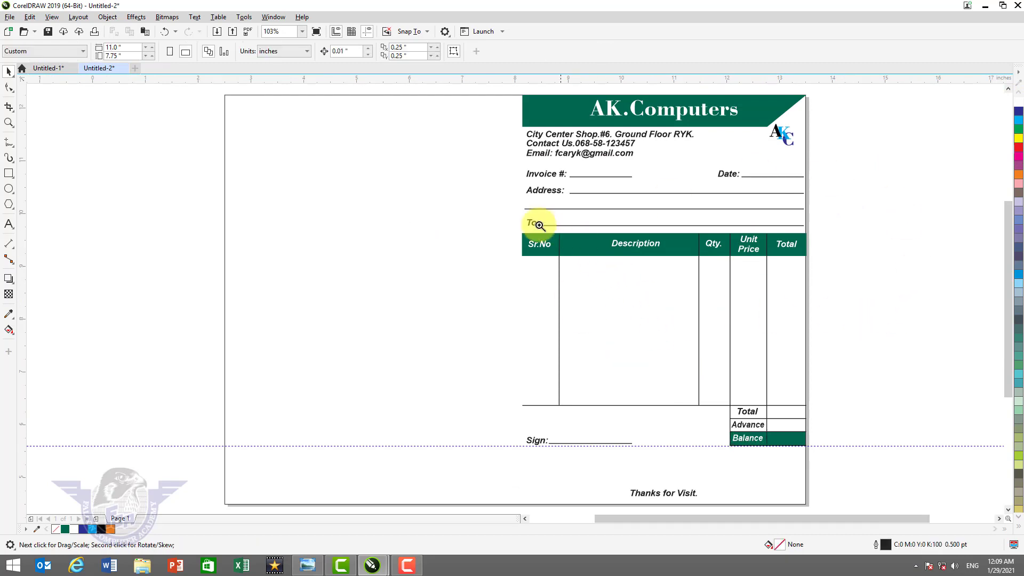
drag(502, 218, 602, 396)
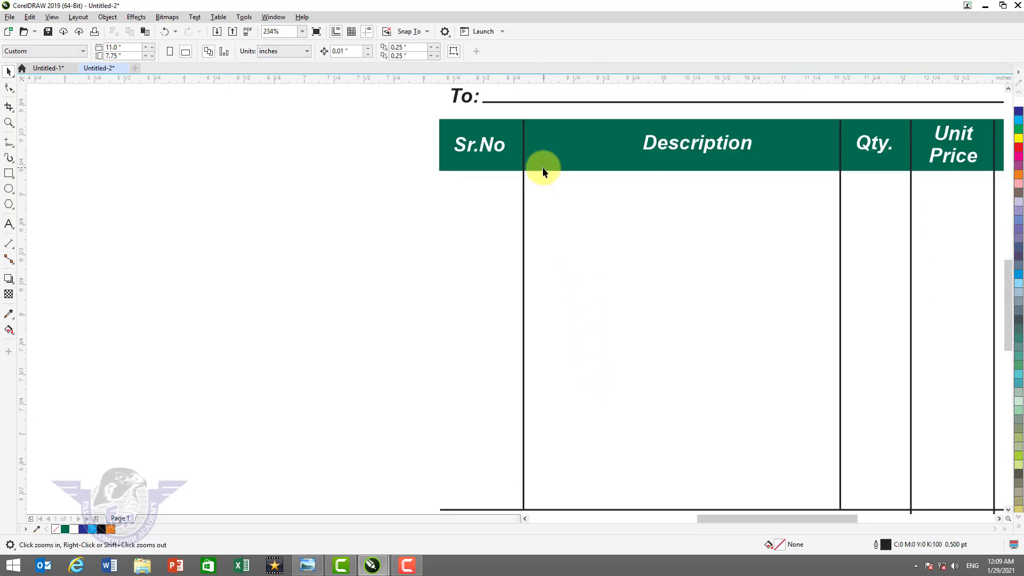
drag(468, 107, 555, 200)
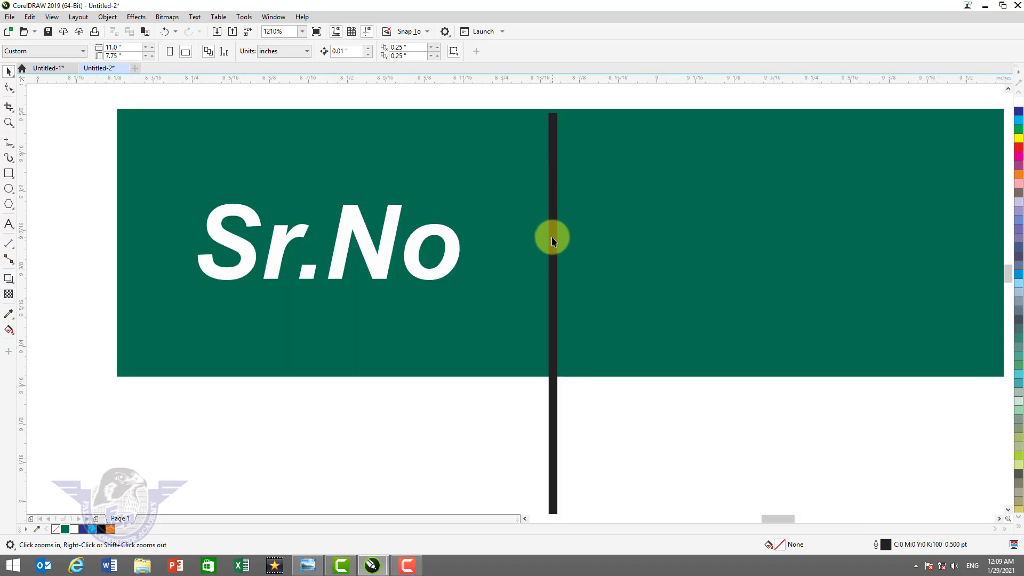
scroll(551, 236, down, 1)
key(shift+F4)
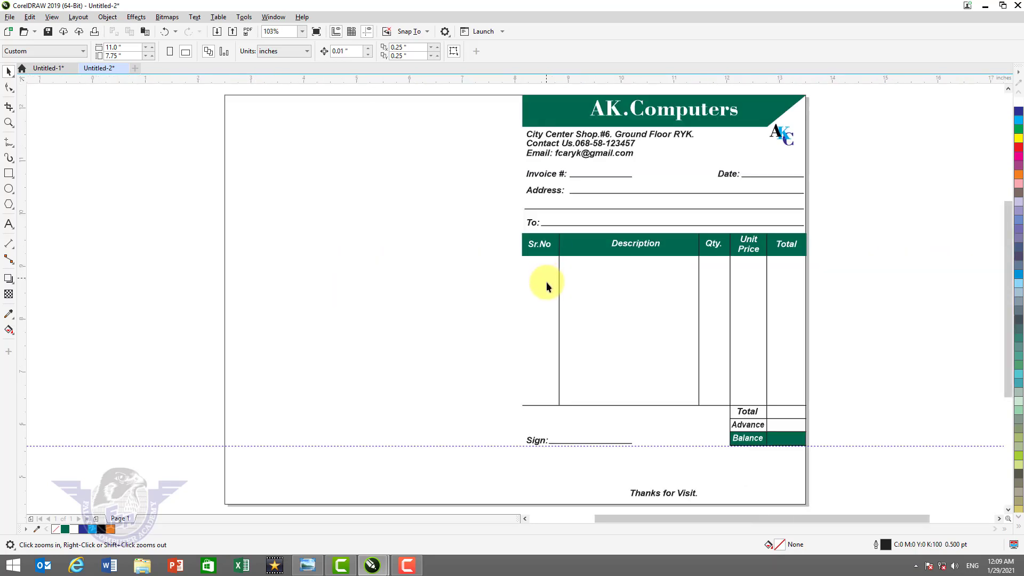
click(560, 401)
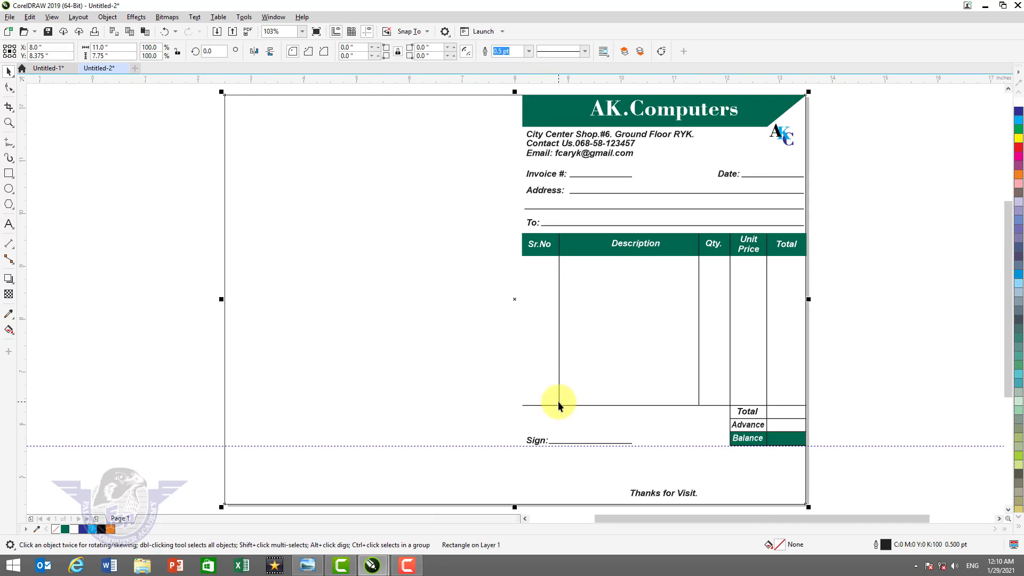
click(558, 401)
drag(559, 408, 564, 319)
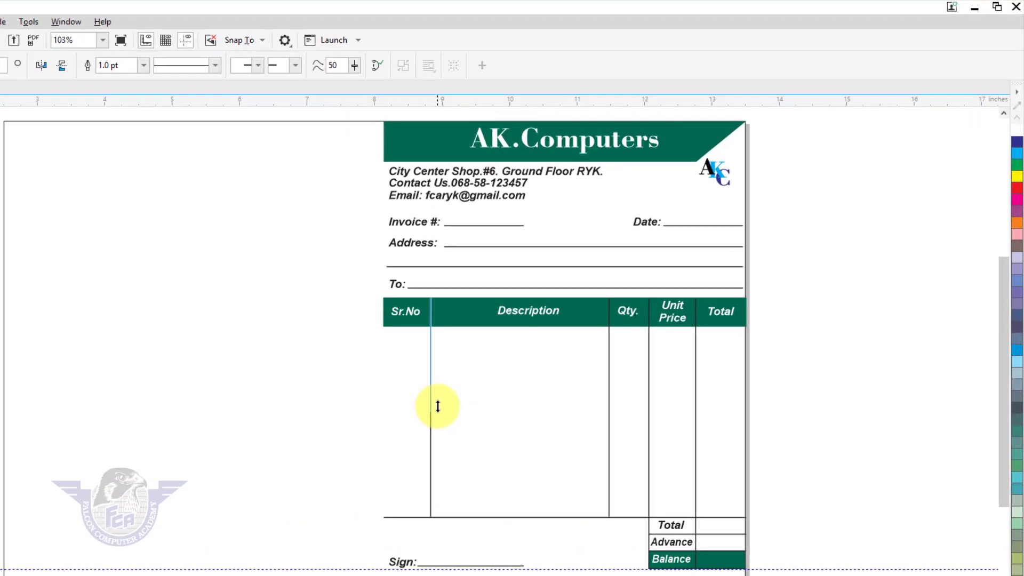
drag(437, 406, 442, 327)
drag(383, 362, 383, 361)
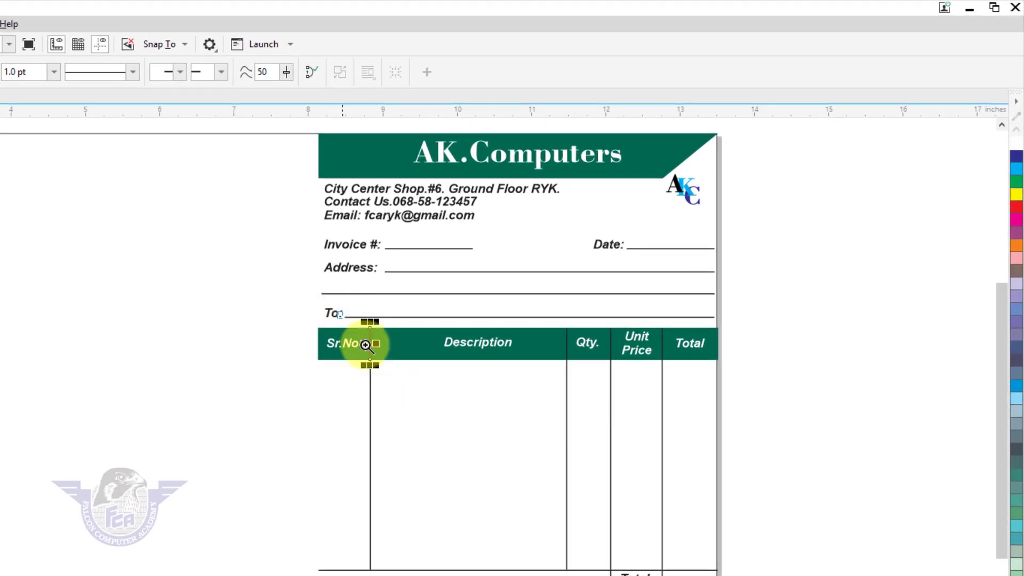
- Make the Sr.No divider white and extend it to the header's top edge
scroll(376, 342, up, 3)
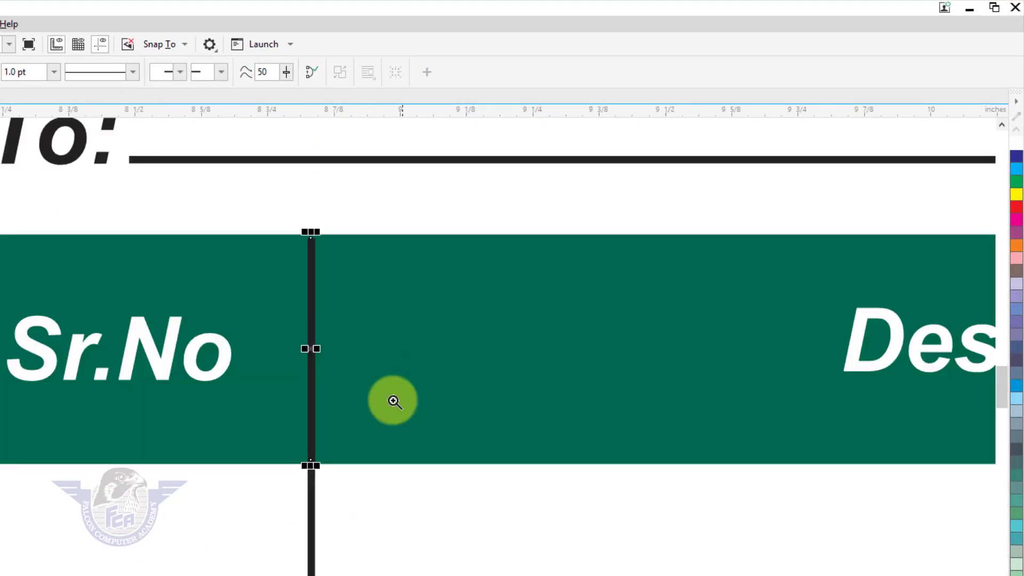
right_click(1016, 144)
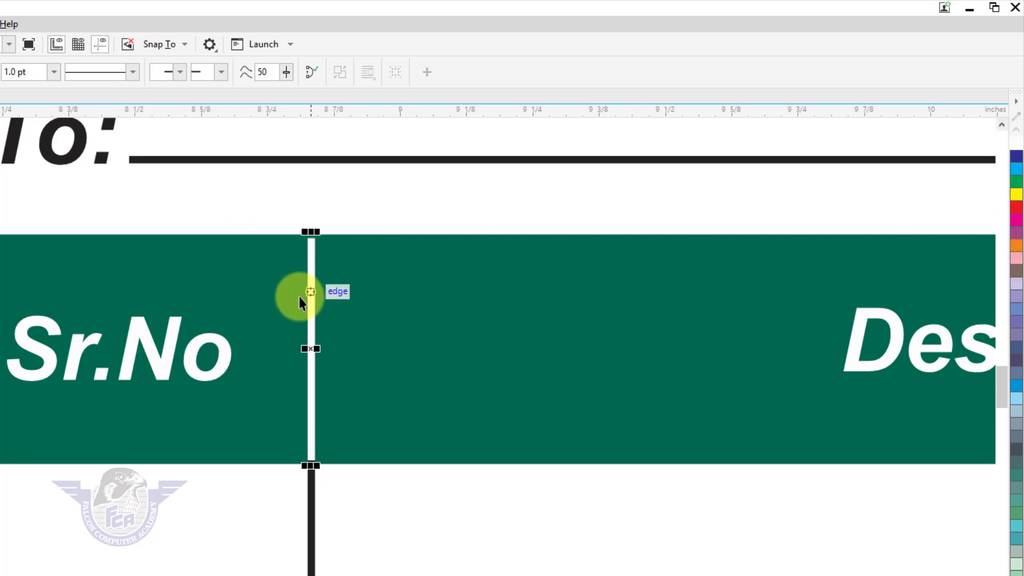
key(F2)
drag(277, 205, 420, 303)
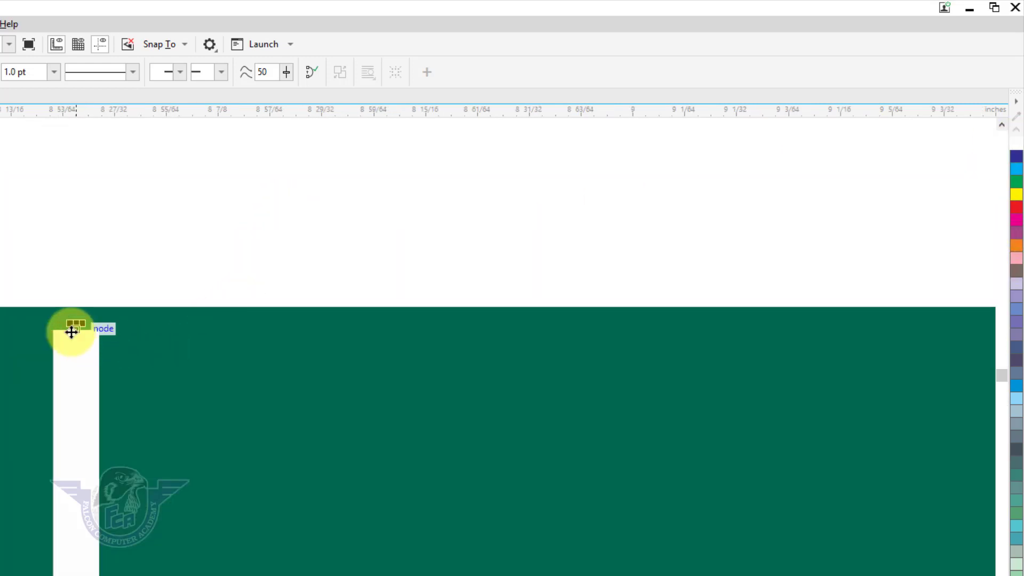
drag(75, 325, 76, 306)
key(F4)
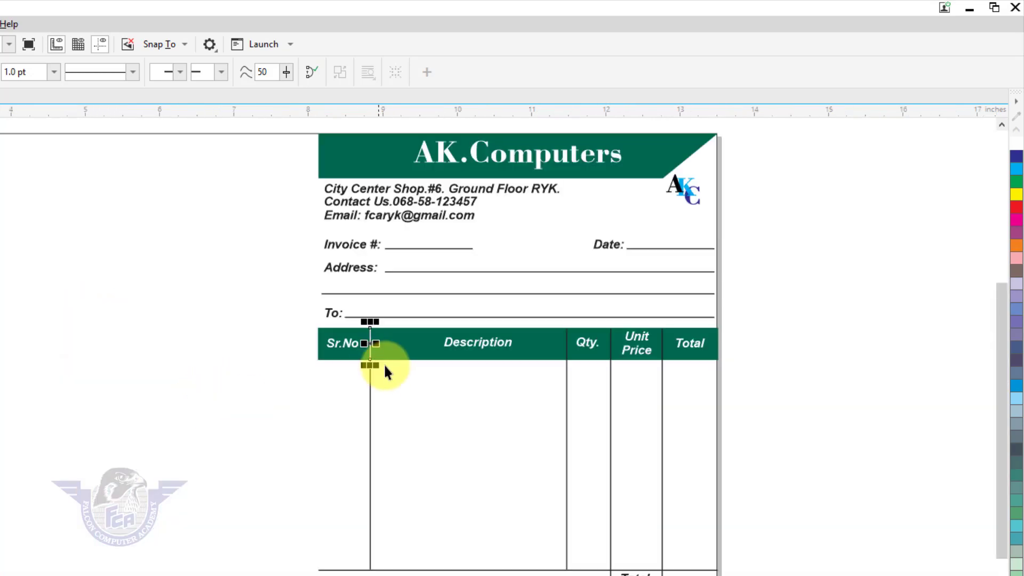
- Align a white divider segment onto the Description/Qty. divider at the header top
key(F2)
drag(303, 297, 739, 441)
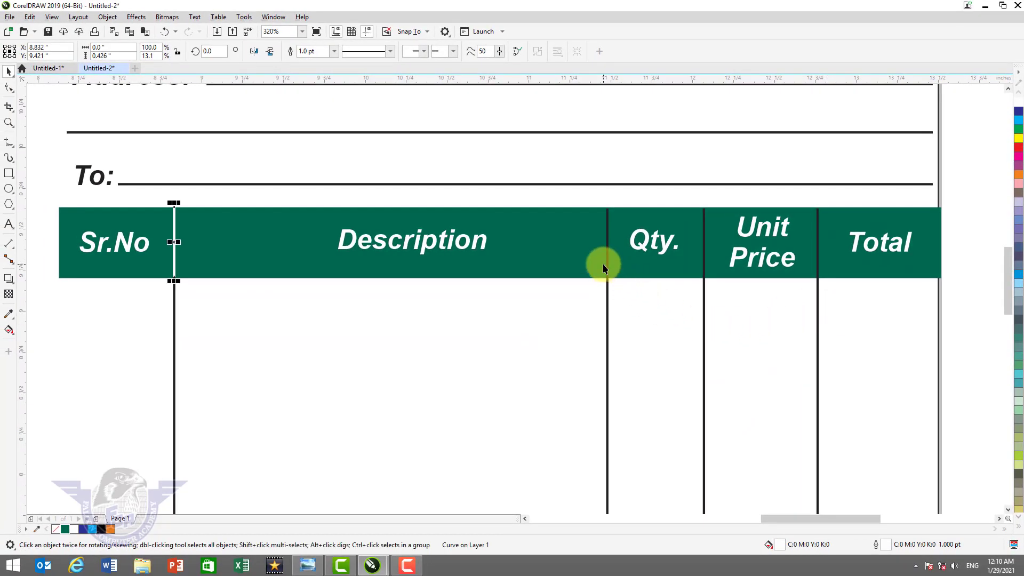
shift+click(607, 265)
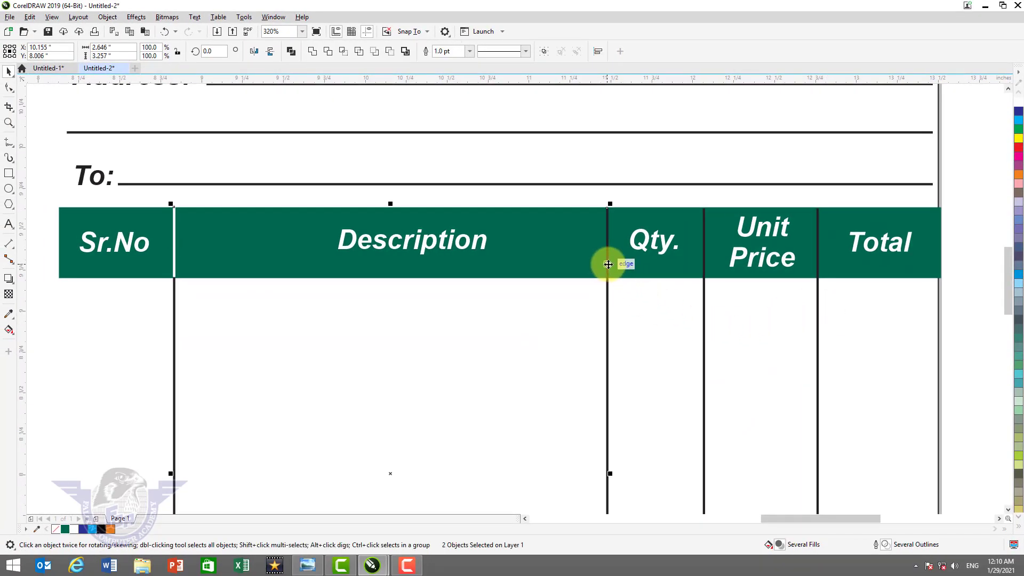
key(e)
key(t)
key(c)
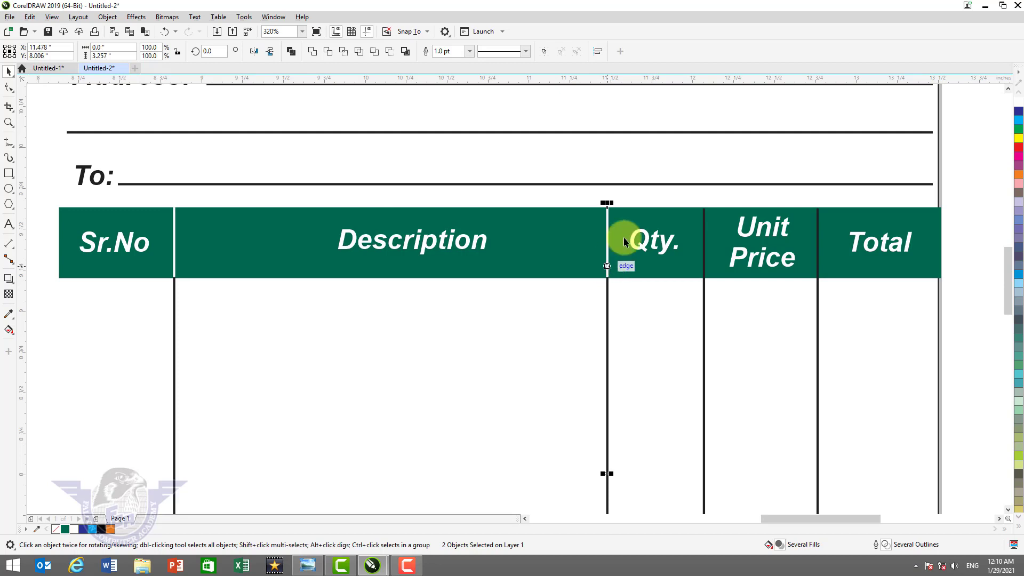
click(652, 190)
- Centre white divider segments onto the Qty./Unit Price and Unit Price/Total dividers
click(607, 223)
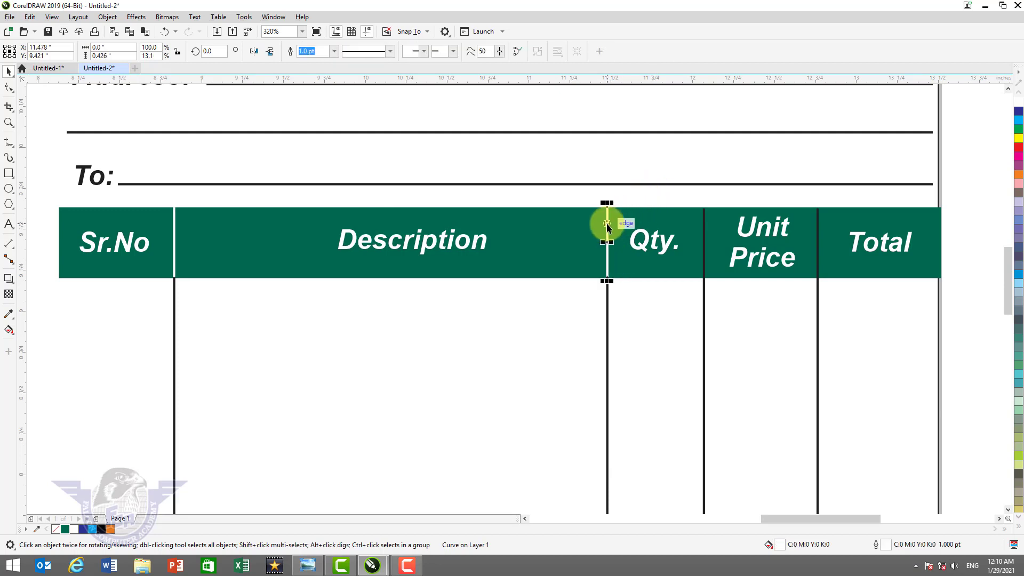
shift+click(703, 235)
key(c)
click(744, 190)
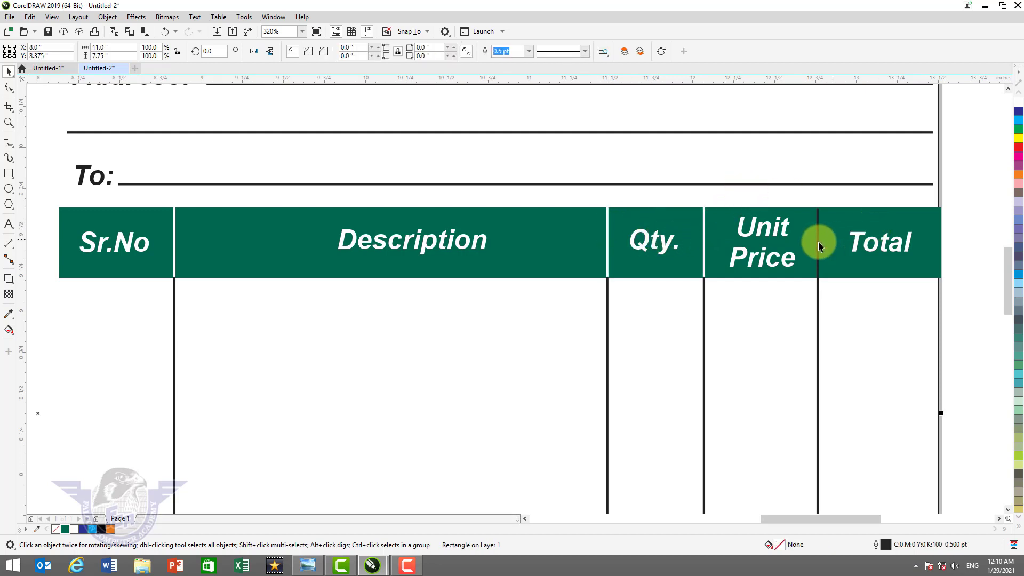
click(704, 243)
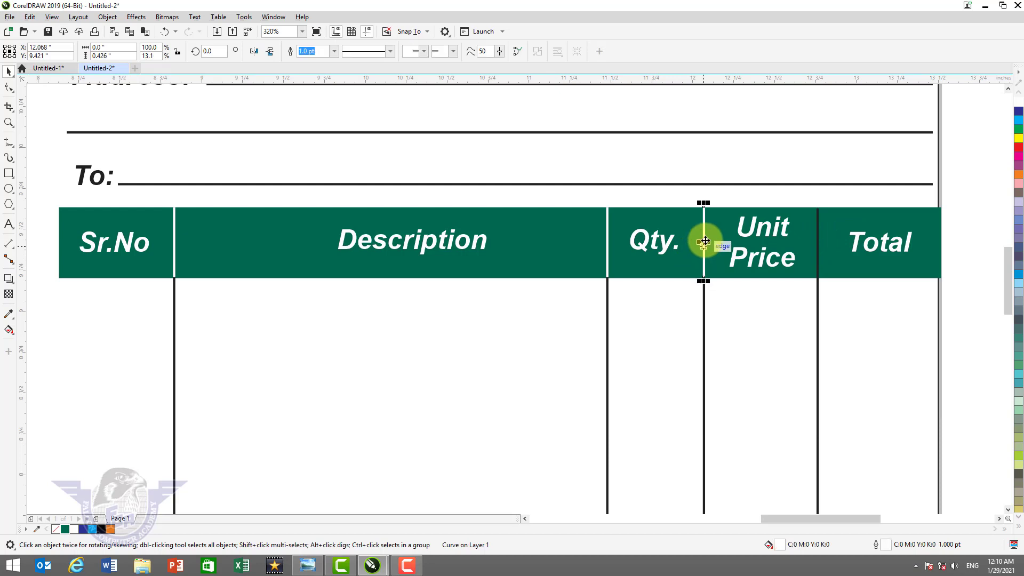
key(shift)
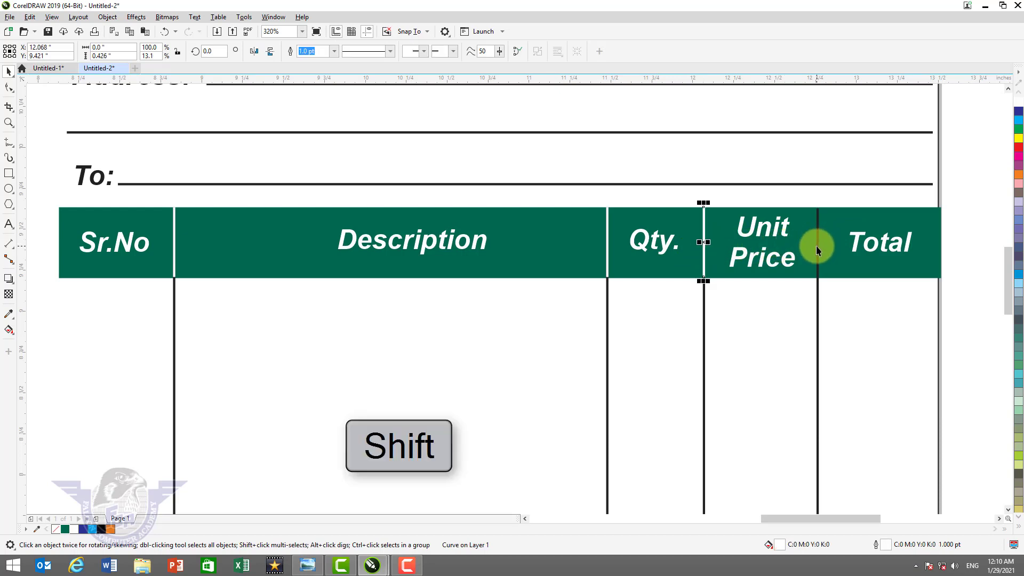
shift+click(818, 244)
key(c)
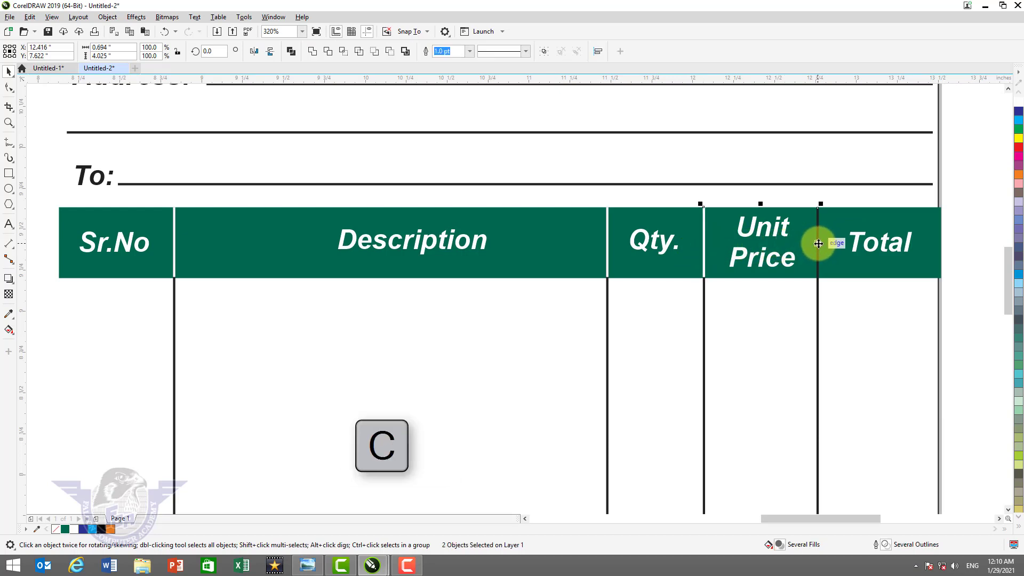
click(953, 237)
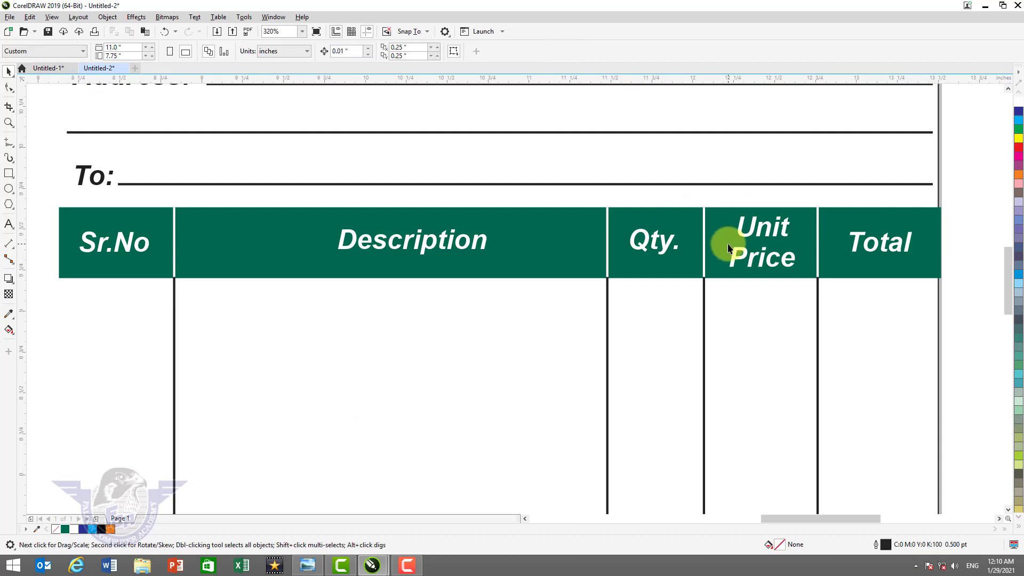
key(shift+F4)
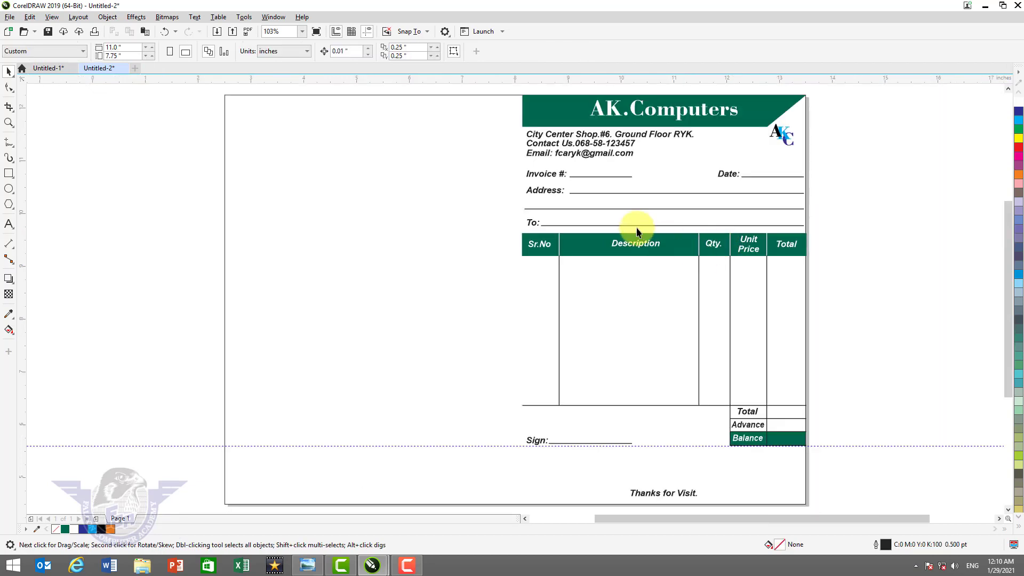
click(766, 253)
- Copy the white divider into the Balance row and trim it to the box height
drag(768, 332, 760, 444)
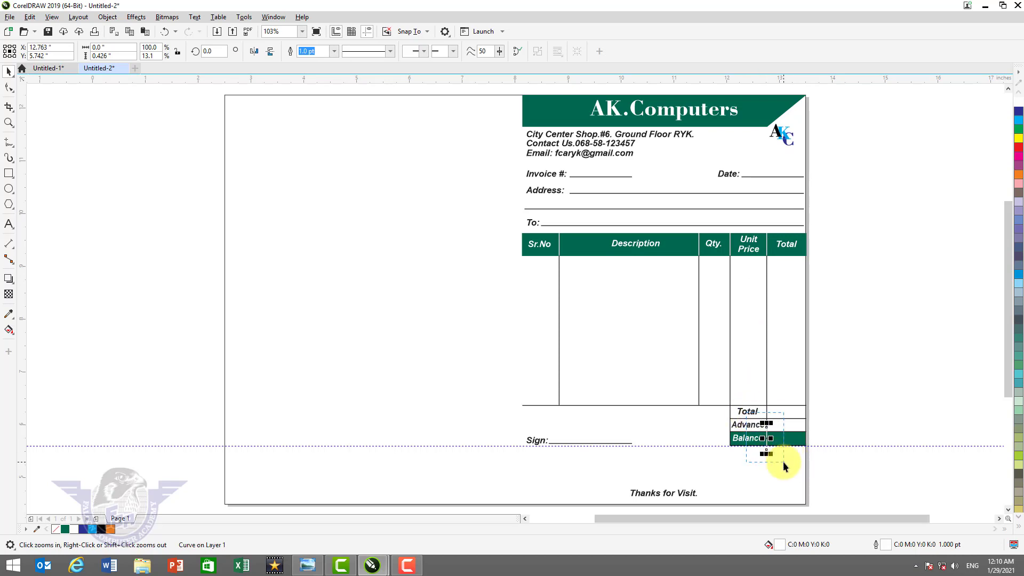
key(F2)
drag(532, 210, 530, 247)
drag(530, 411, 530, 375)
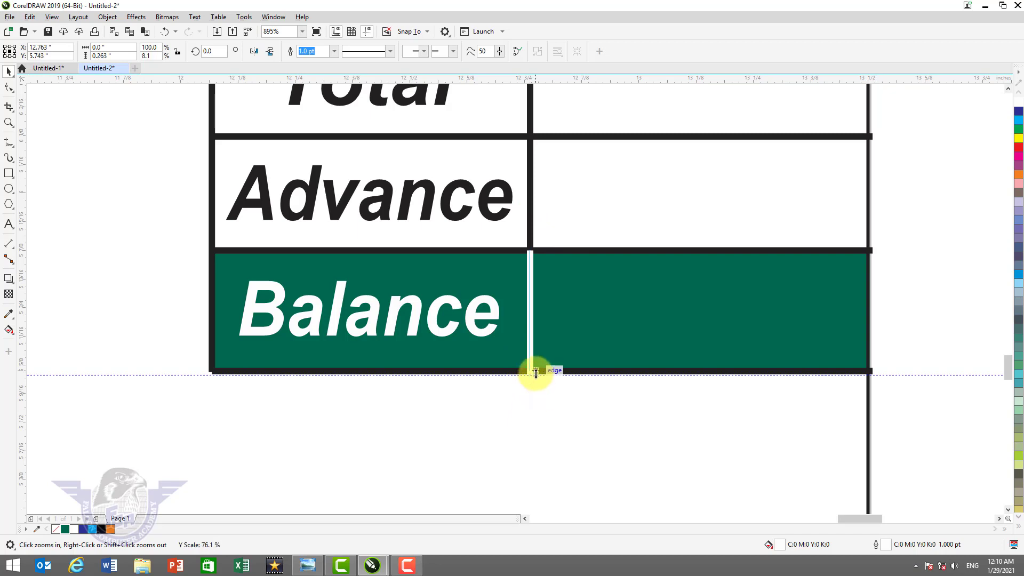
click(929, 306)
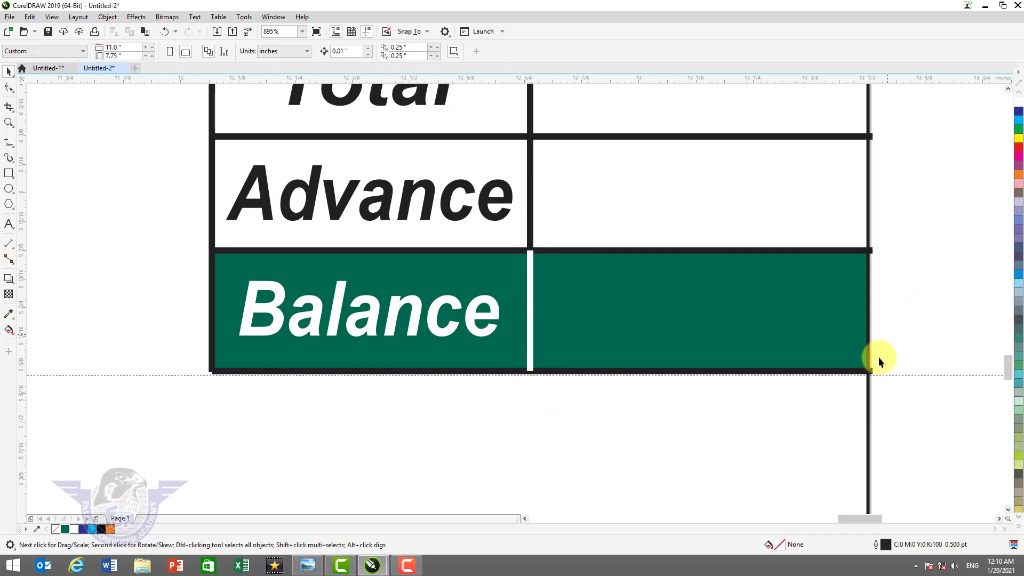
- Delete the page-sized border rectangle behind the invoice
click(867, 430)
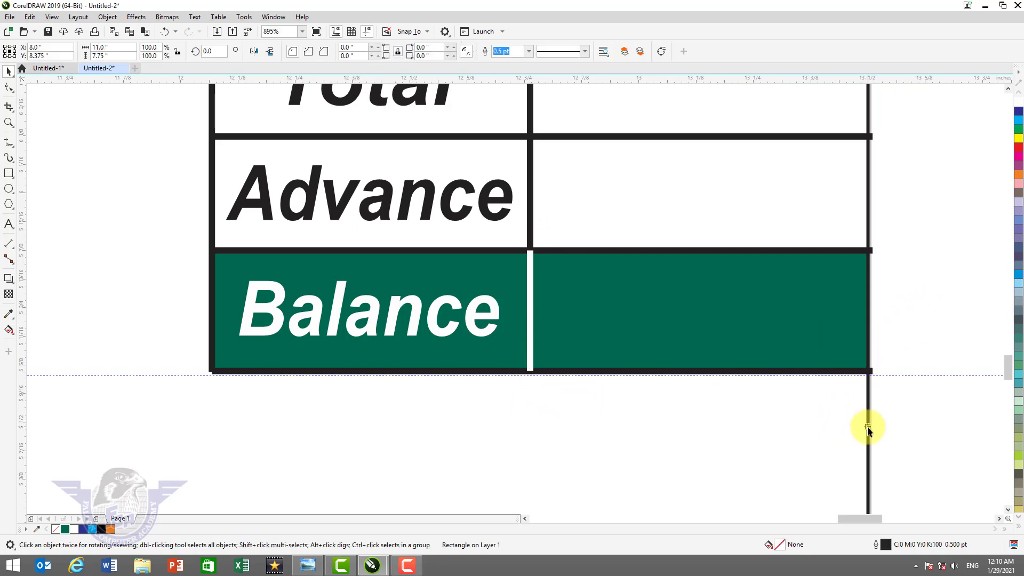
key(Delete)
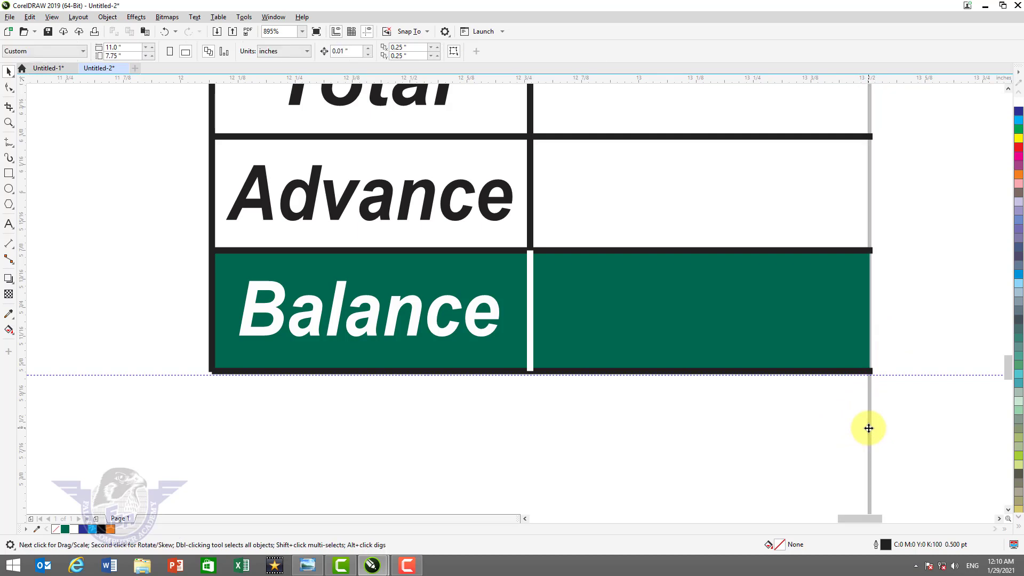
key(F4)
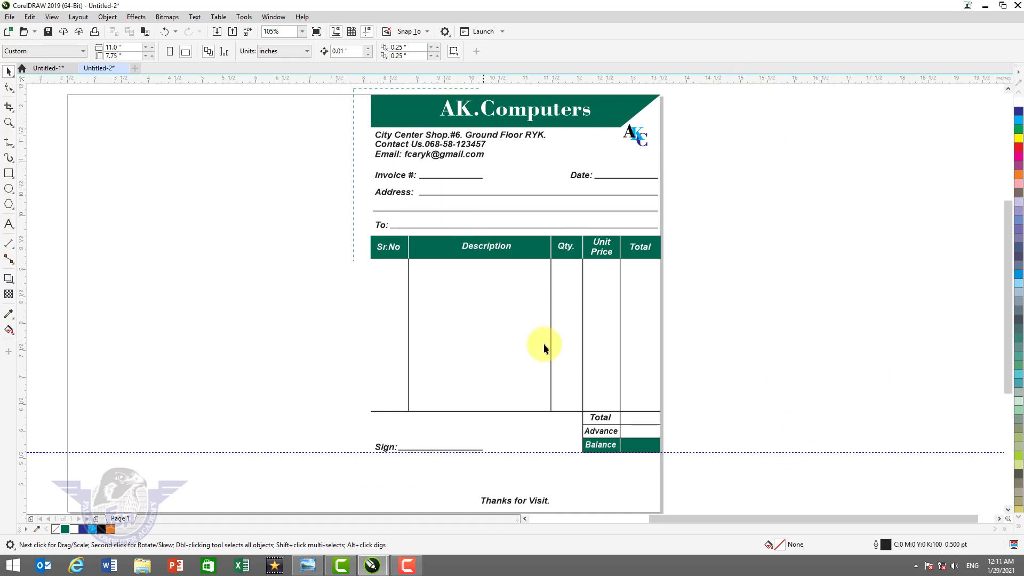
- Group all invoice objects and centre the group on the page
scroll(541, 343, down, 1)
key(ctrl+a)
key(ctrl+g)
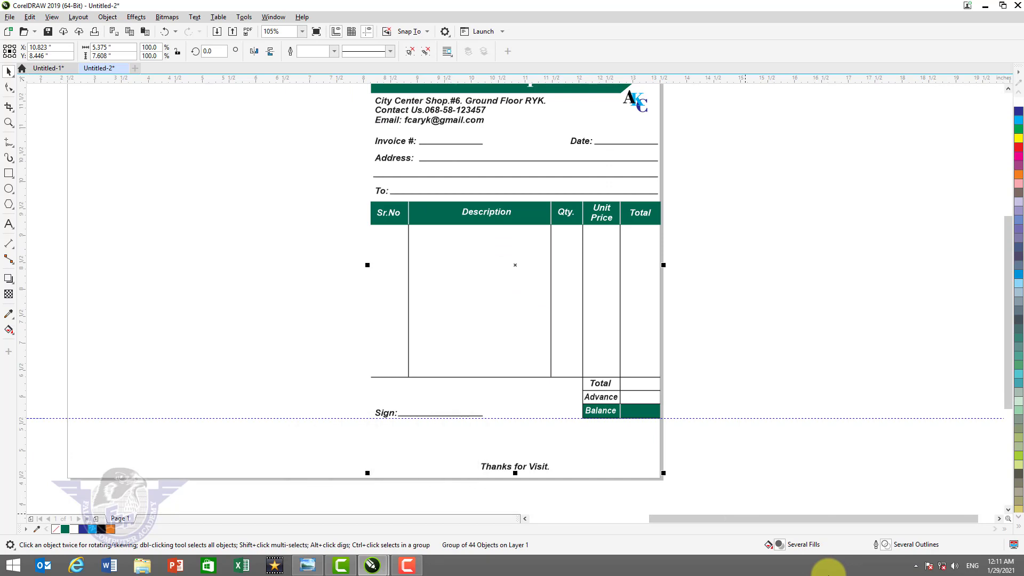
key(p)
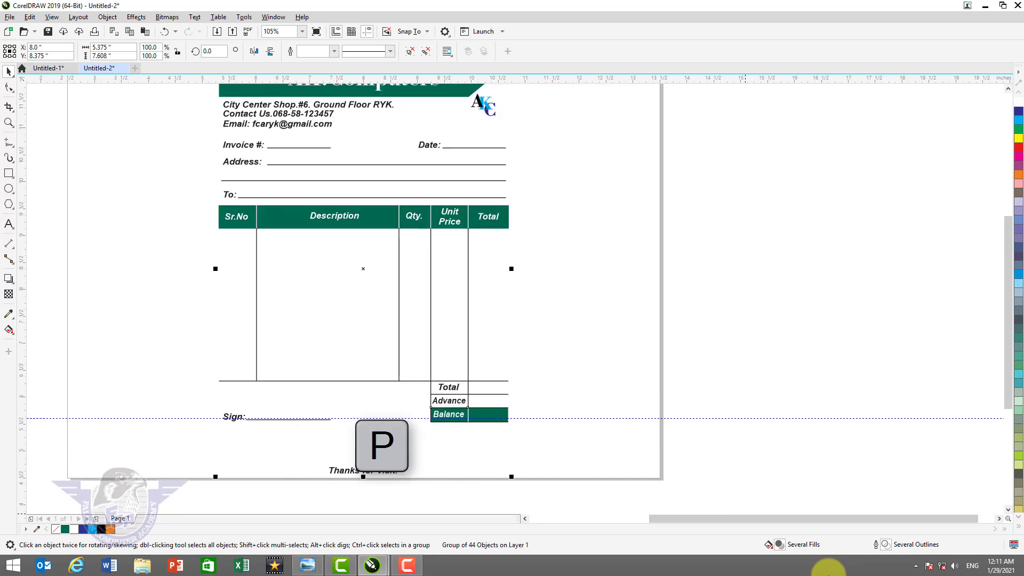
key(shift+F4)
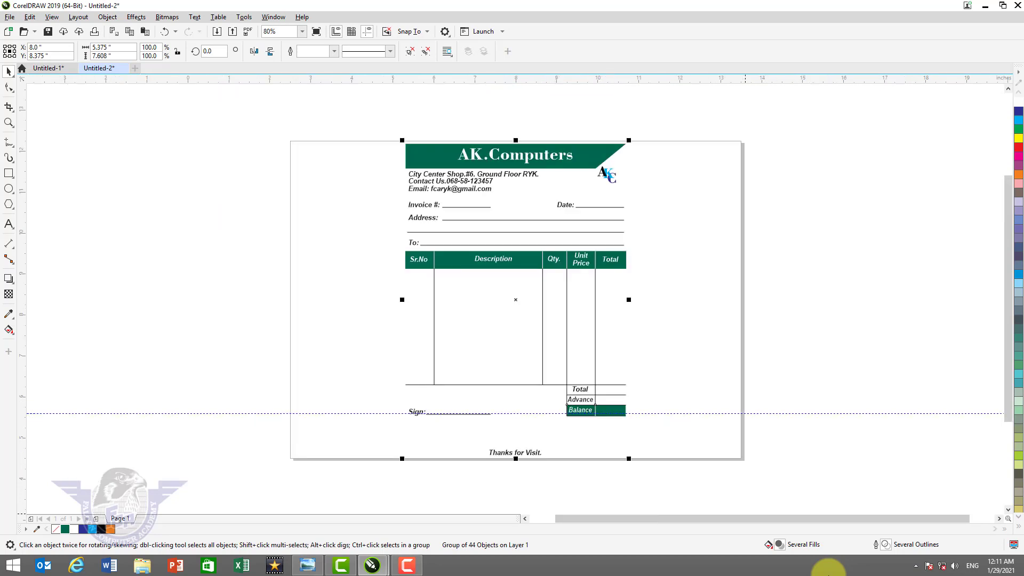
- Delete the horizontal guideline
click(820, 399)
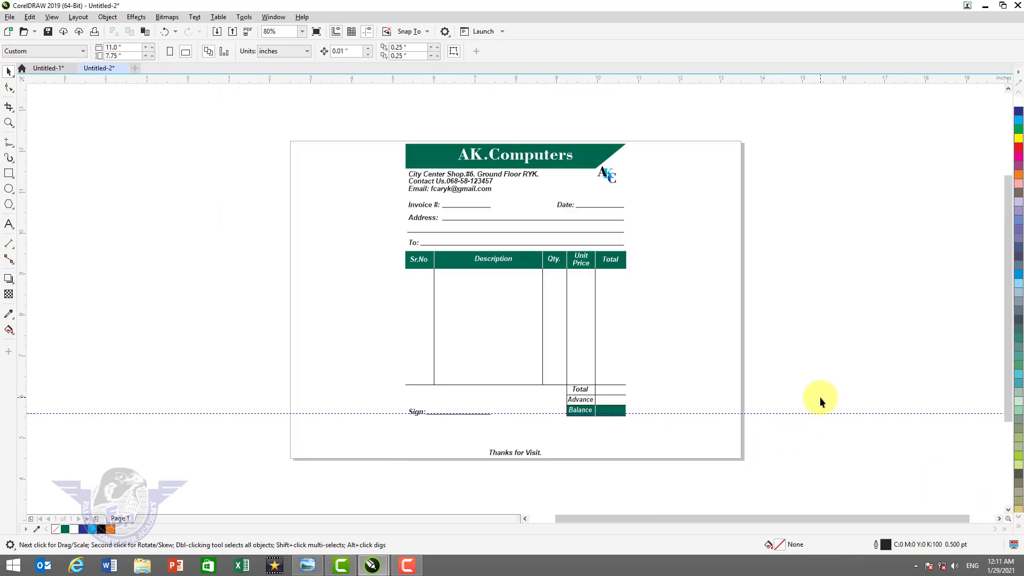
click(821, 412)
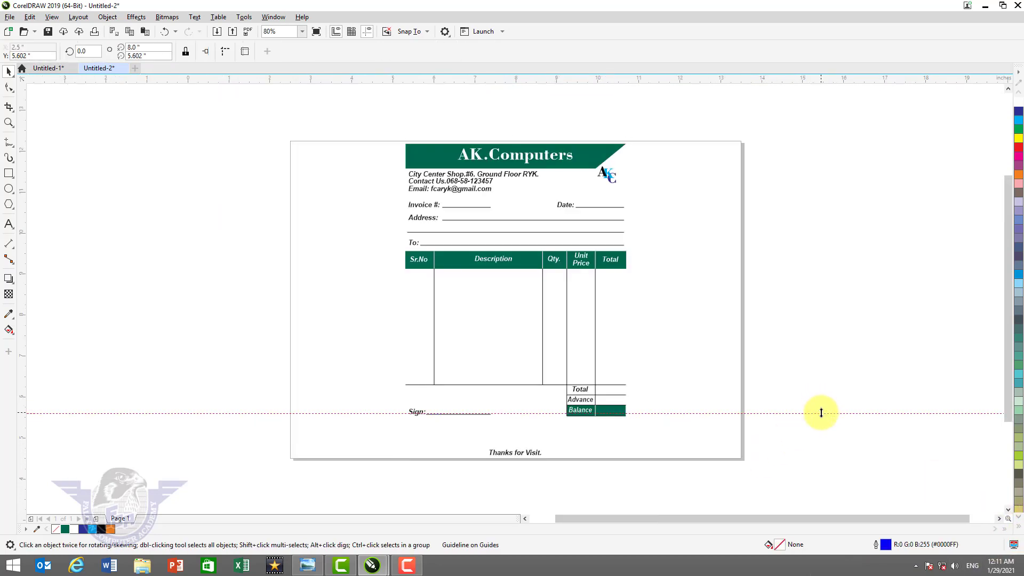
key(Delete)
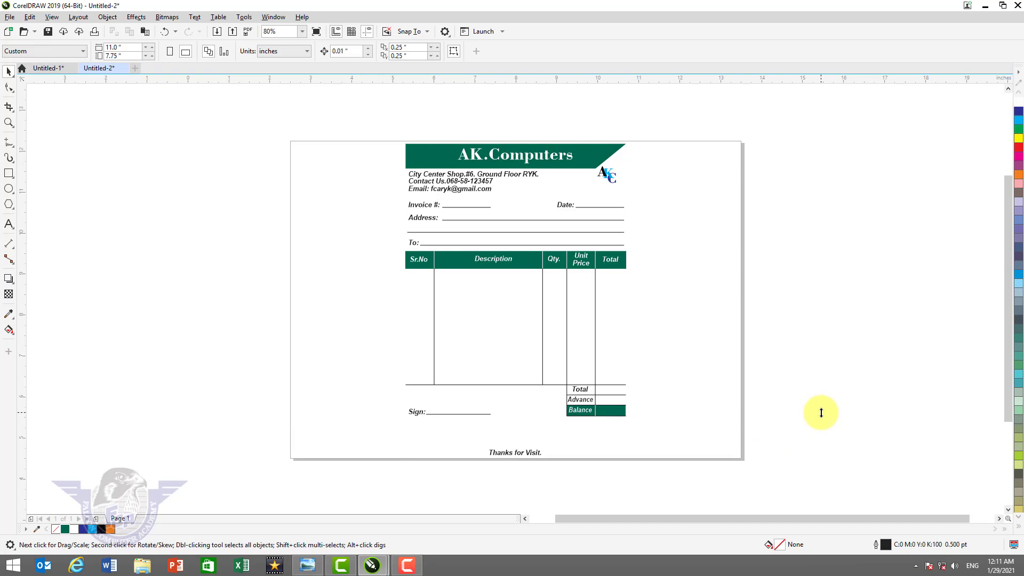